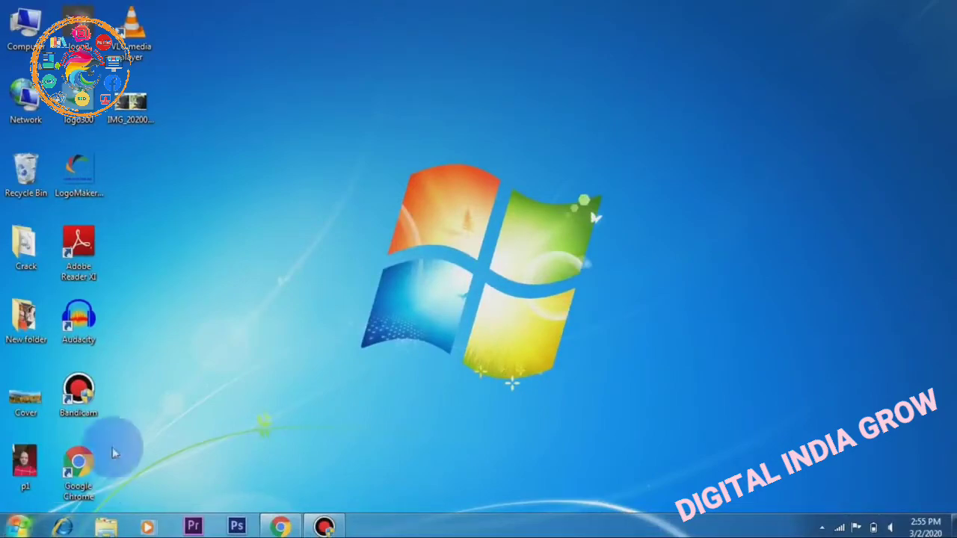
# Switch to Chrome and examine the Blogger landing page's sections on blog design, free domains, earning money and audience analytics.
pyautogui.click(280, 527)
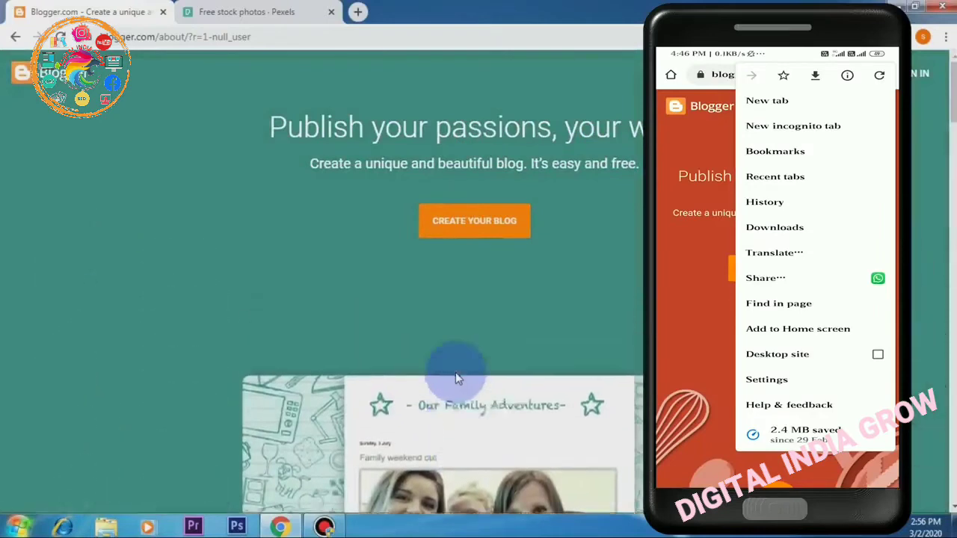
pyautogui.scroll(-10, 439, 374)
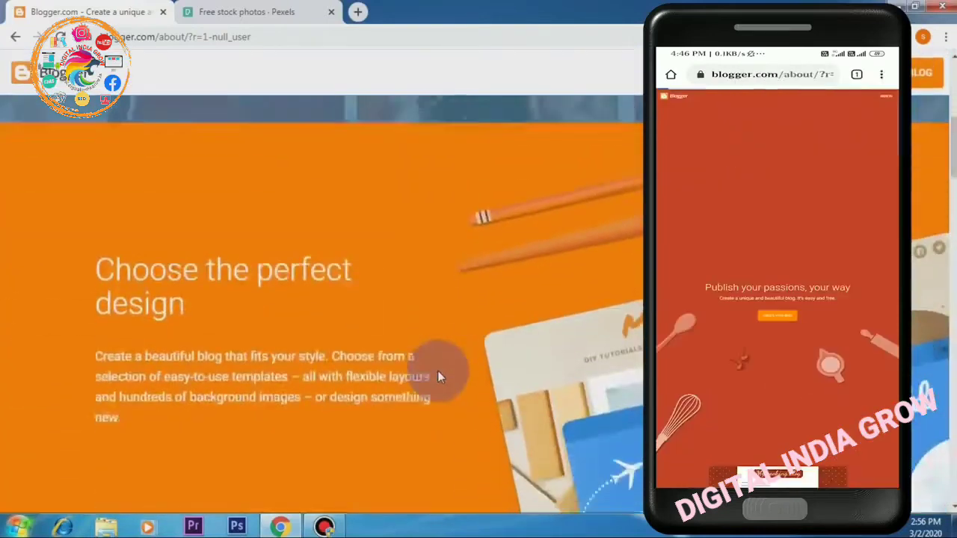
pyautogui.scroll(-9, 439, 374)
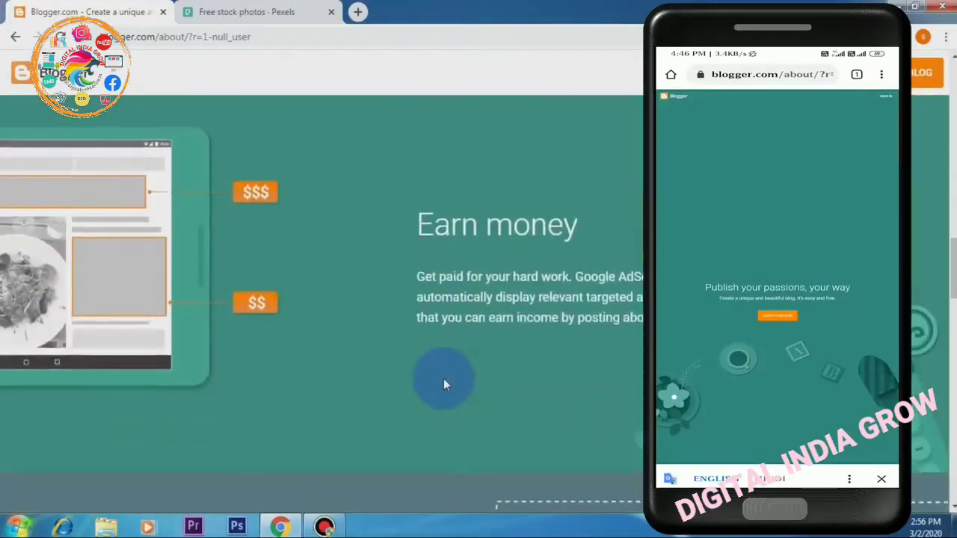
pyautogui.scroll(-3, 444, 385)
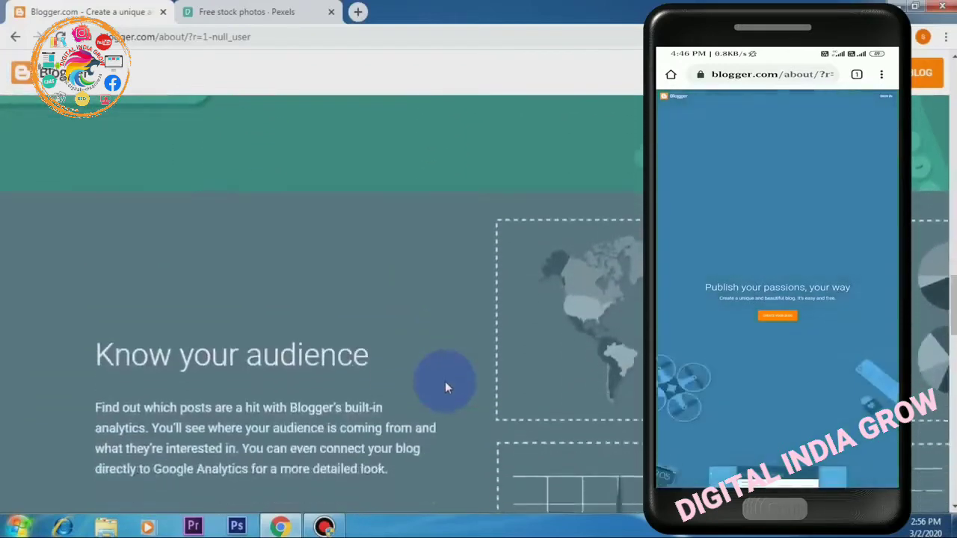
pyautogui.scroll(12, 445, 385)
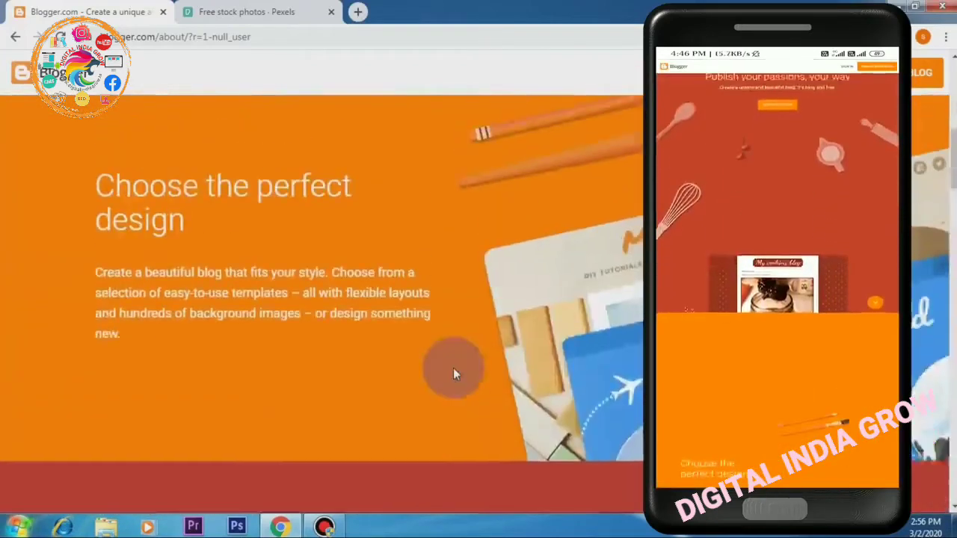
pyautogui.scroll(6, 453, 372)
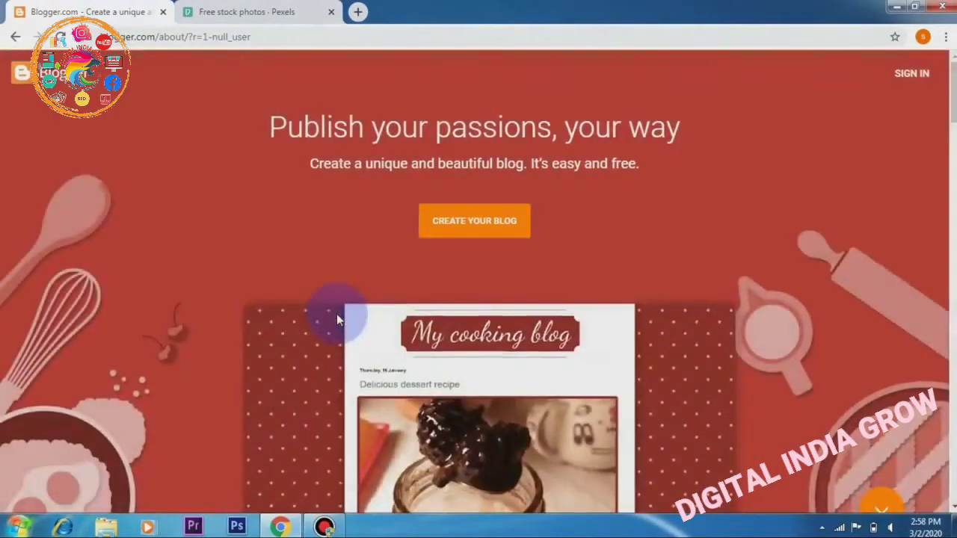
pyautogui.scroll(-5, 337, 318)
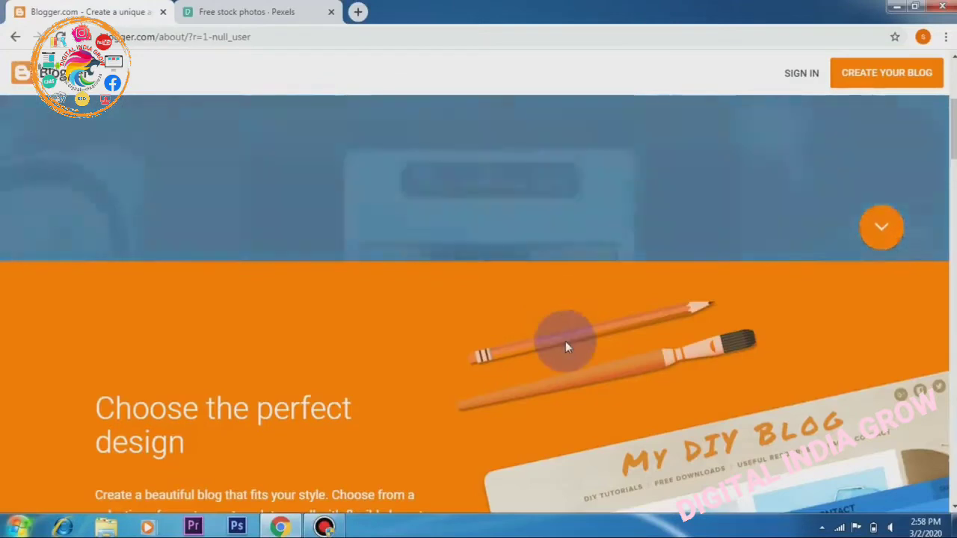
pyautogui.scroll(-2, 566, 341)
pyautogui.scroll(-5, 559, 357)
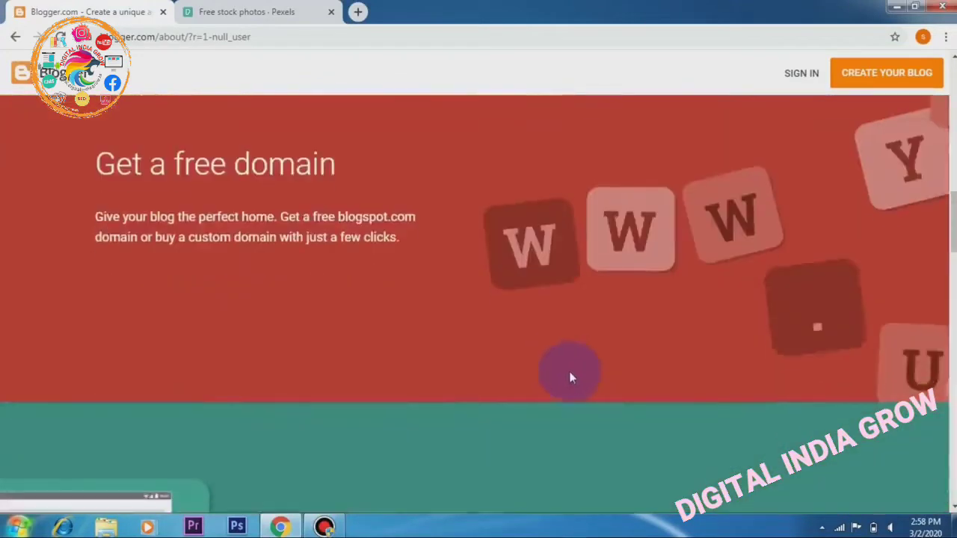
pyautogui.scroll(-1, 569, 372)
pyautogui.scroll(2, 571, 378)
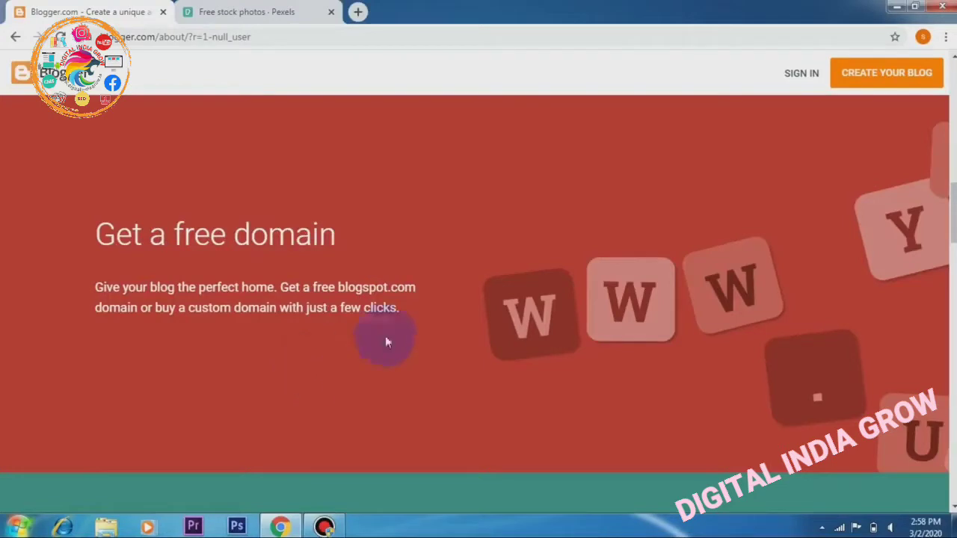
pyautogui.scroll(-5, 302, 306)
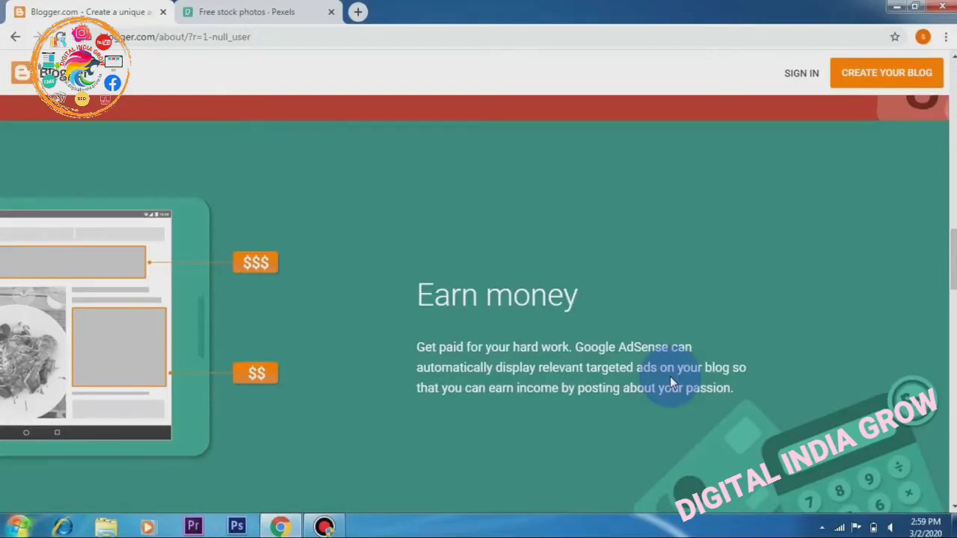
pyautogui.scroll(17, 883, 154)
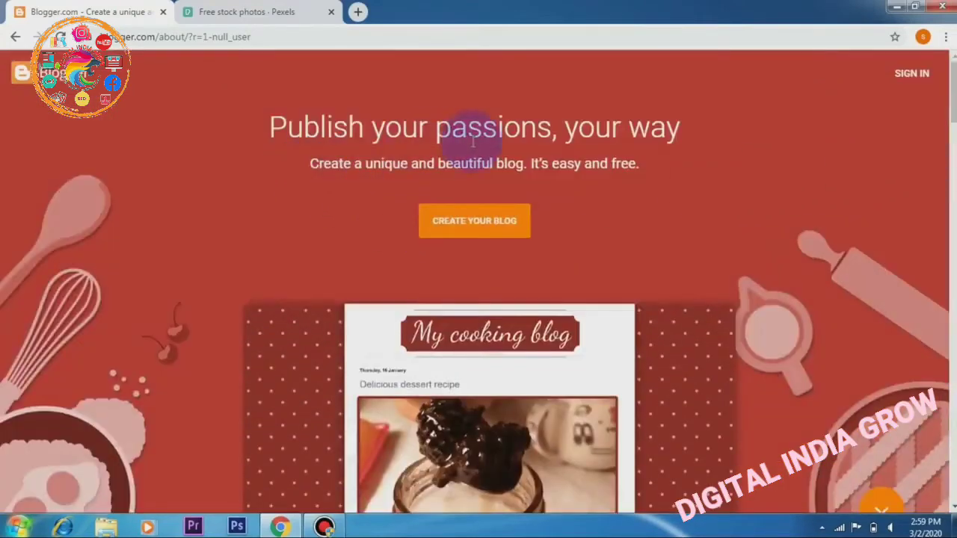
# Start creating a blog and sign in with the second listed Google account using the account password.
pyautogui.click(500, 232)
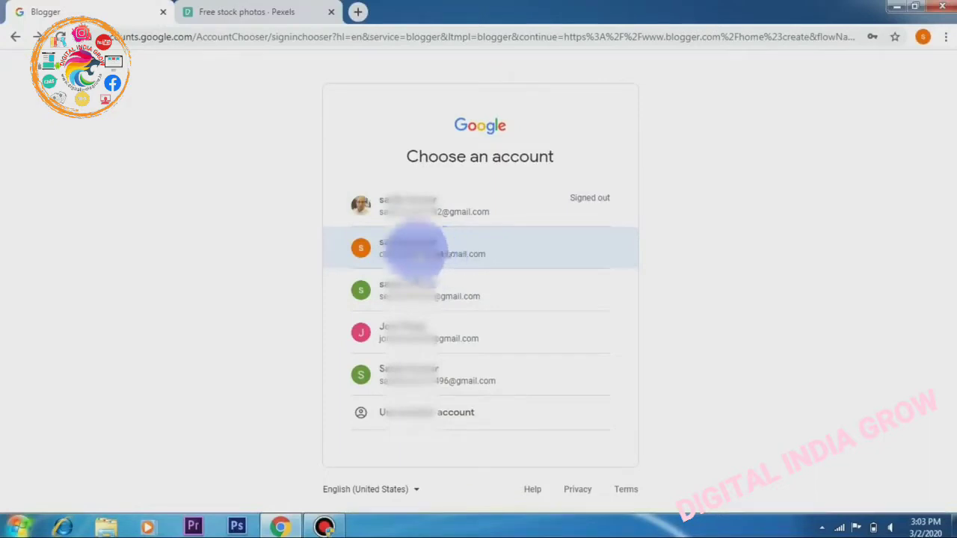
pyautogui.click(404, 256)
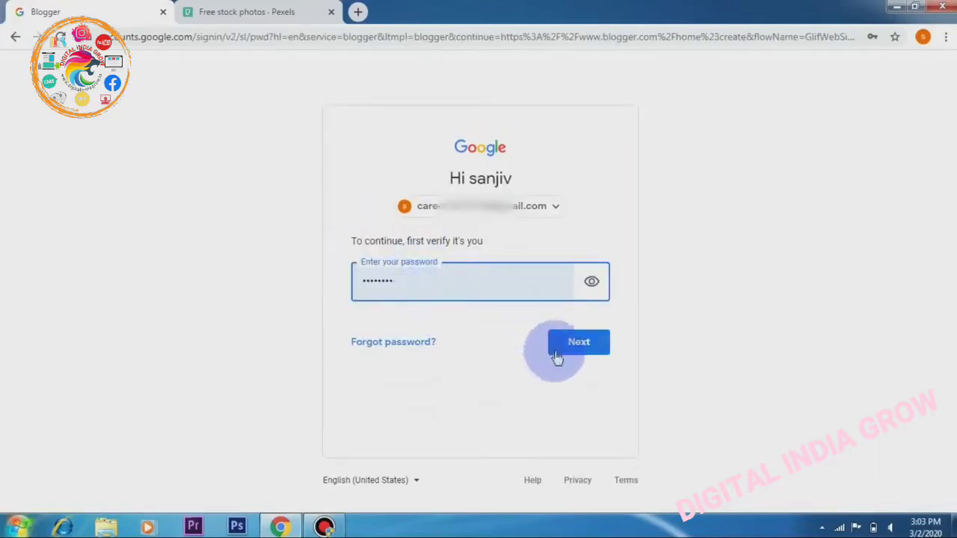
pyautogui.click(583, 342)
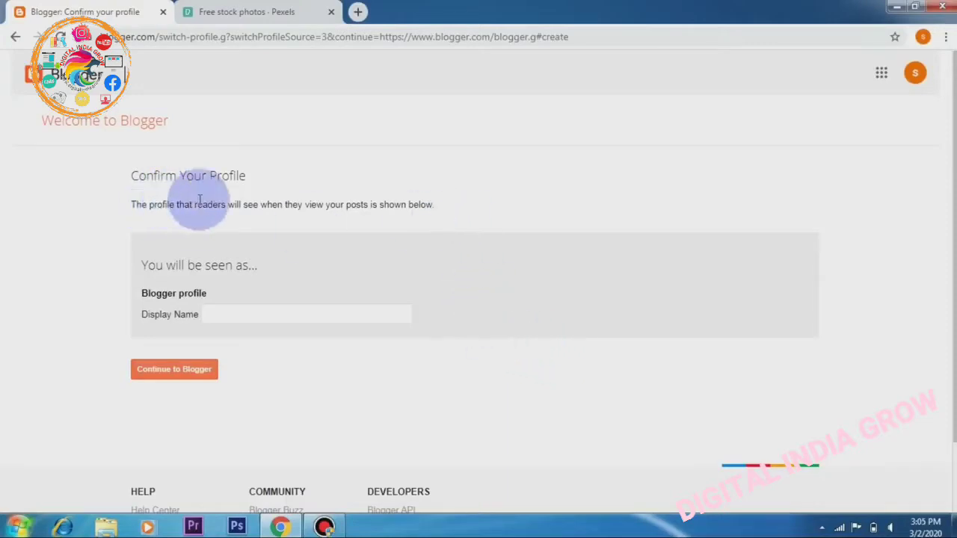
# Enter the owner's full name as the Blogger profile's display name and continue to Blogger.
pyautogui.click(257, 320)
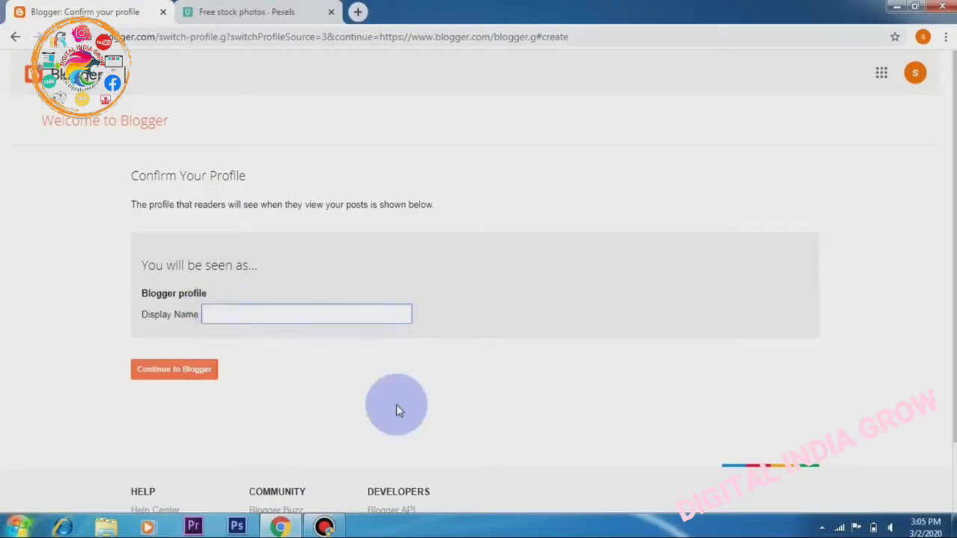
pyautogui.write('Sanjiv Kumar')
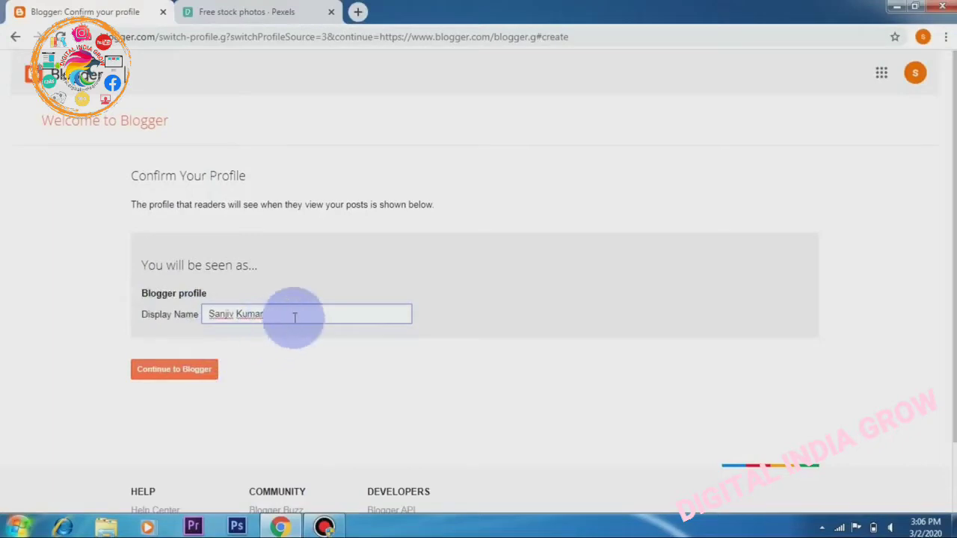
pyautogui.click(199, 378)
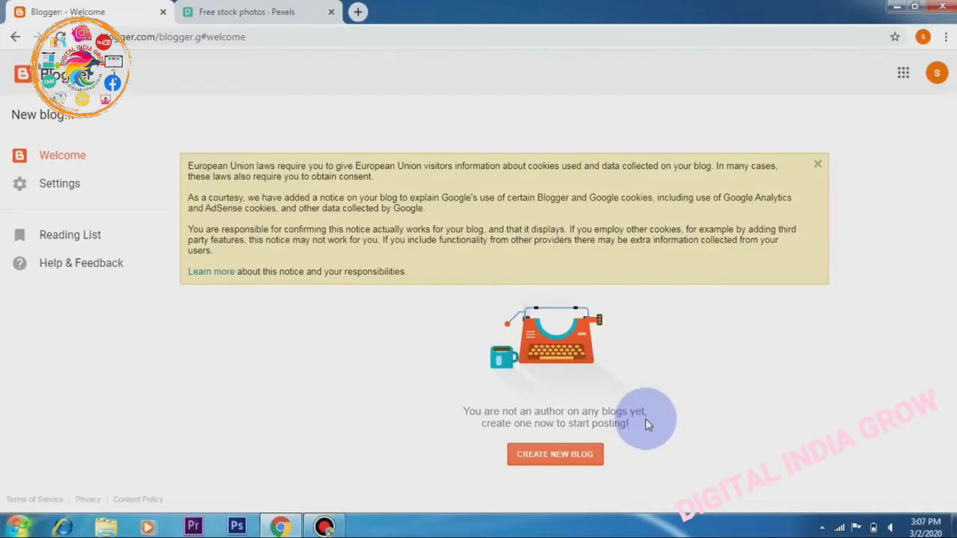
# Start a new blog and title it "My Daily Routine" followed by the owner's full name in parentheses.
pyautogui.click(560, 467)
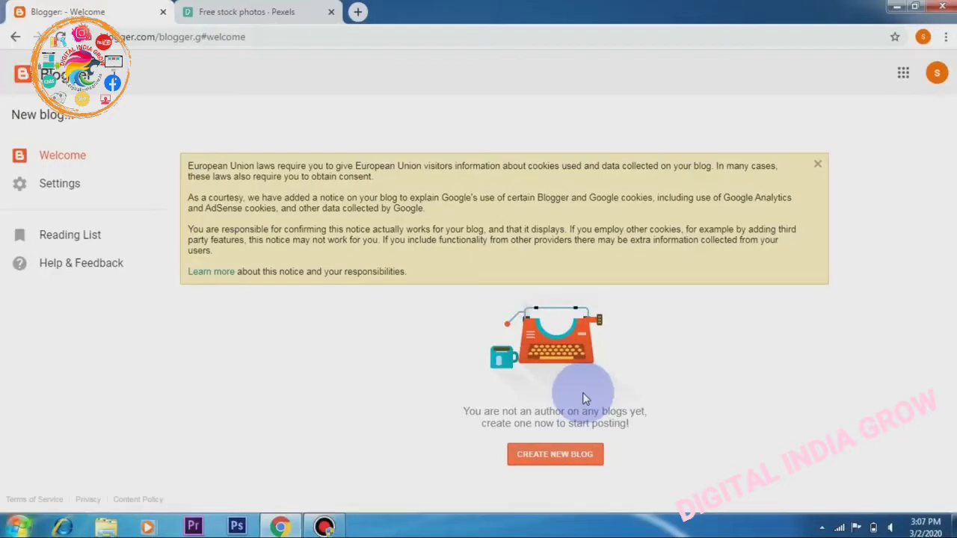
pyautogui.click(562, 459)
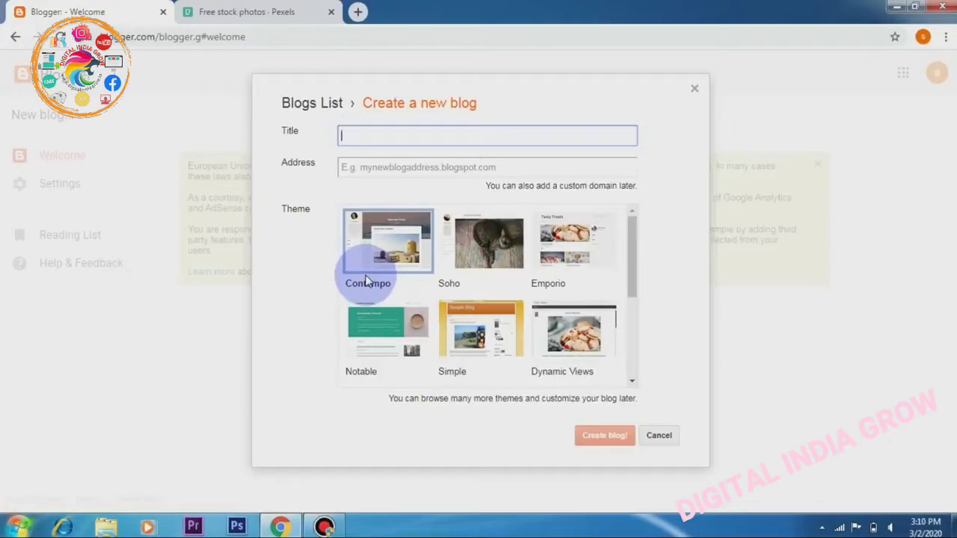
pyautogui.click(360, 135)
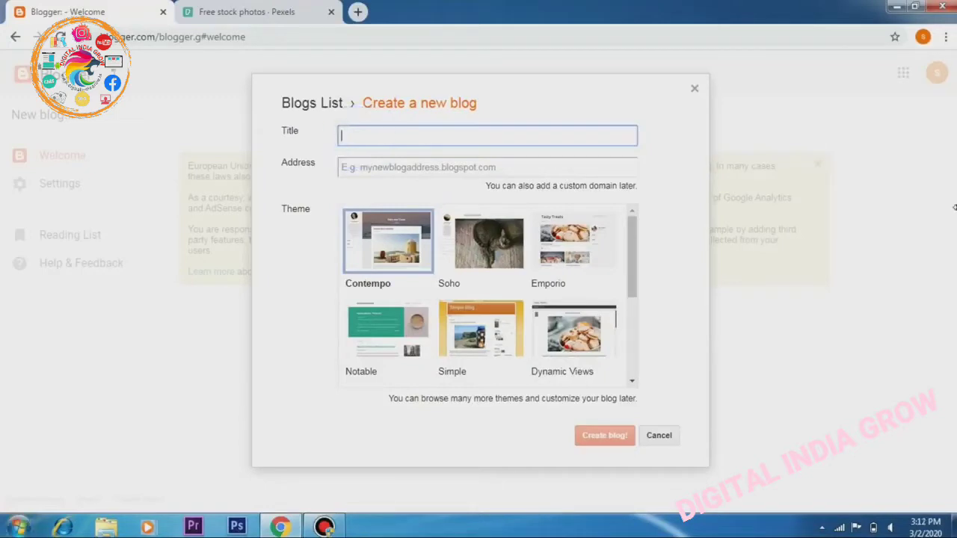
pyautogui.write('My Daily Routine(Sanjiv Kumar')
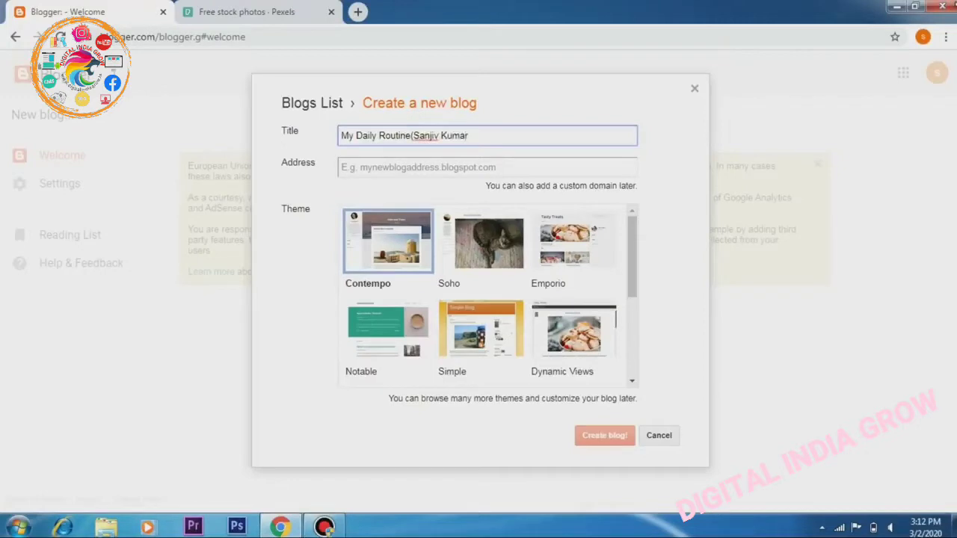
pyautogui.write(')')
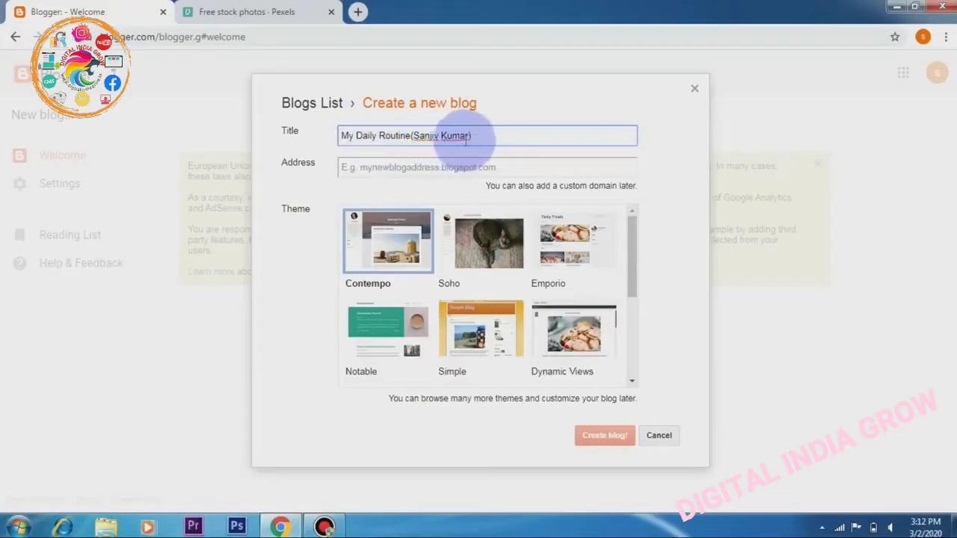
pyautogui.click(342, 138)
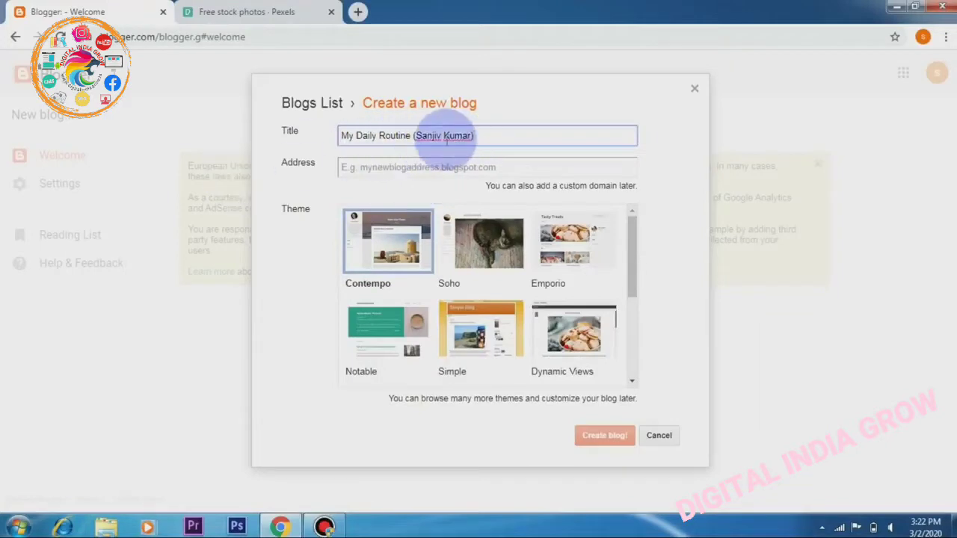
# Enter mydailyroutine.blogspot.com as the new blog's address.
pyautogui.click(370, 167)
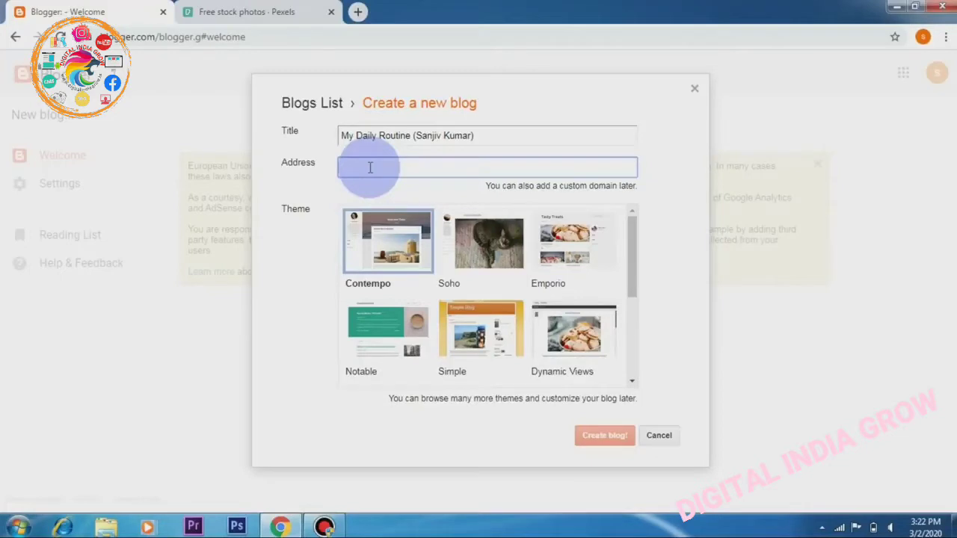
pyautogui.write('my')
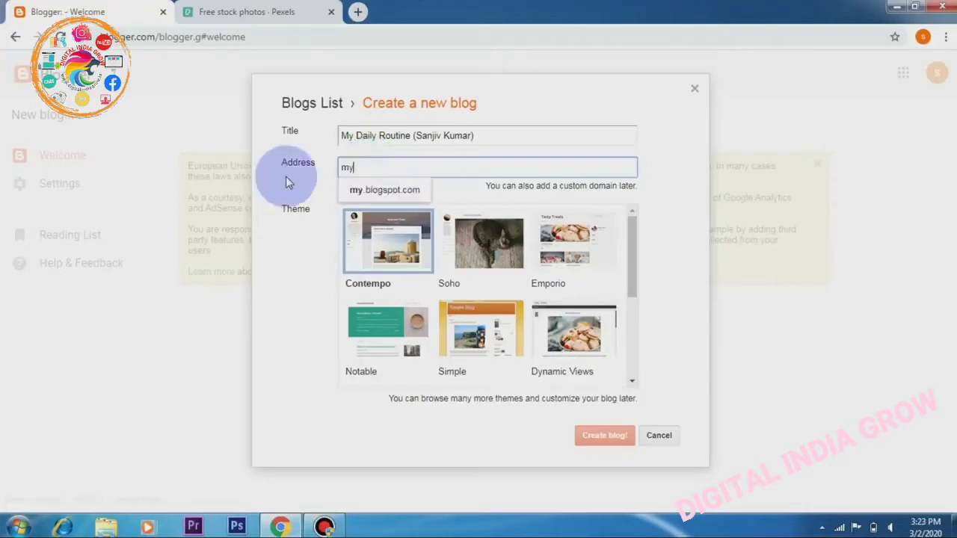
pyautogui.write('dailyrou')
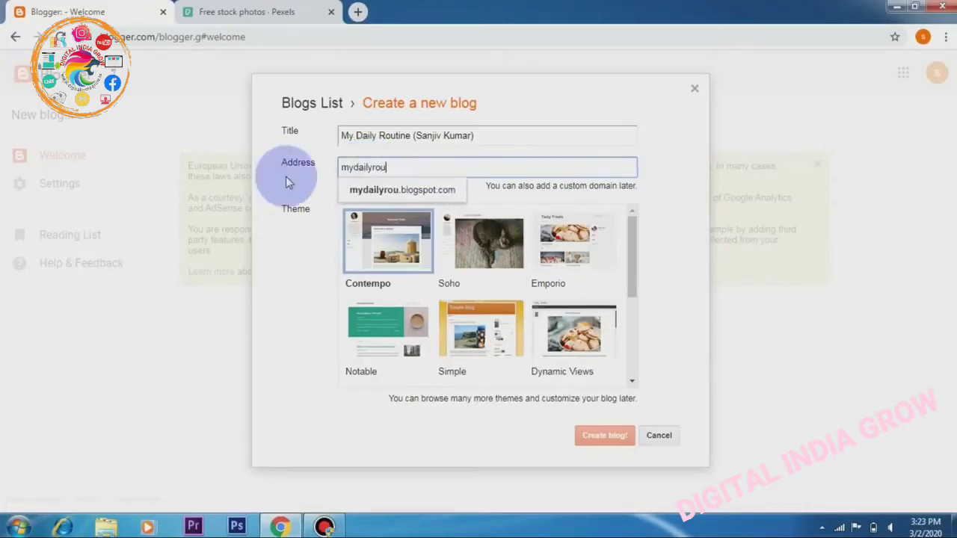
pyautogui.write('tine')
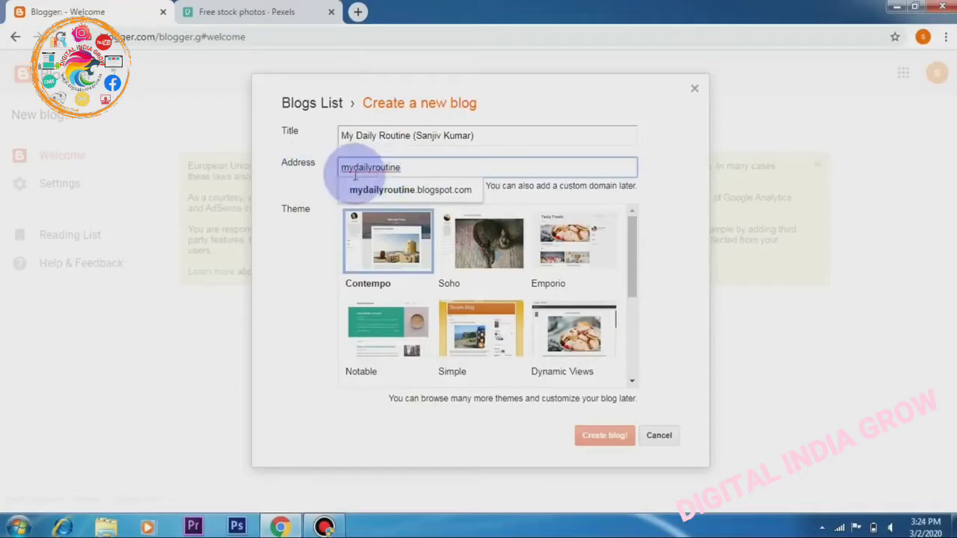
pyautogui.click(314, 188)
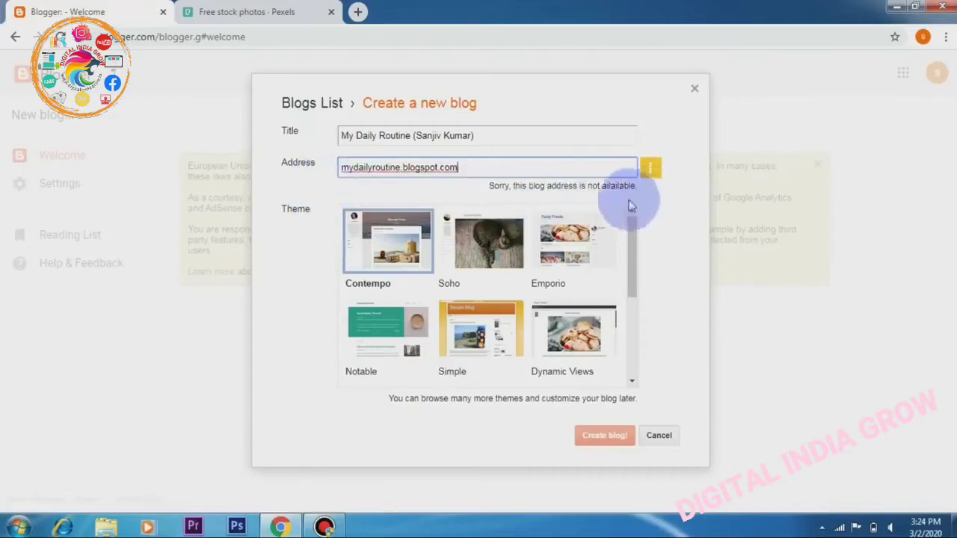
# Add a number to the blog address, trying mydailyroutine99.blogspot.com first and changing it to mydailyroutine919.blogspot.com.
pyautogui.click(401, 168)
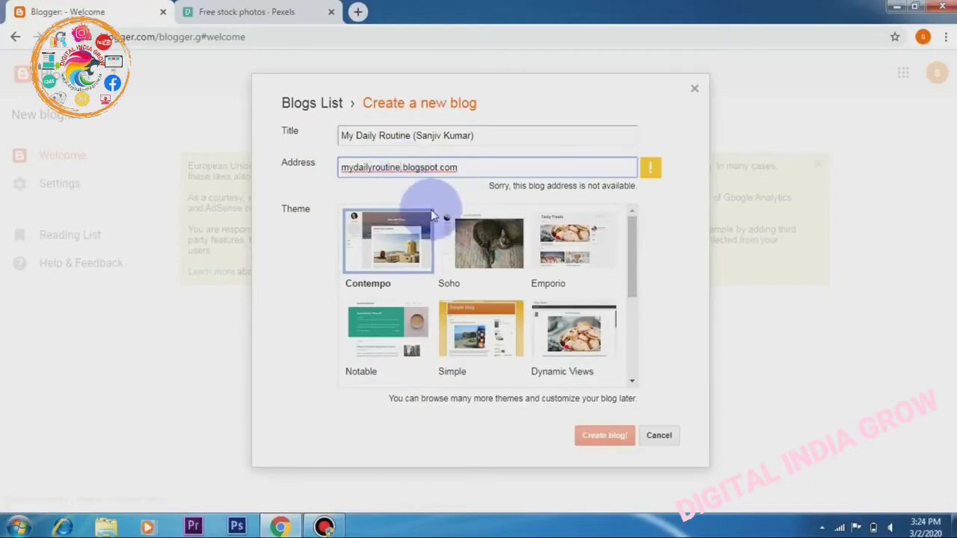
pyautogui.write('99')
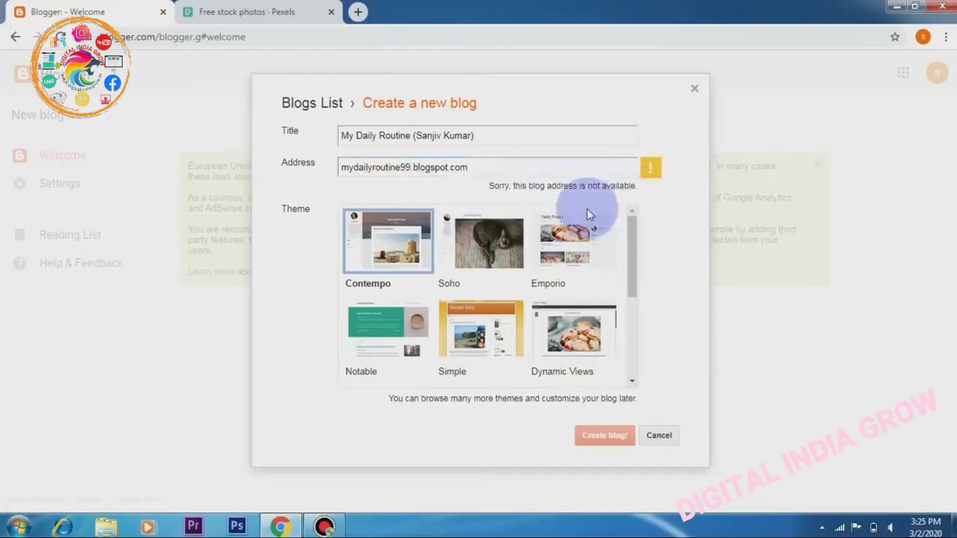
pyautogui.click(404, 166)
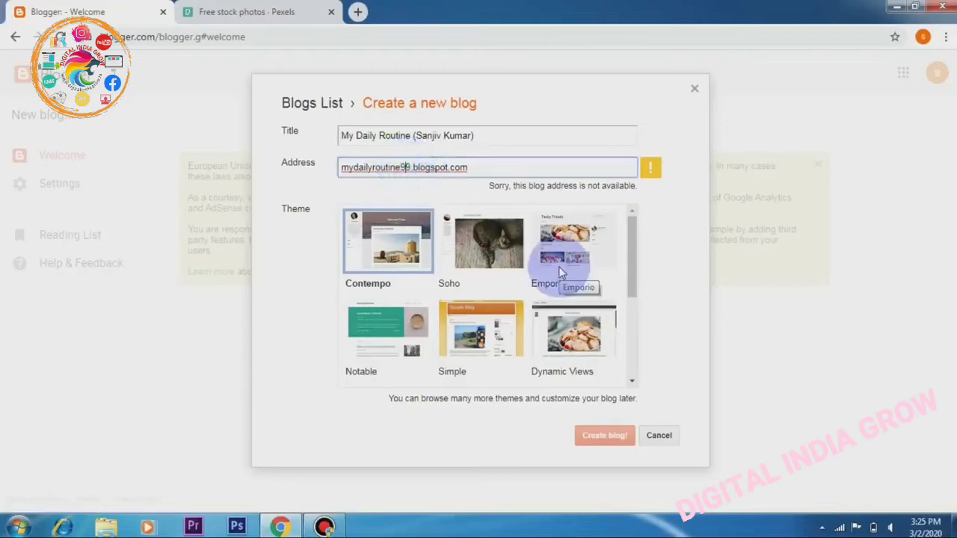
pyautogui.write('19')
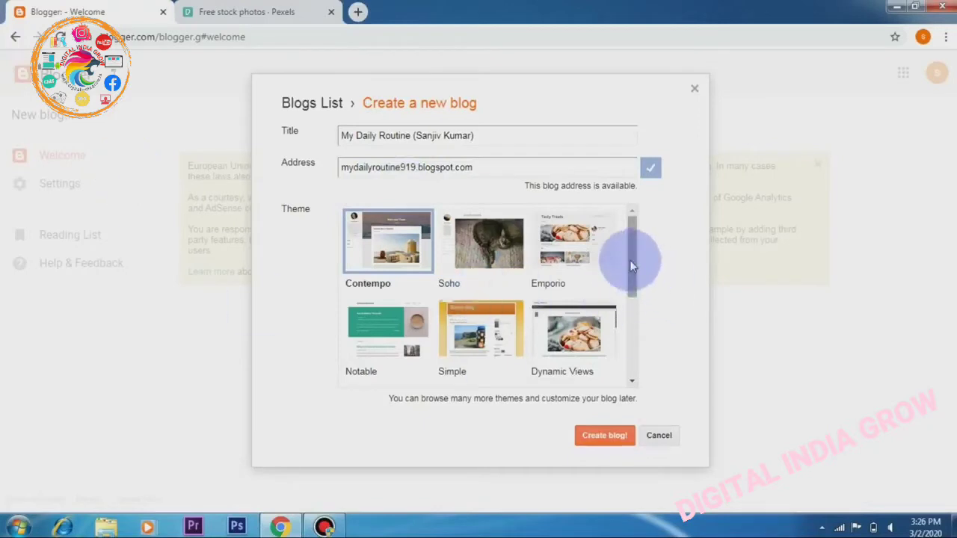
# Browse the available themes and choose the Simple theme for the new blog.
pyautogui.moveTo(631, 264); pyautogui.dragTo(639, 378)
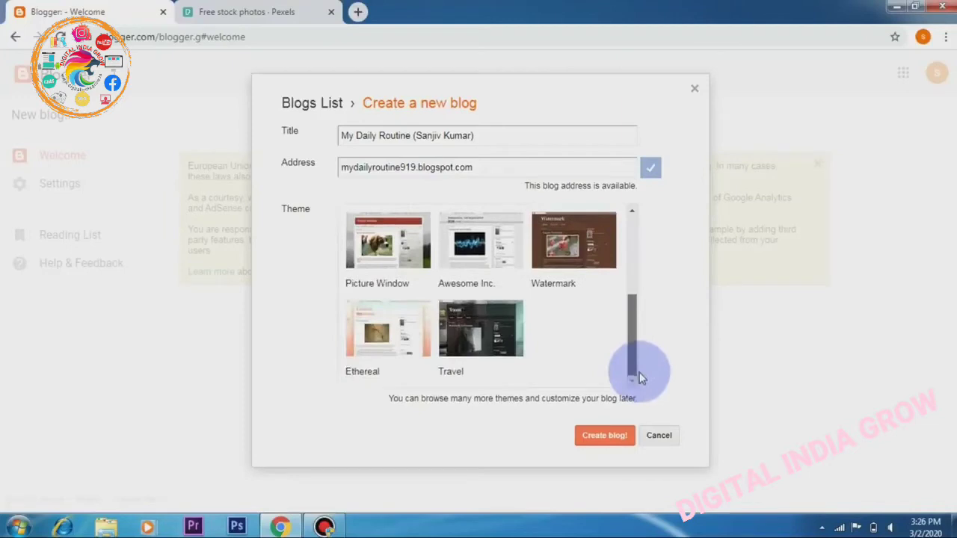
pyautogui.moveTo(636, 338); pyautogui.dragTo(633, 261)
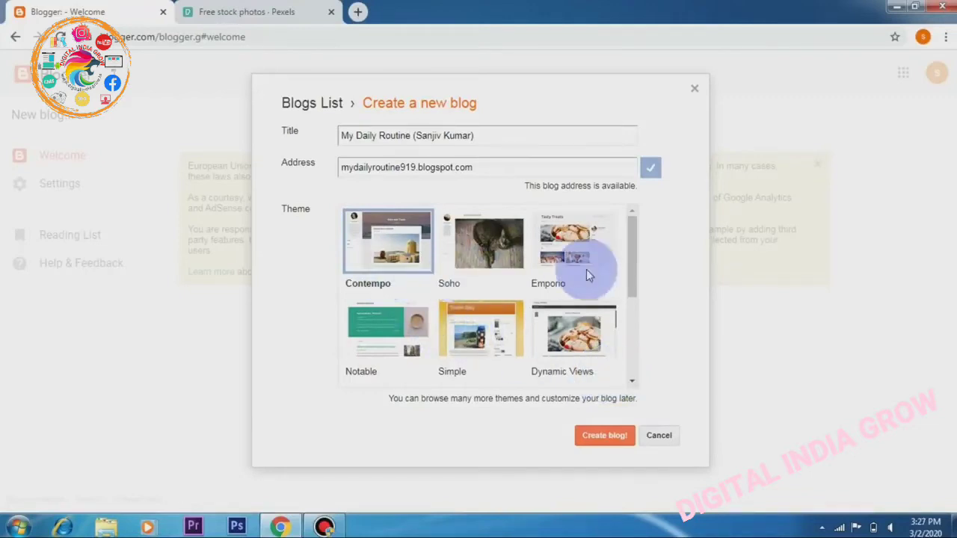
pyautogui.click(484, 340)
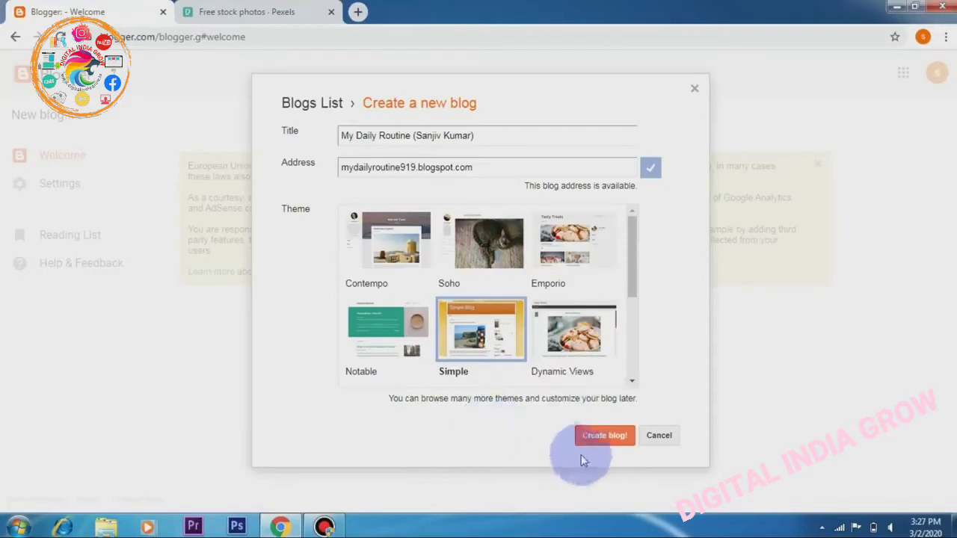
# Create the blog with the chosen title, address and Simple theme, and decline the Google Domains offer.
pyautogui.click(598, 437)
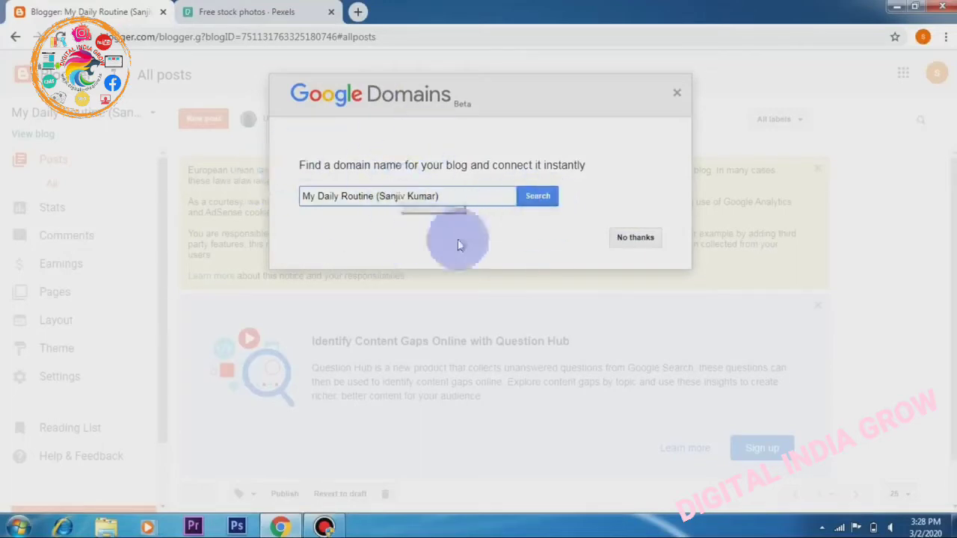
pyautogui.click(636, 239)
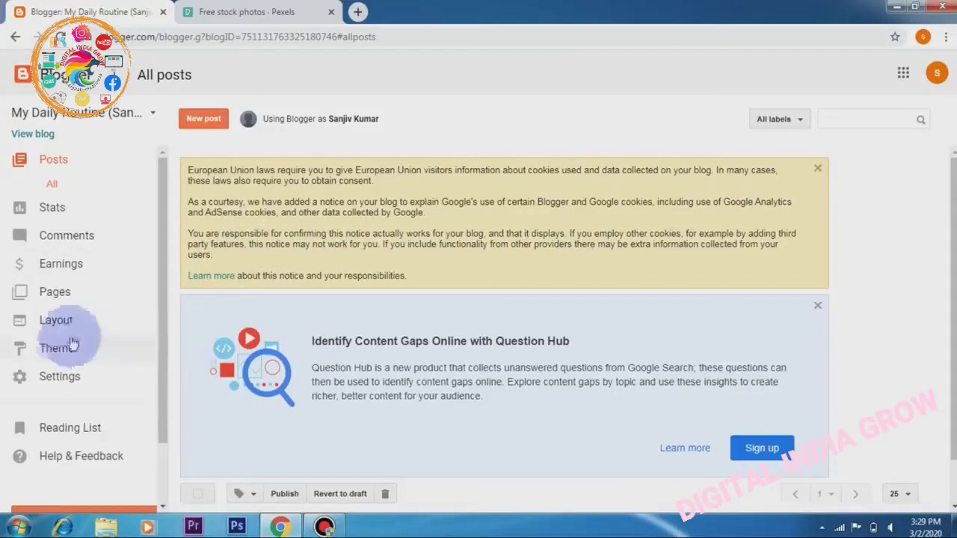
# Set the blog's description to "I am a student, my daily life is very difficult. I share my life on this platform." and save it.
pyautogui.click(70, 380)
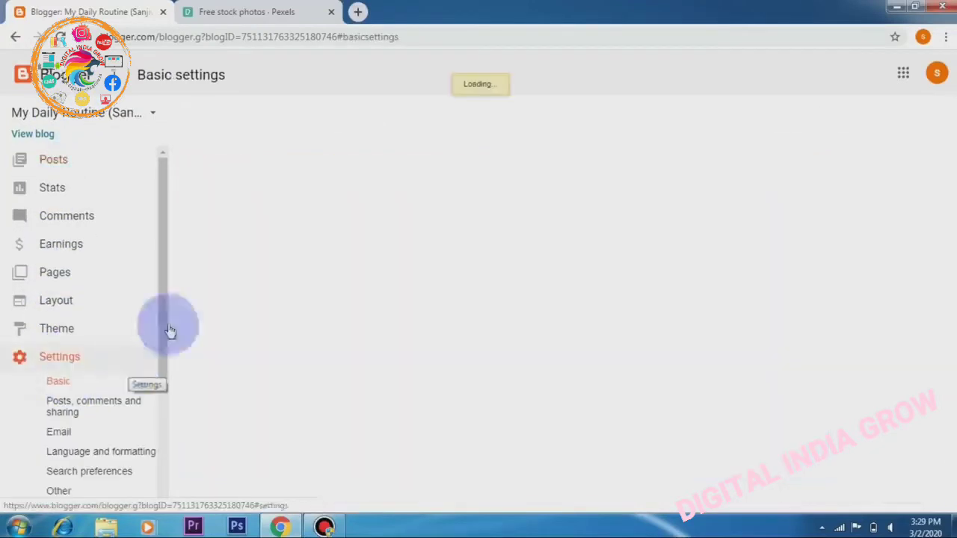
pyautogui.scroll(-5, 830, 333)
pyautogui.scroll(2, 830, 339)
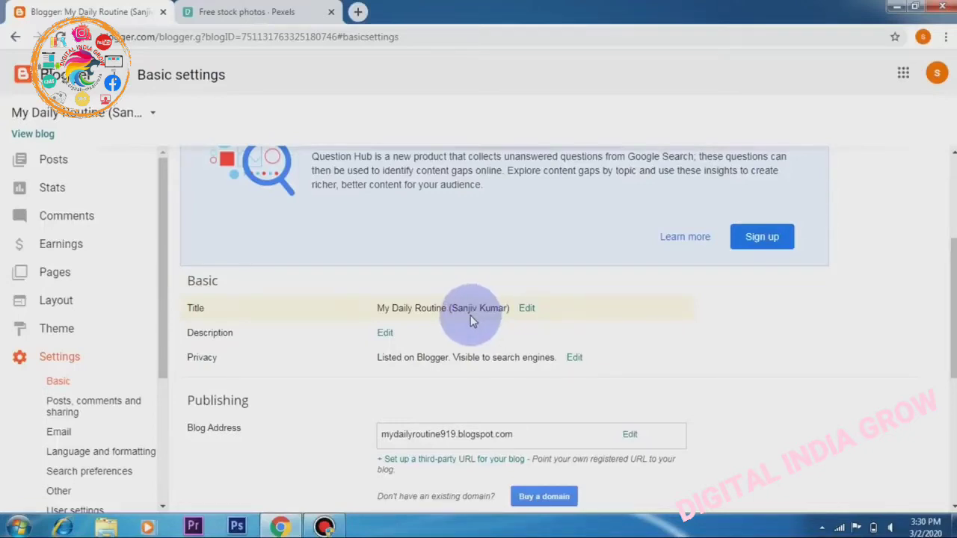
pyautogui.click(385, 335)
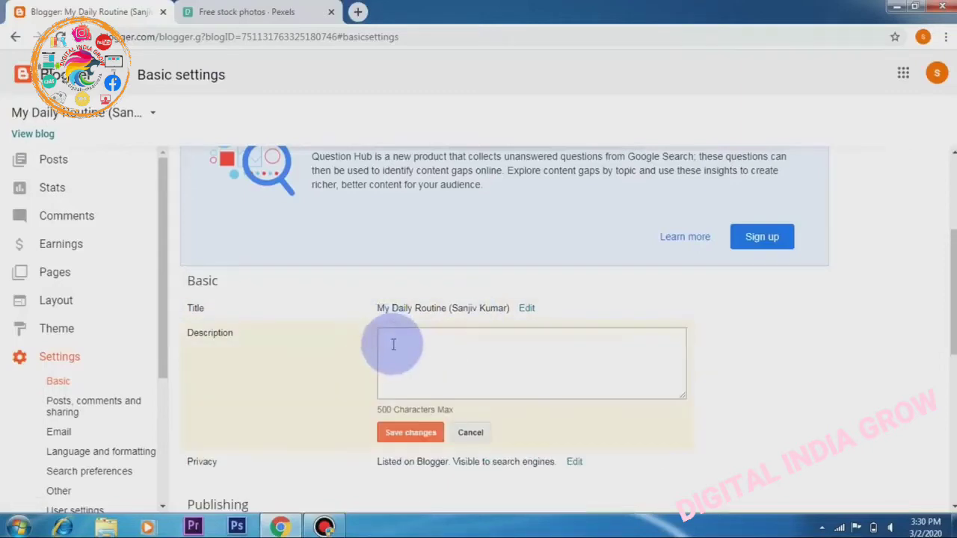
pyautogui.click(392, 343)
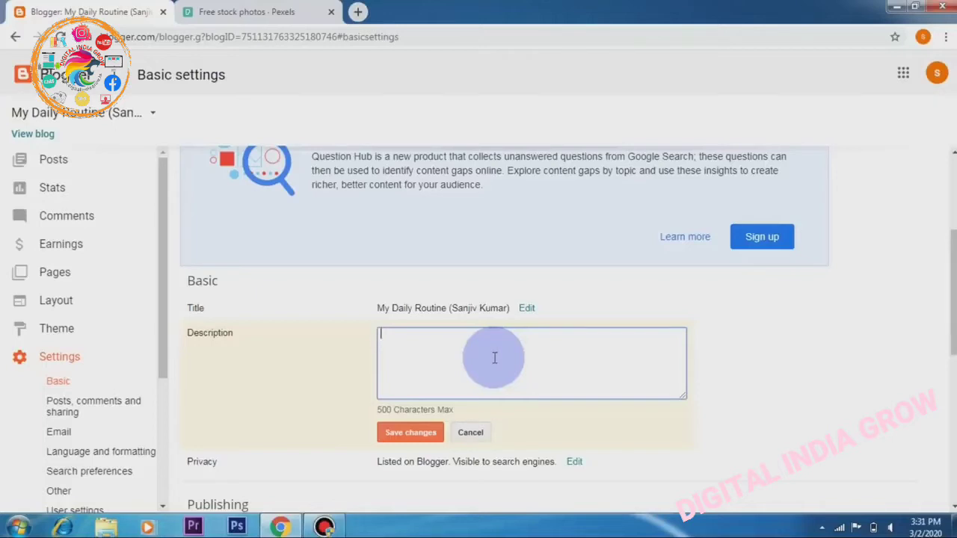
pyautogui.write('I am a Stu')
pyautogui.press('BackSpace')
pyautogui.press('BackSpace')
pyautogui.press('BackSpace')
pyautogui.write('student, my daily life ')
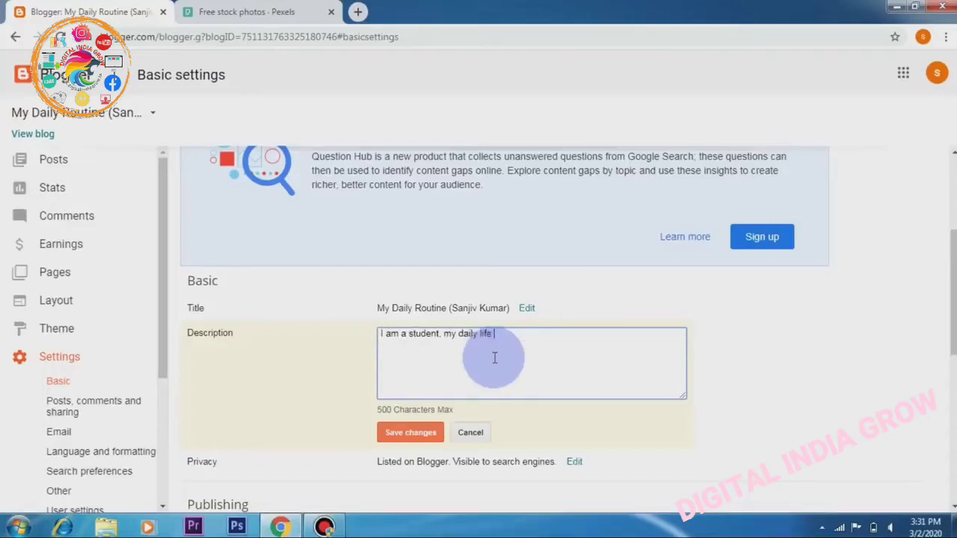
pyautogui.write('is very difficult. I shar')
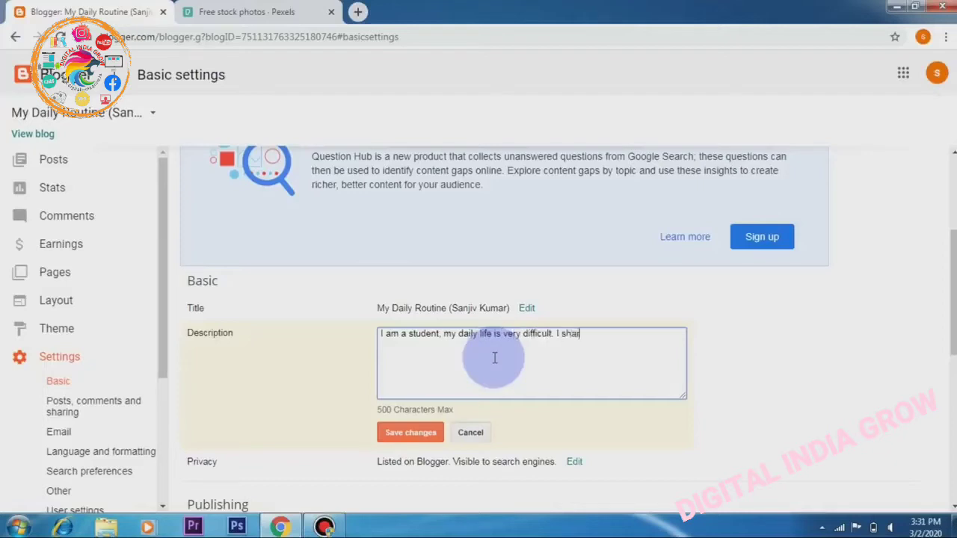
pyautogui.write('e my life on this platform.')
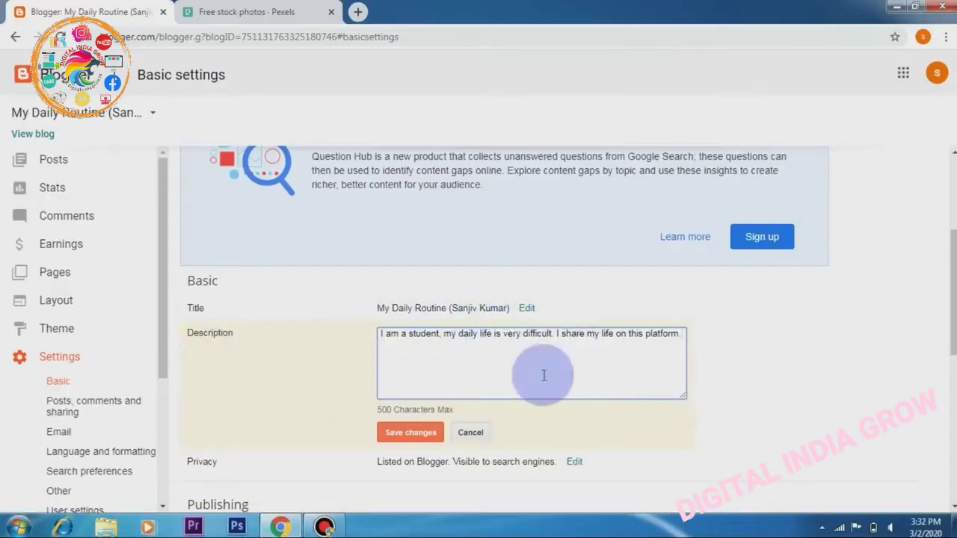
pyautogui.scroll(-1, 547, 376)
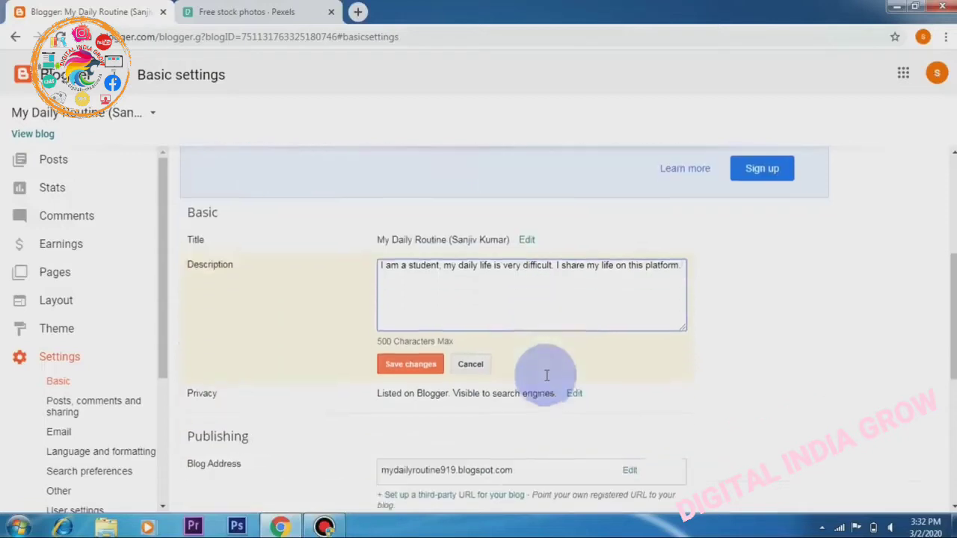
pyautogui.click(421, 365)
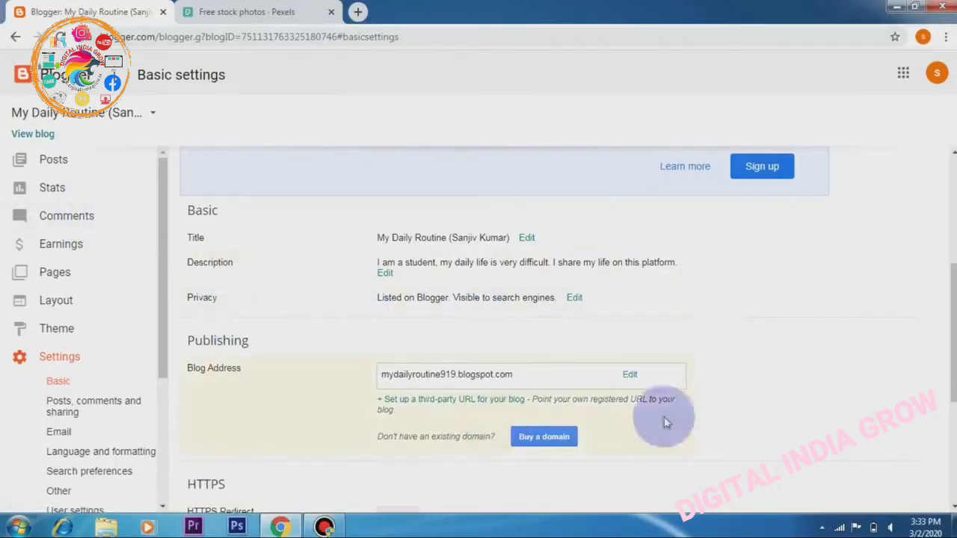
# Examine the blog's privacy options without changing them, and review the publishing and HTTPS settings.
pyautogui.click(575, 297)
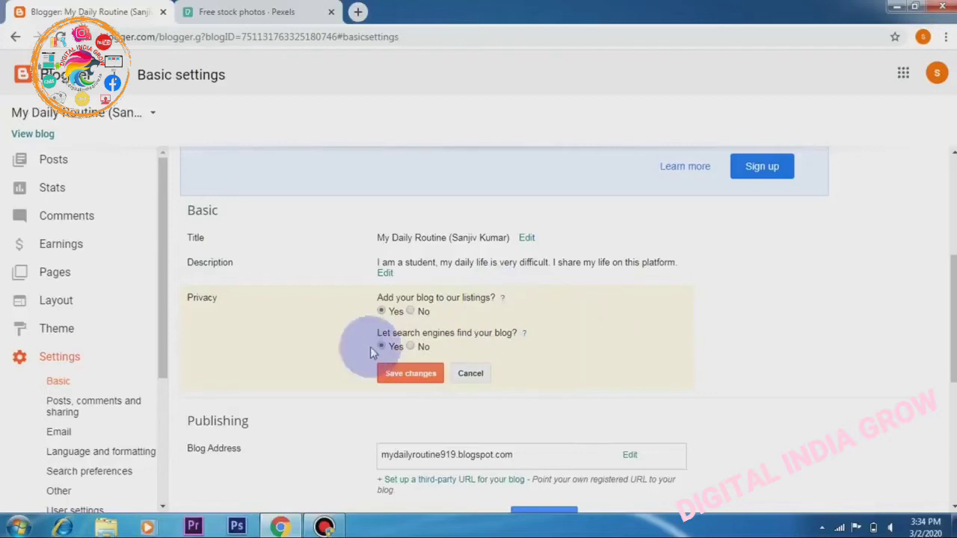
pyautogui.click(481, 381)
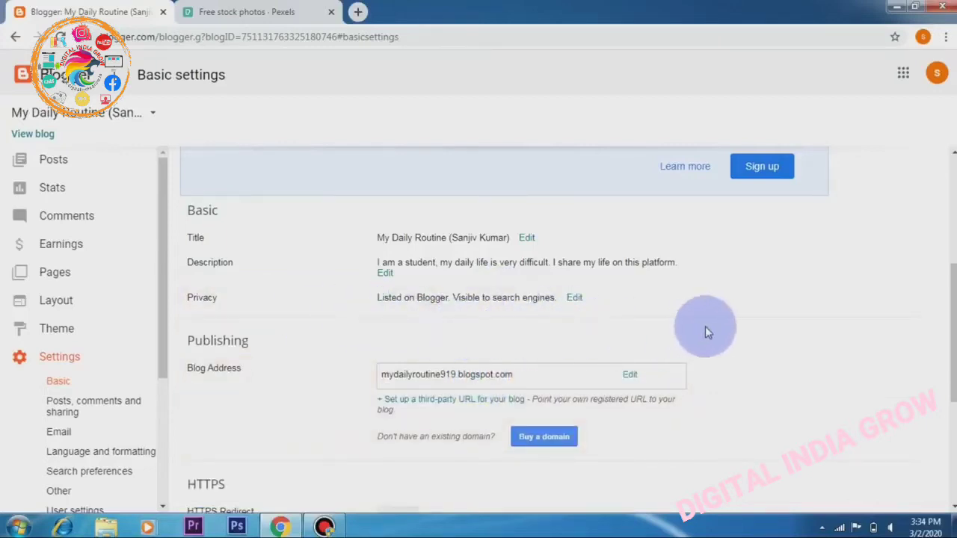
pyautogui.scroll(-1, 705, 326)
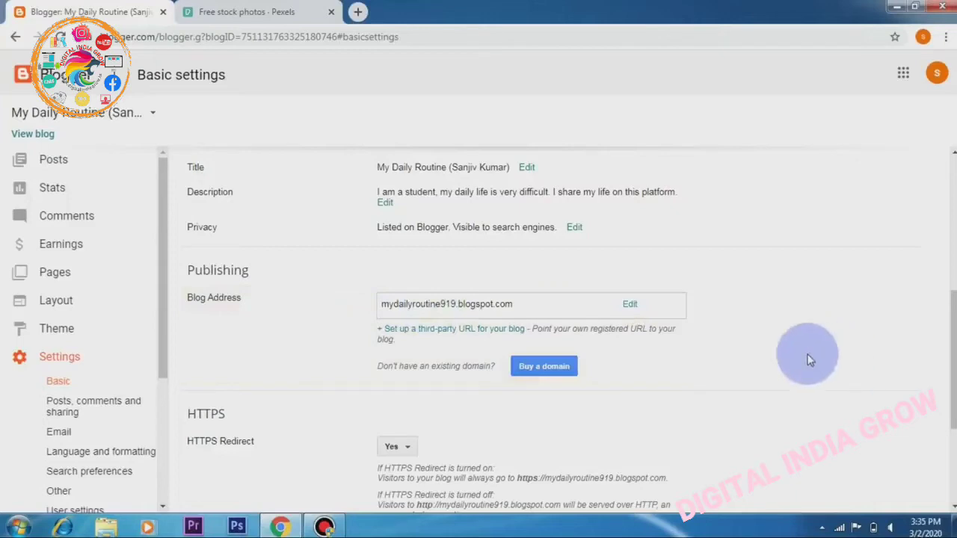
pyautogui.scroll(-1, 808, 361)
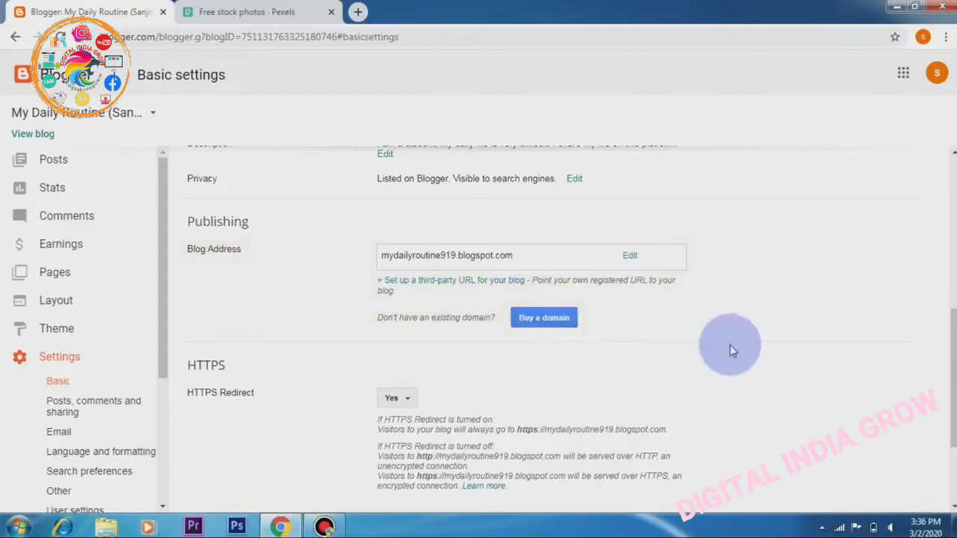
pyautogui.scroll(1, 731, 350)
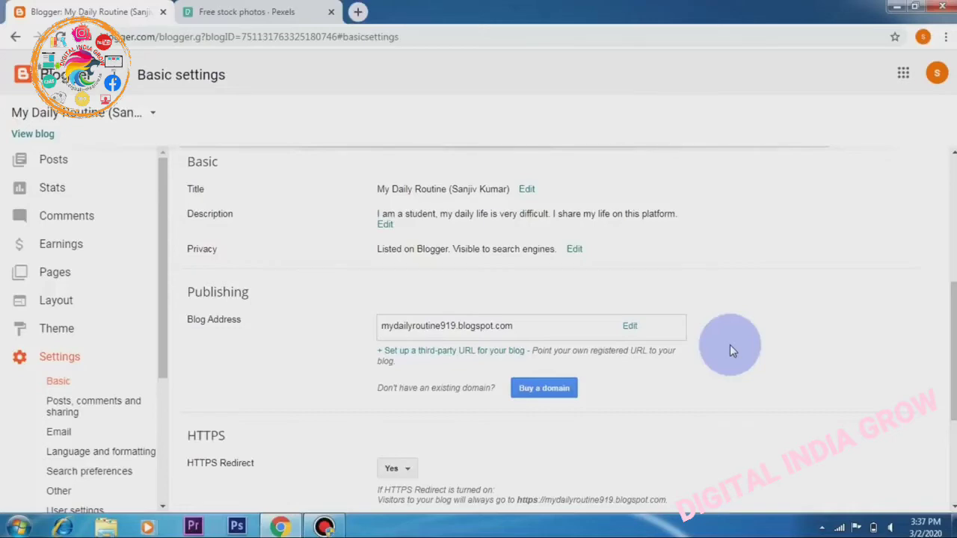
pyautogui.scroll(5, 730, 345)
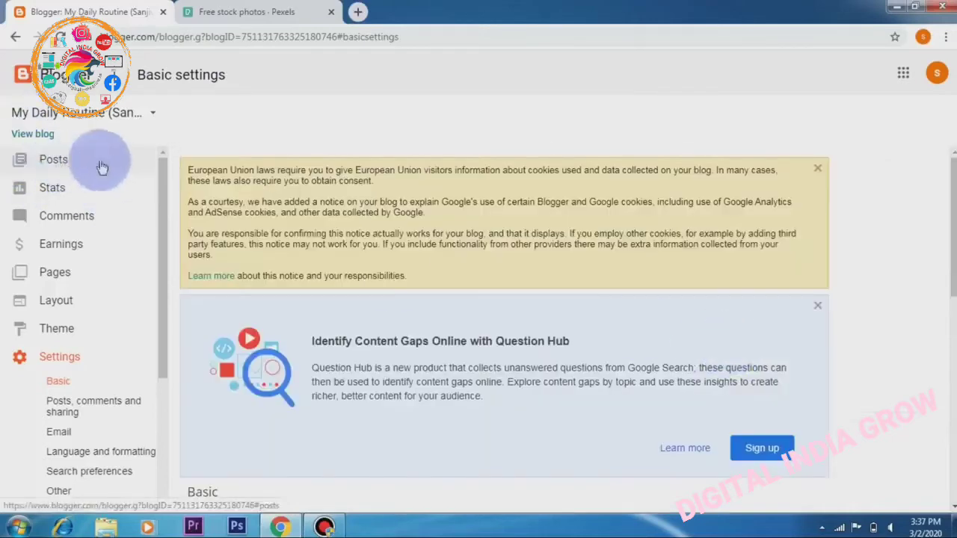
# Start a new blog post and title it "2-3-2020".
pyautogui.click(54, 160)
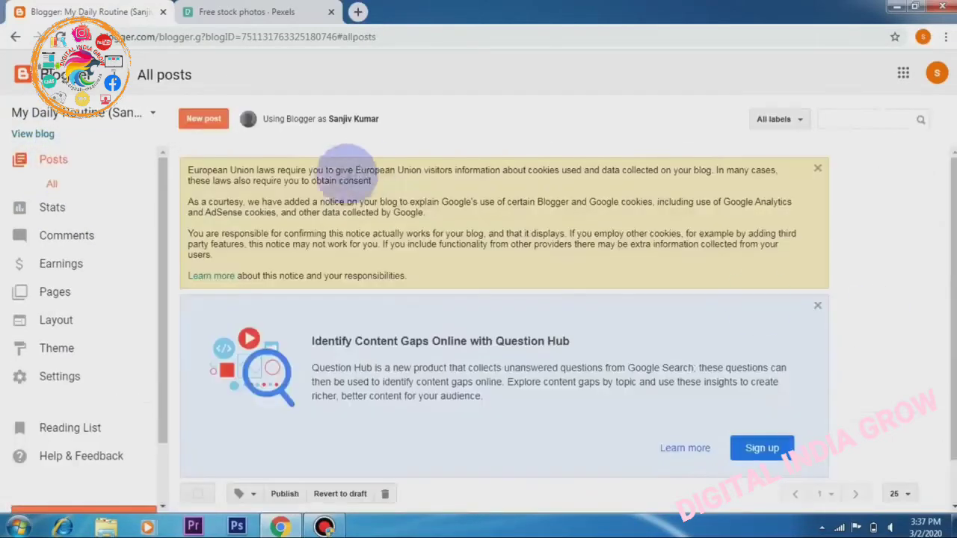
pyautogui.click(203, 122)
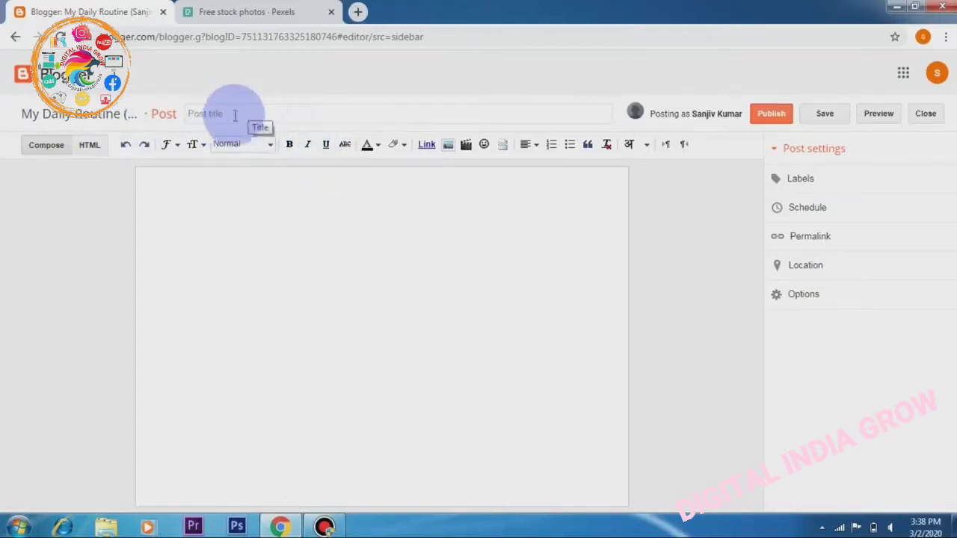
pyautogui.click(274, 304)
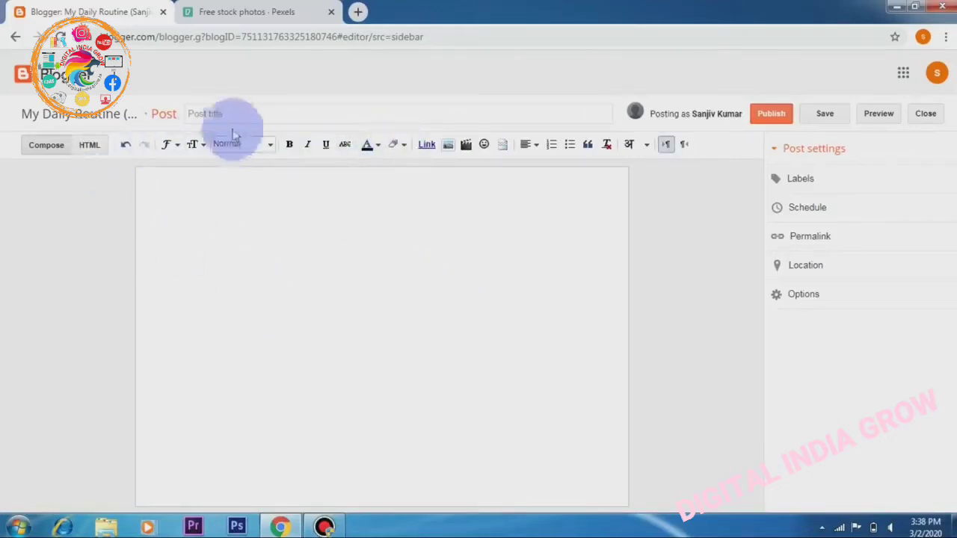
pyautogui.click(221, 110)
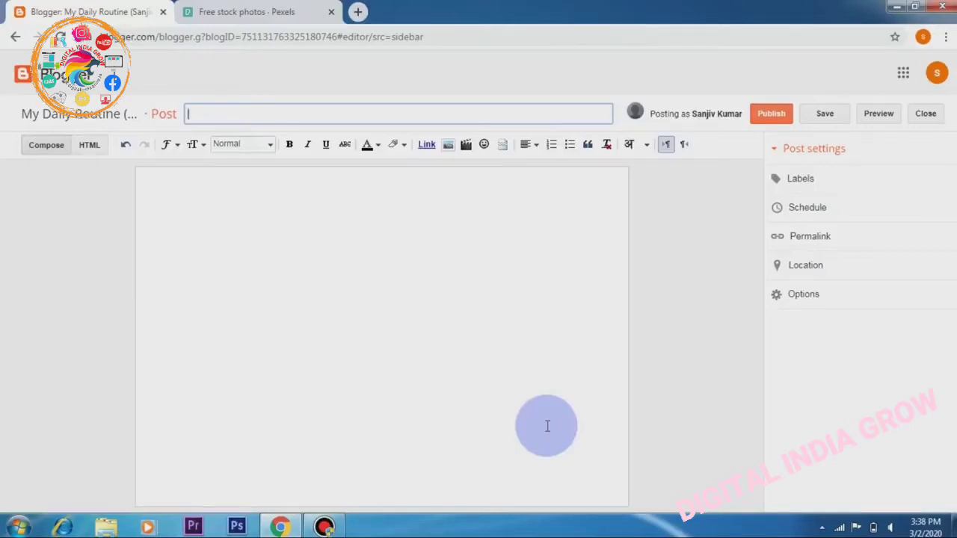
pyautogui.write('2-')
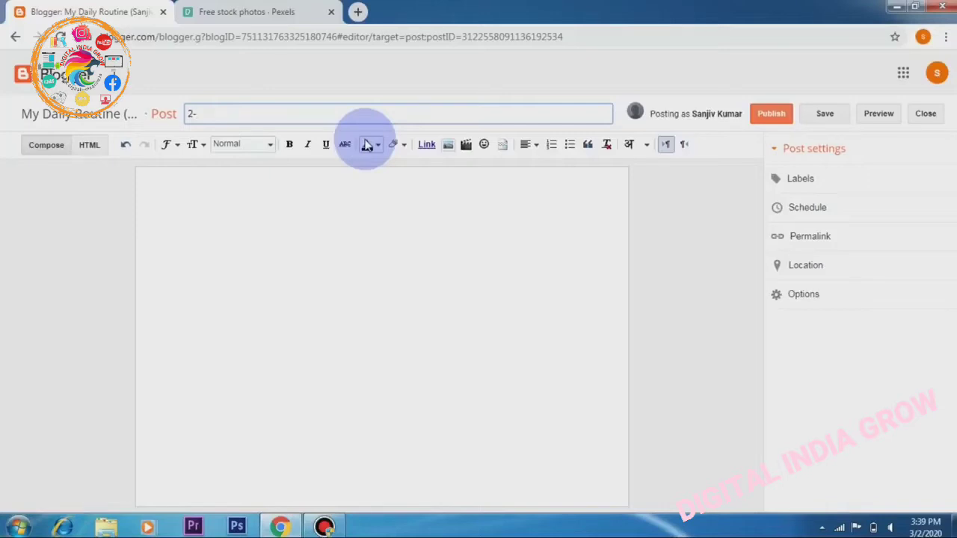
pyautogui.write('3-2020')
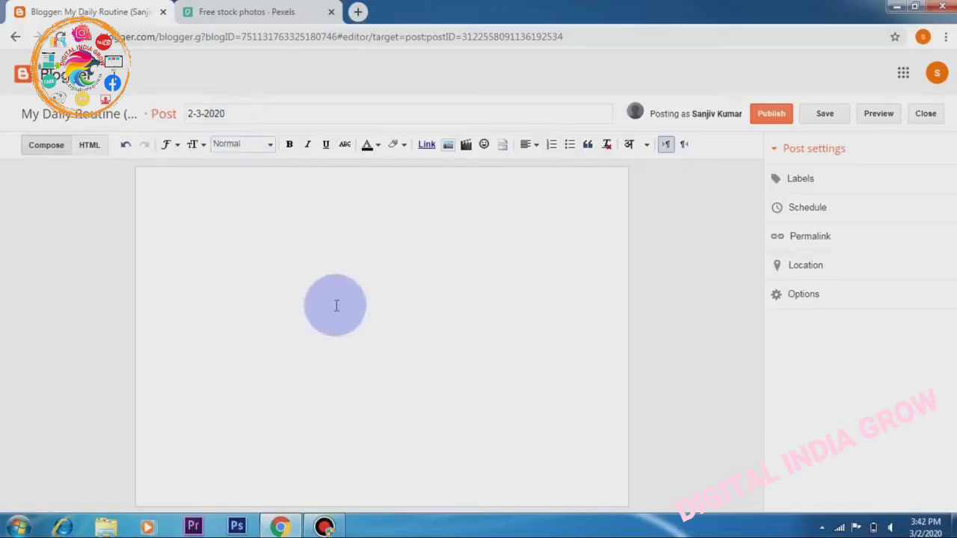
# Choose Hindi as the transliteration language for the post body and turn transliteration on.
pyautogui.click(164, 199)
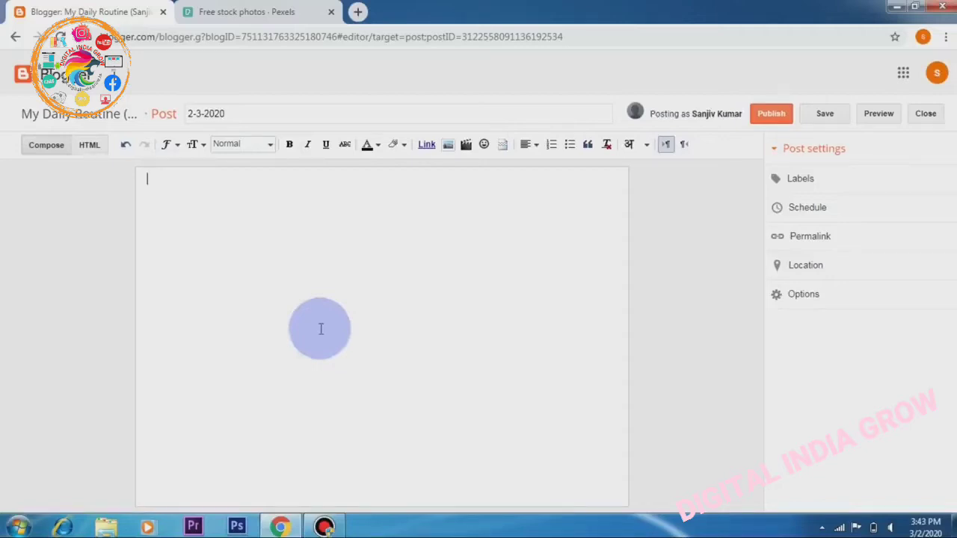
pyautogui.click(238, 229)
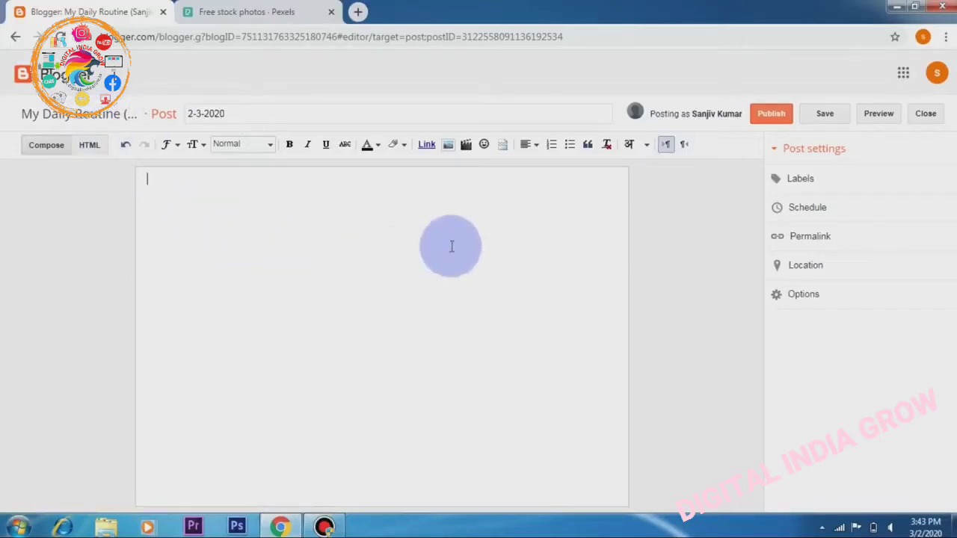
pyautogui.click(646, 146)
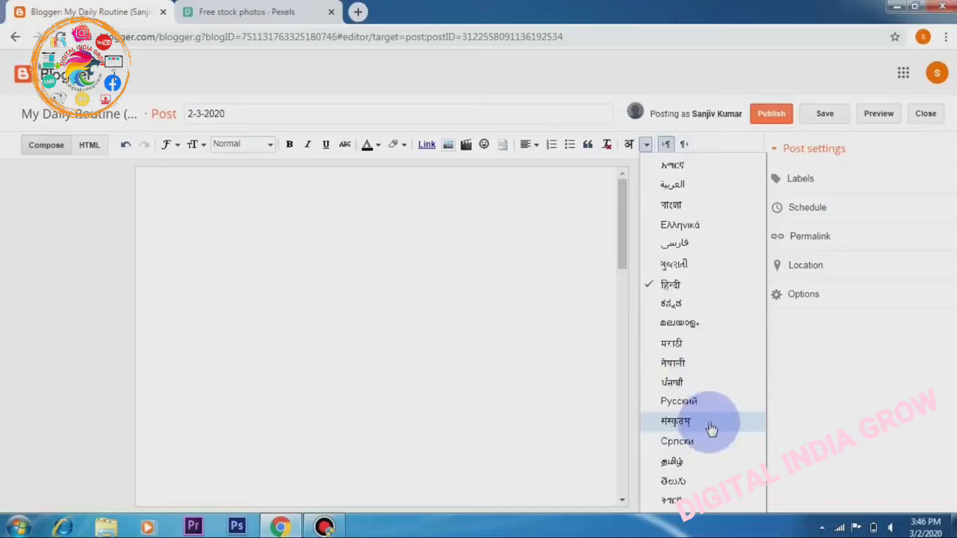
pyautogui.click(678, 288)
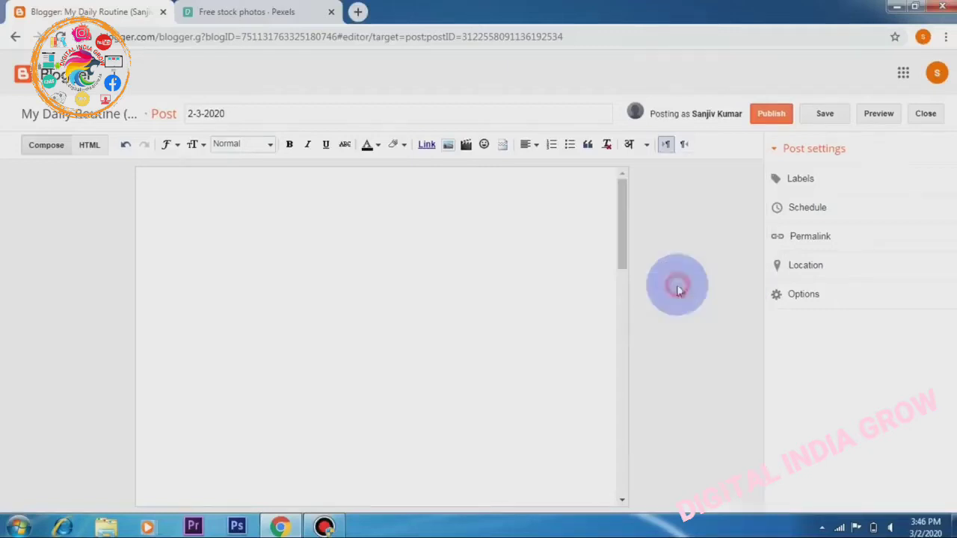
pyautogui.click(629, 144)
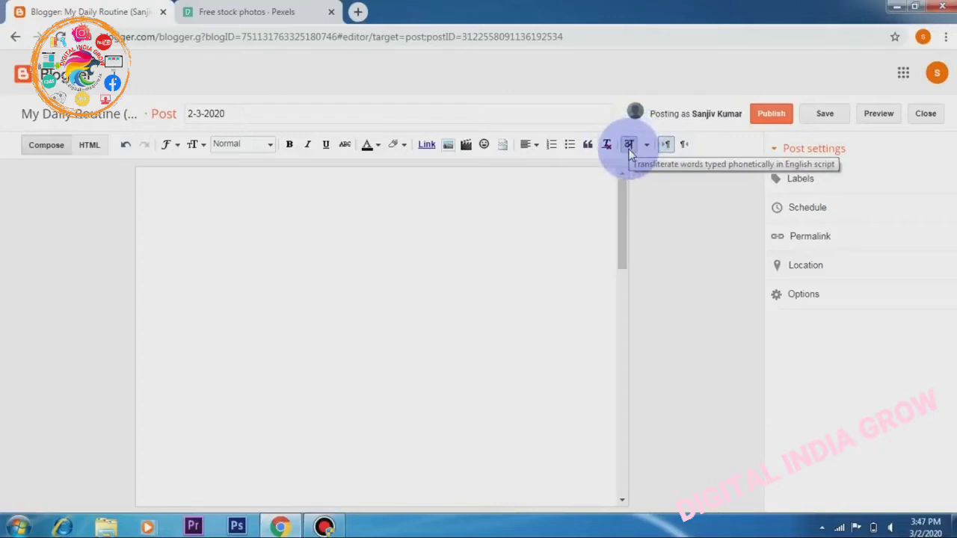
# Begin the post body in Hindi with "मै एक स्टूडेंट हूँ. मेरी लाइफ".
pyautogui.click(159, 193)
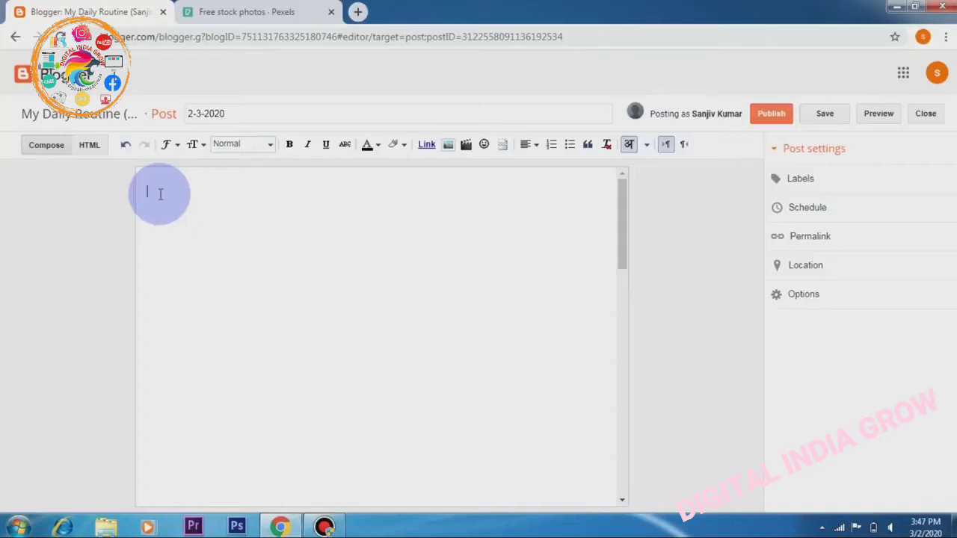
pyautogui.write('me')
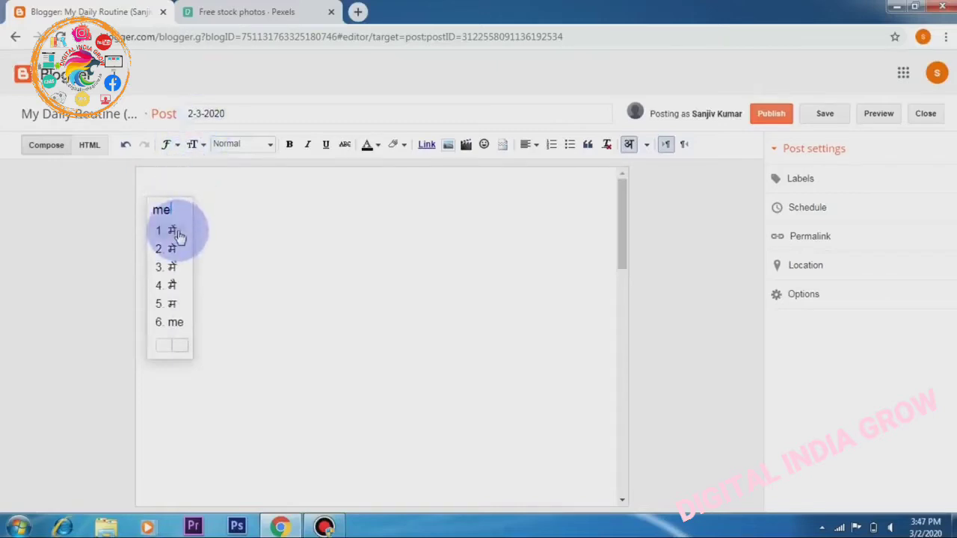
pyautogui.click(172, 287)
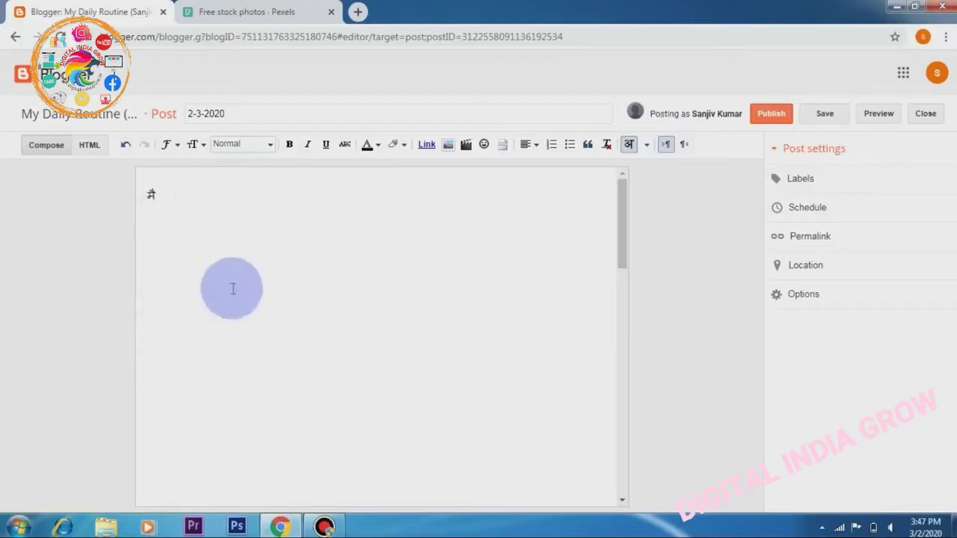
pyautogui.write('ek student hoon ')
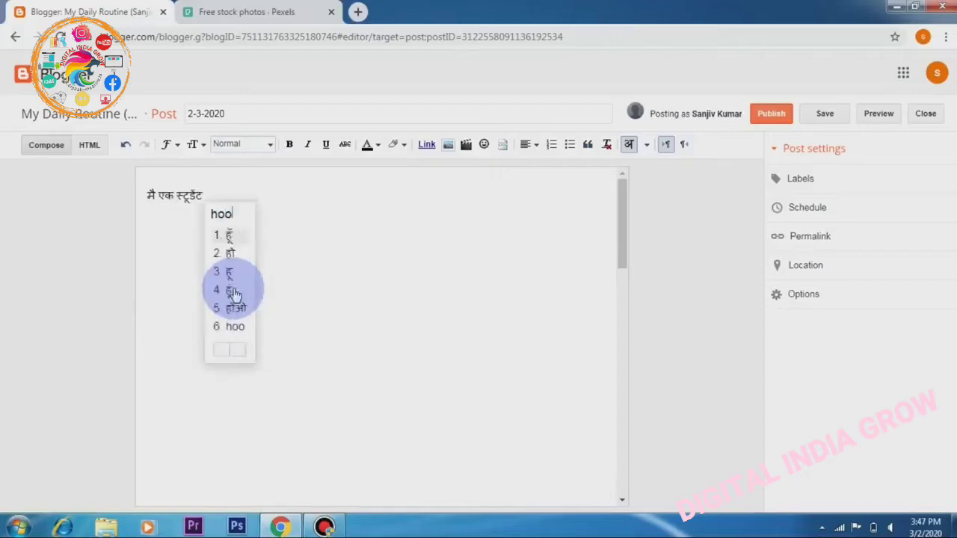
pyautogui.write(', meri life bahit di')
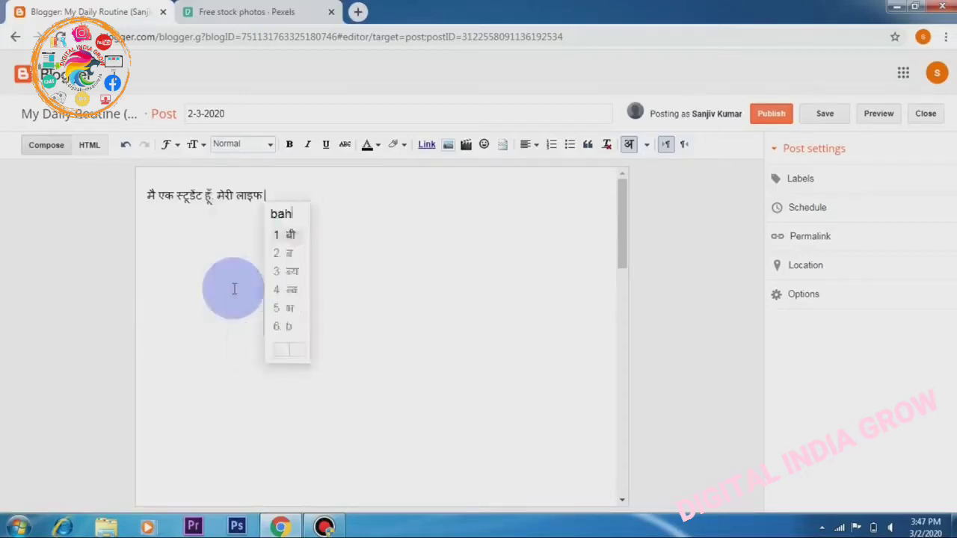
pyautogui.write('ff')
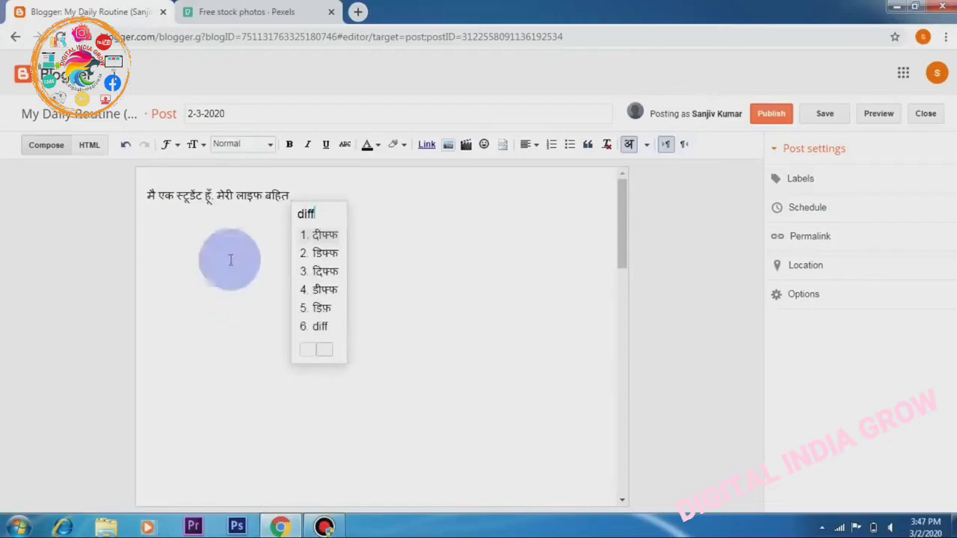
# Replace the misspelled word after "लाइफ" with "बहुत" and continue the sentence with "मुश्किल है".
pyautogui.click(276, 196)
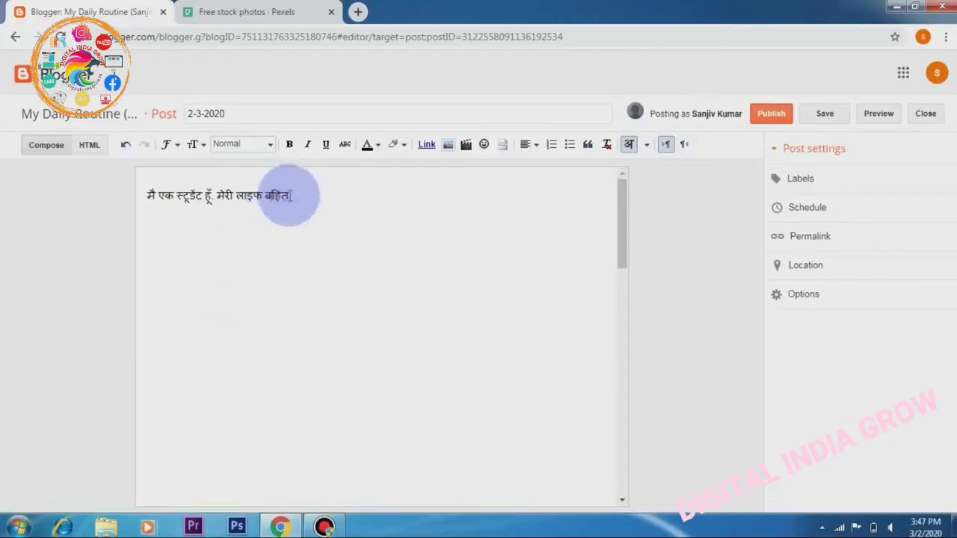
pyautogui.moveTo(291, 197); pyautogui.dragTo(268, 196)
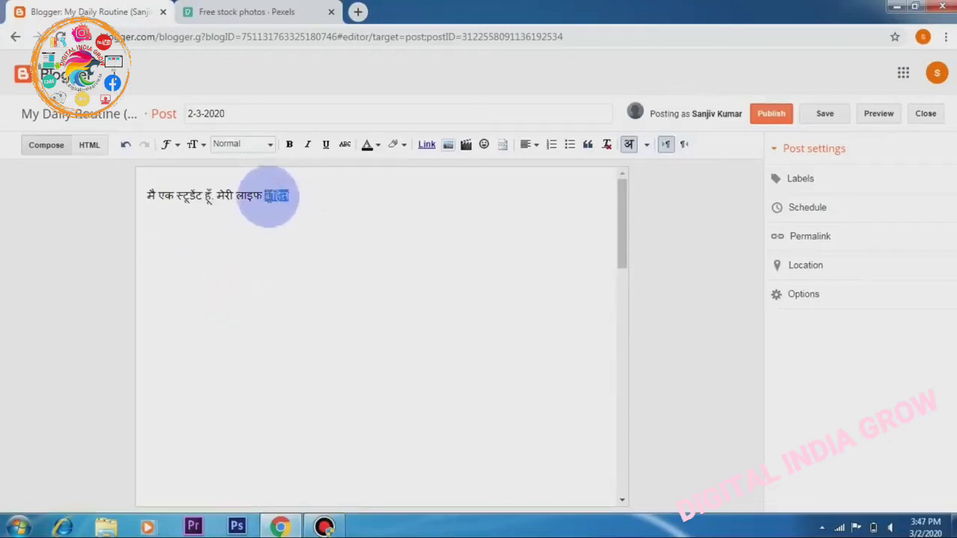
pyautogui.press('BackSpace')
pyautogui.write('bahut')
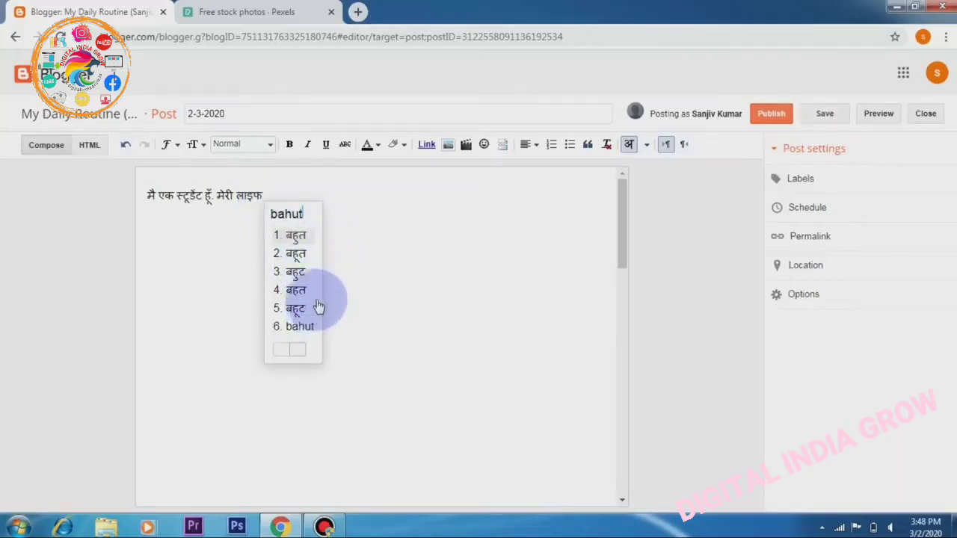
pyautogui.click(297, 239)
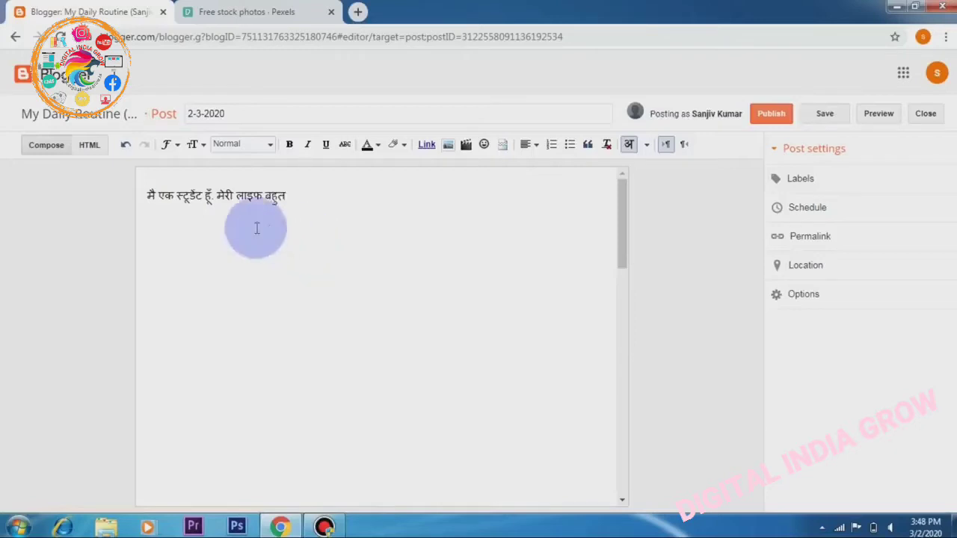
pyautogui.write('mushkil hai')
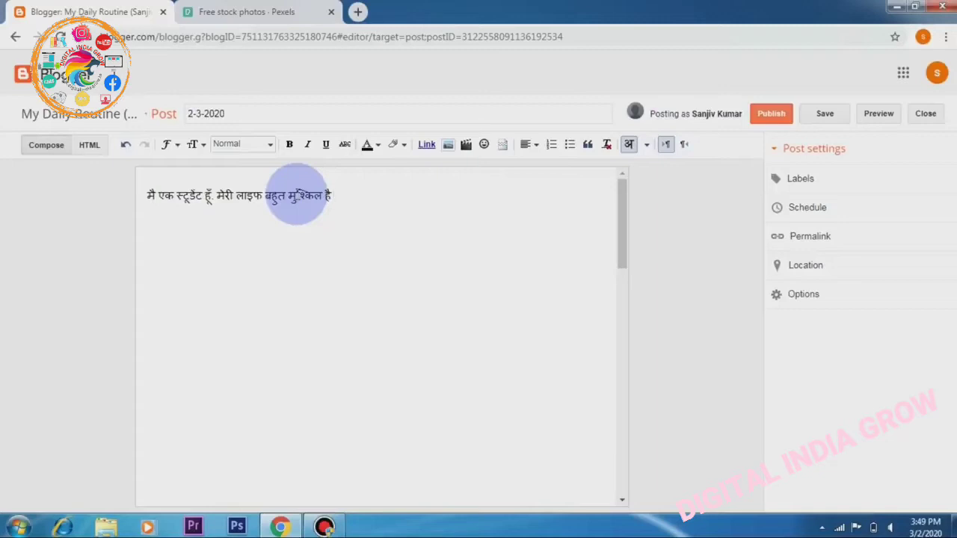
# Continue the Hindi text with "आप मेरी डेली रूटीन के बारे में जानना".
pyautogui.write('आप मेरी')
pyautogui.write(' डेली रूटीन')
pyautogui.write('e bare me ')
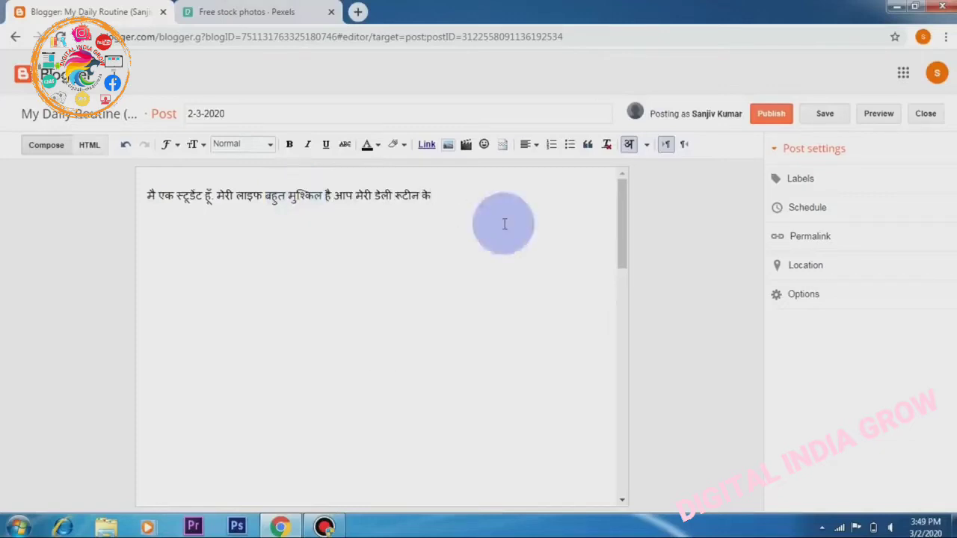
pyautogui.write('jaannna')
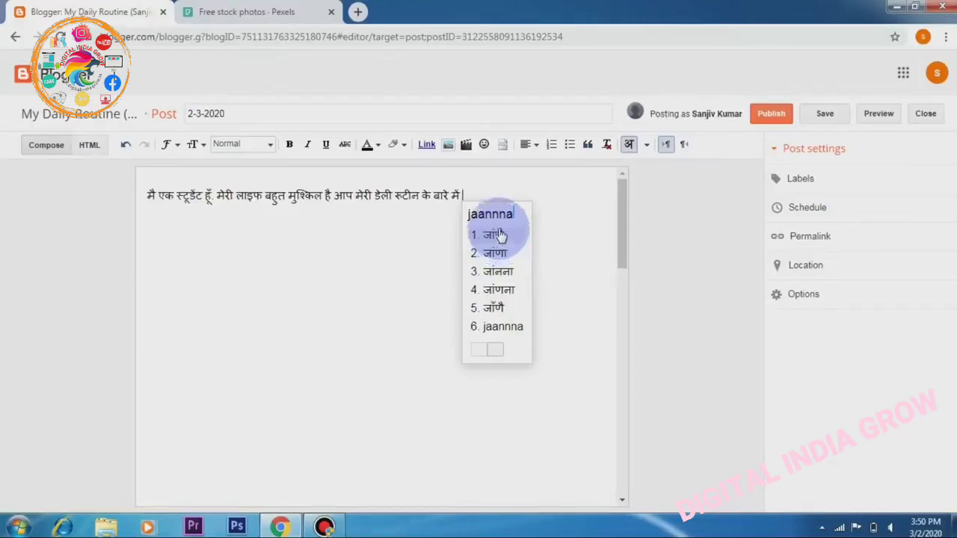
pyautogui.click(474, 192)
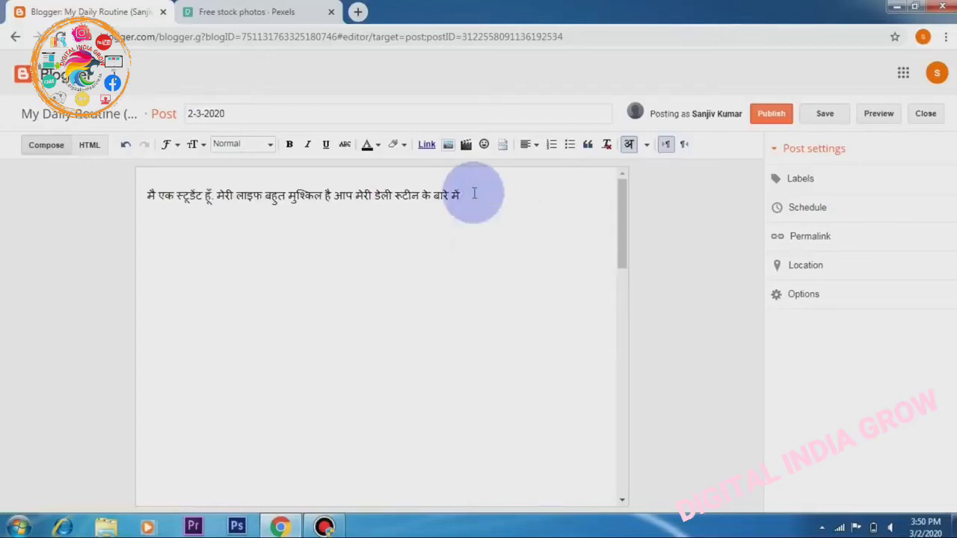
pyautogui.write('jaanana')
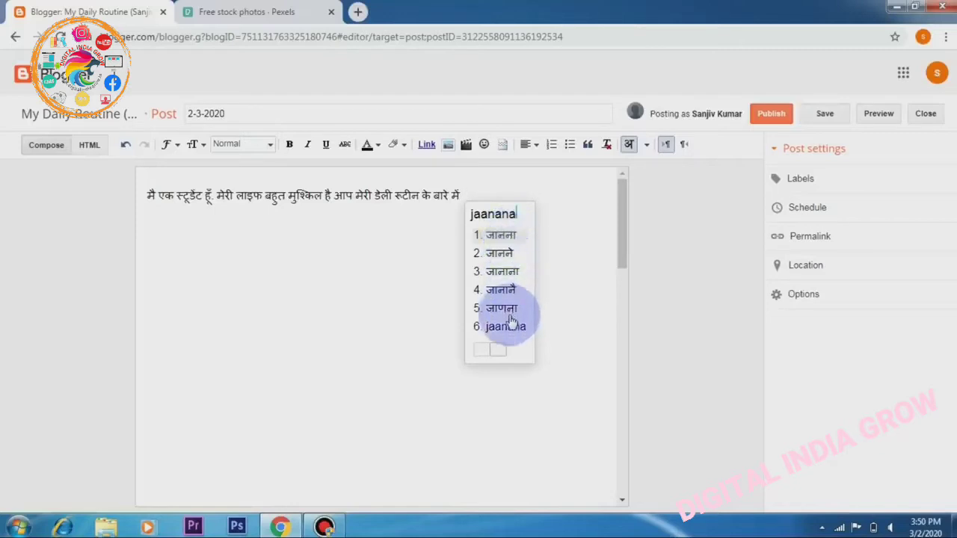
pyautogui.click(499, 235)
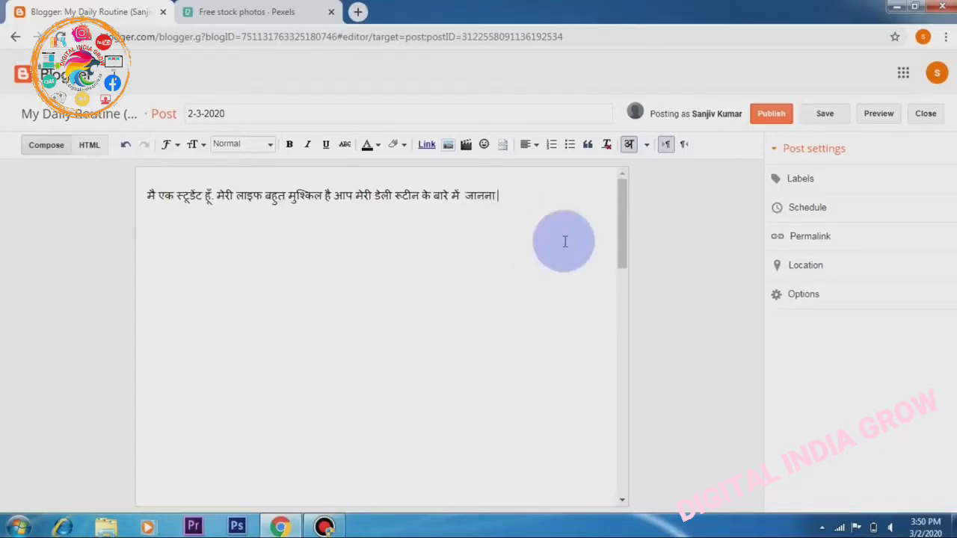
# Complete the Hindi paragraph with "चाहते हैं तो मेरा ब्लॉग रोज़ पढ़ा करिये |".
pyautogui.write('chahte hain to ')
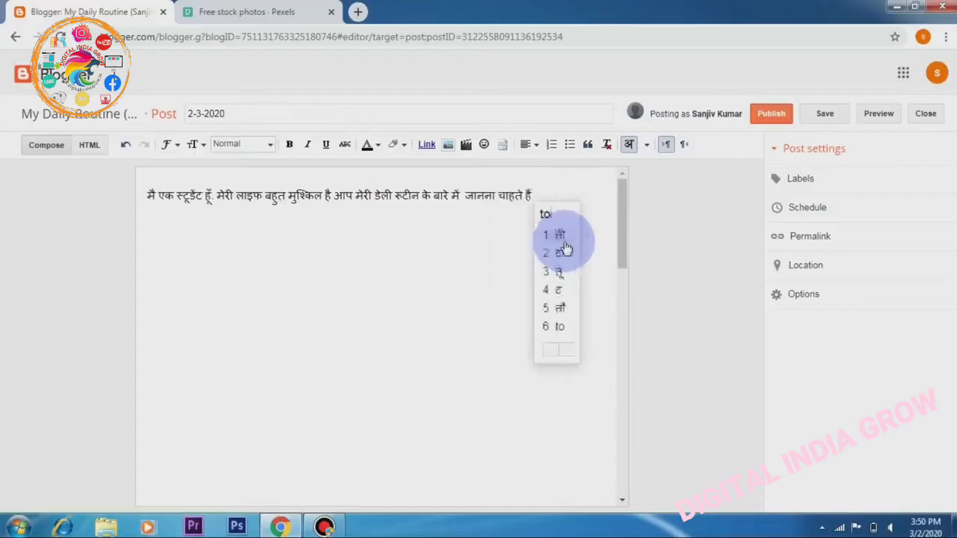
pyautogui.write('mera blog roj ')
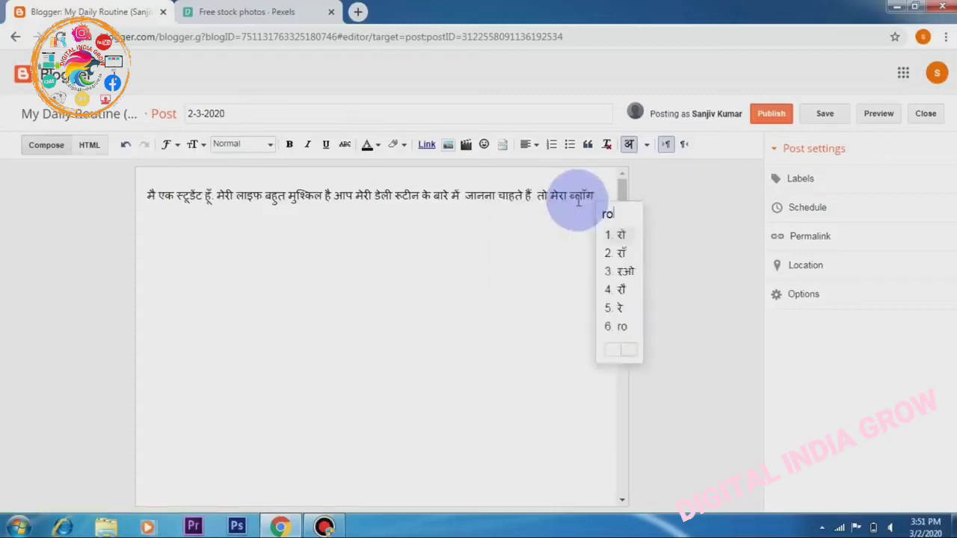
pyautogui.write('padha kariye')
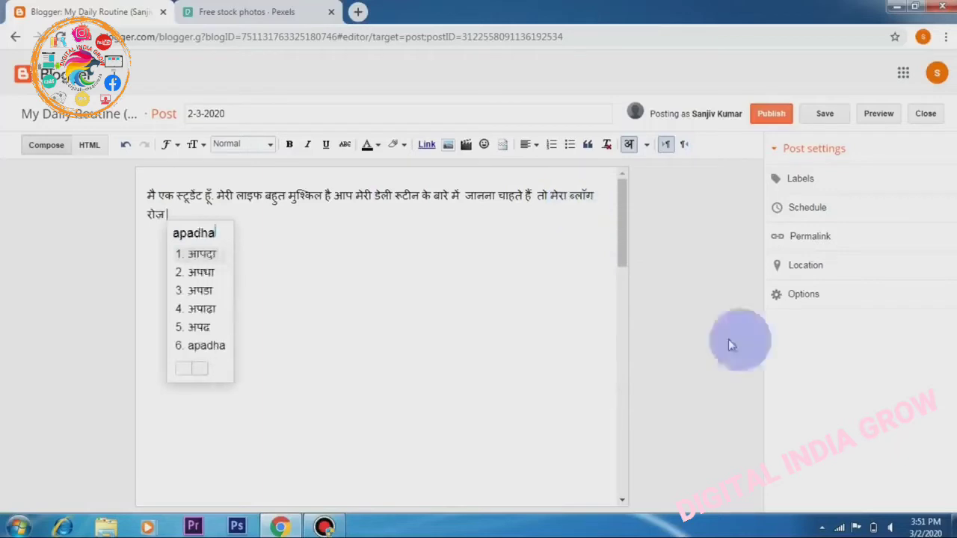
pyautogui.write('.')
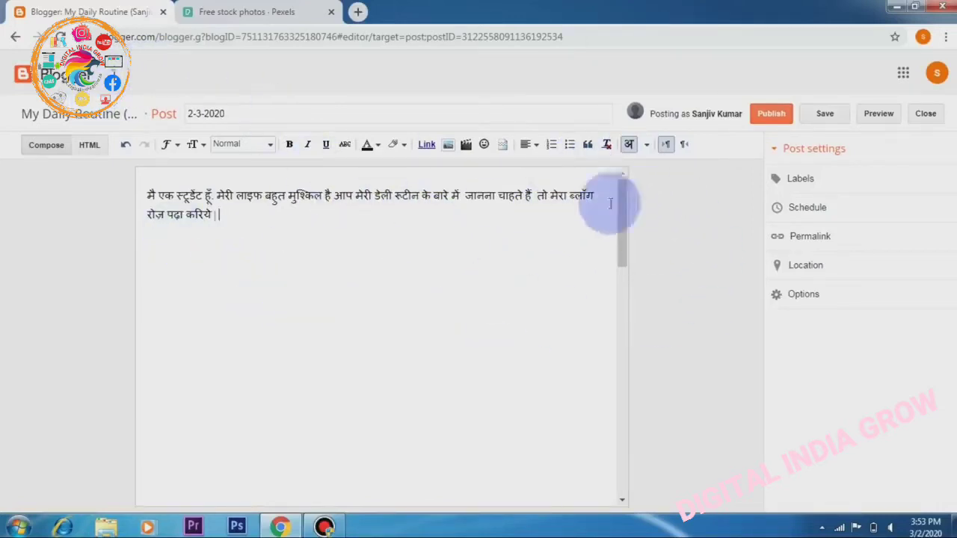
pyautogui.click(647, 144)
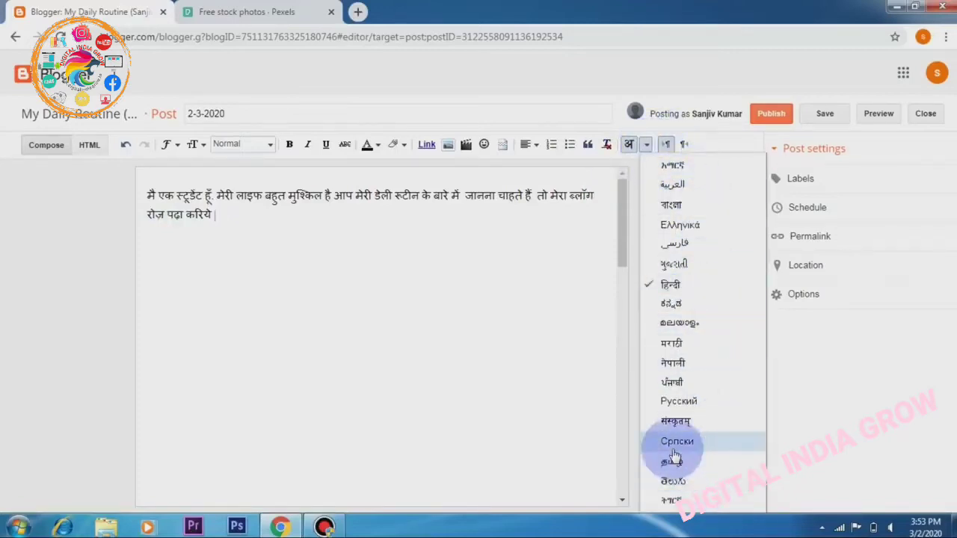
pyautogui.click(226, 218)
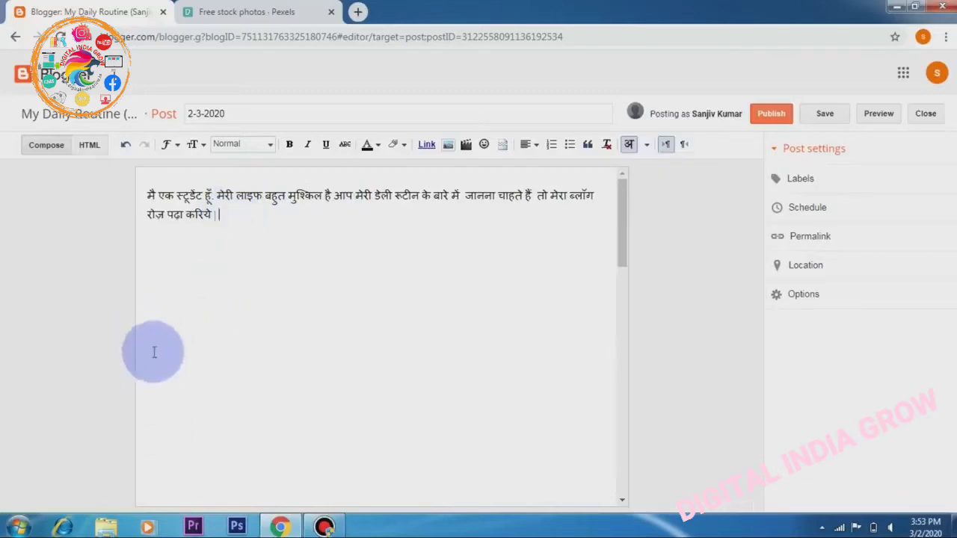
pyautogui.write('।')
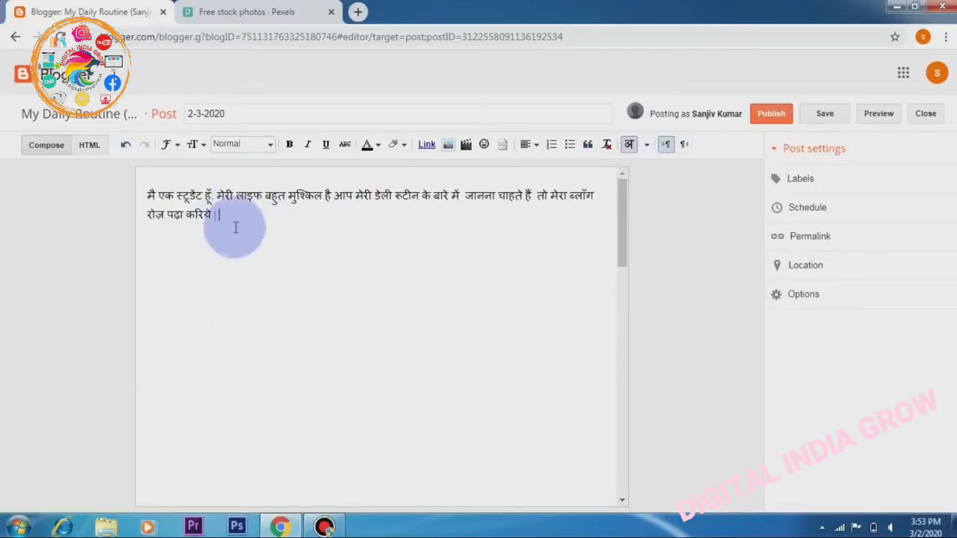
# Leave several blank lines below the Hindi paragraph and add a dashed separator line across the full text width.
pyautogui.press('Return')
pyautogui.press('Return')
pyautogui.press('Return')
pyautogui.press('Return')
pyautogui.press('Return')
pyautogui.press('Return')
pyautogui.press('Return')
pyautogui.write('------------------------------------------------------------------------------------------')
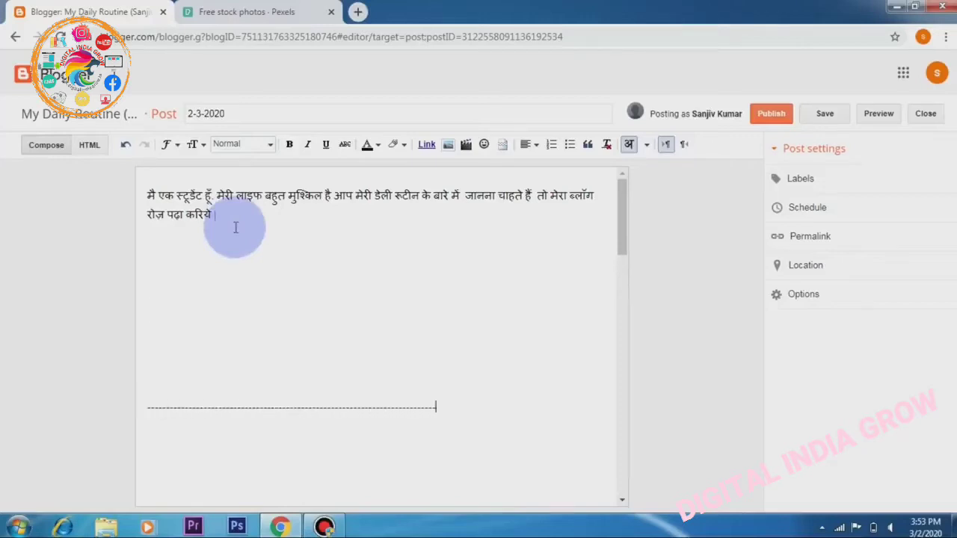
pyautogui.write('----------------------------------------------------')
pyautogui.click(248, 448)
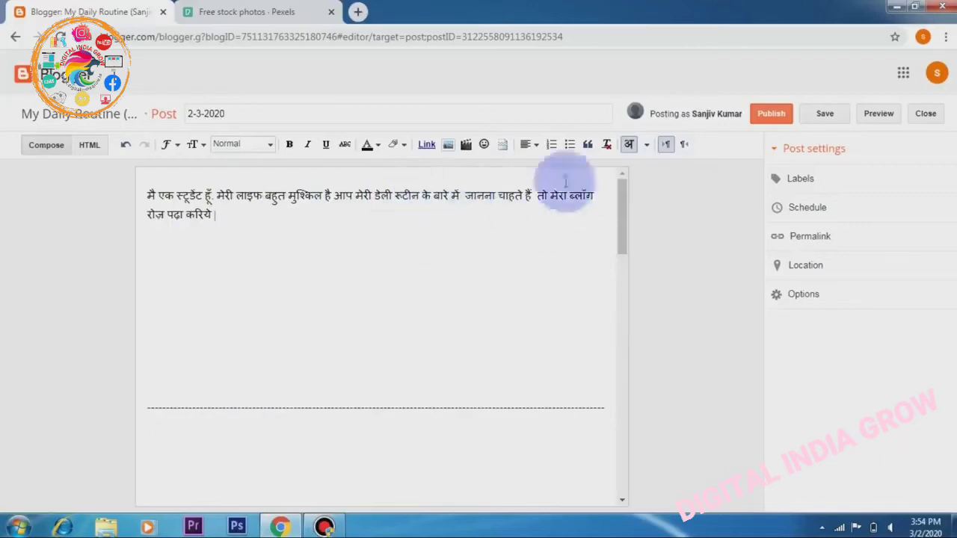
# Turn transliteration off and write the heading "English Translation:-" directly below the dashed separator line.
pyautogui.click(632, 148)
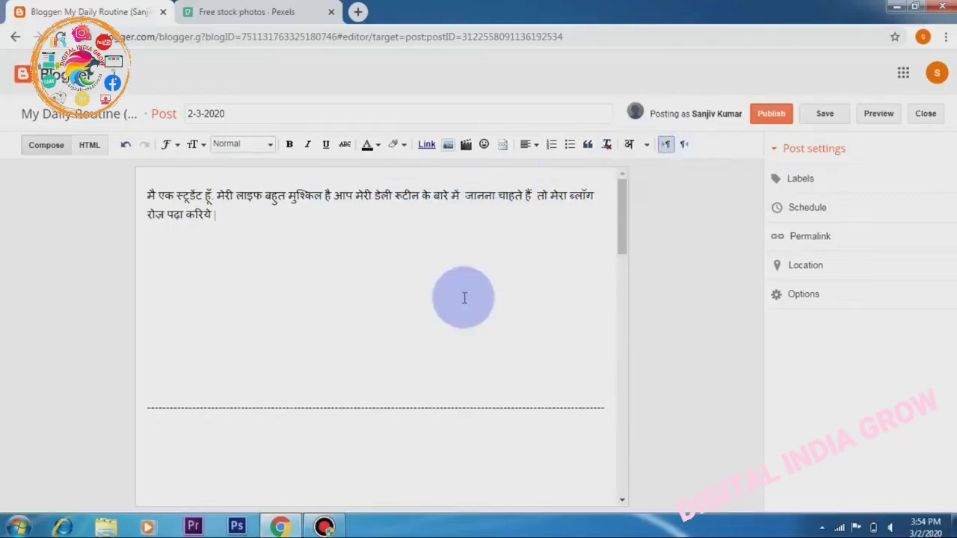
pyautogui.click(222, 421)
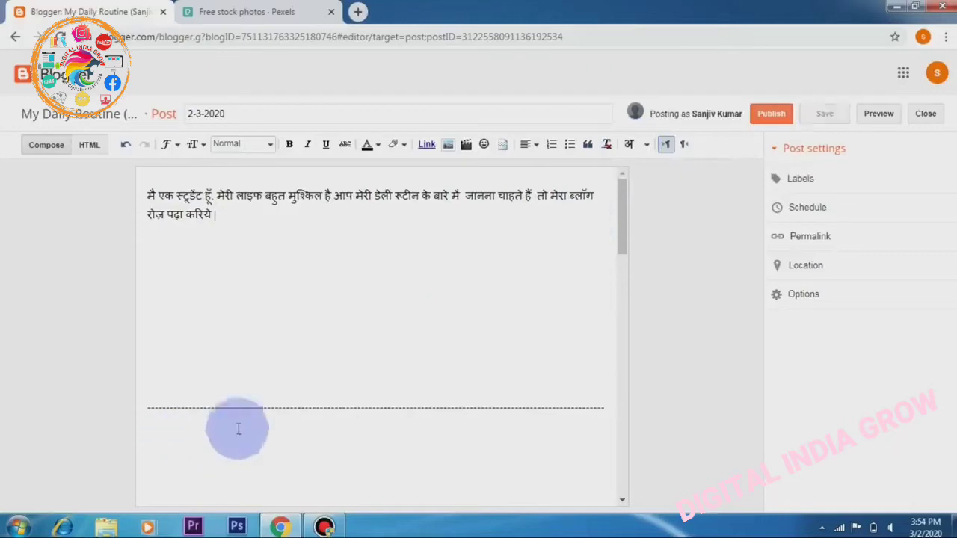
pyautogui.click(647, 145)
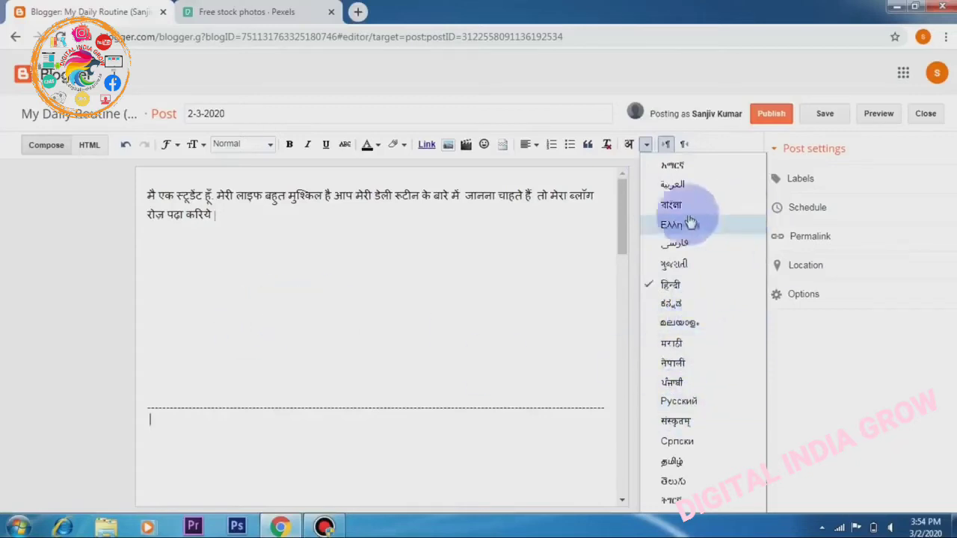
pyautogui.click(673, 364)
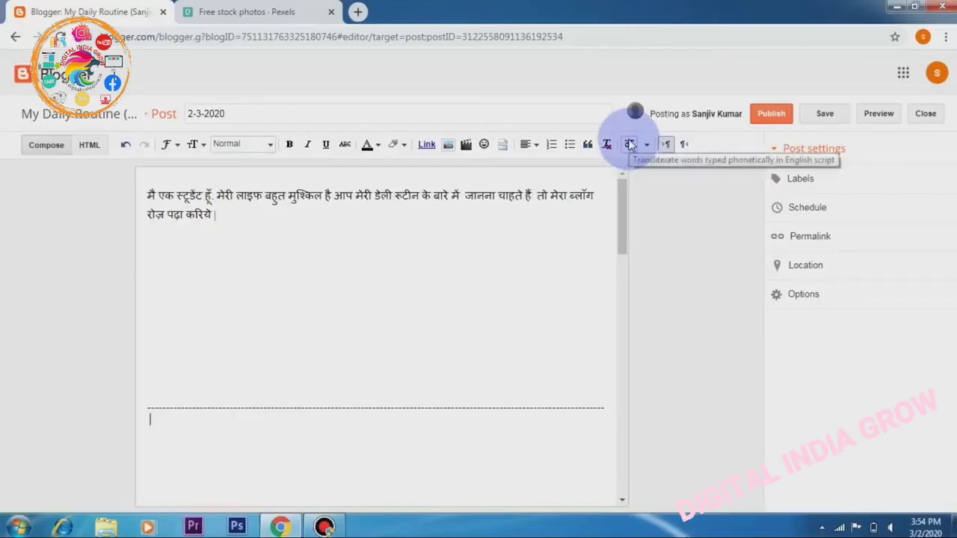
pyautogui.click(150, 417)
pyautogui.write('En')
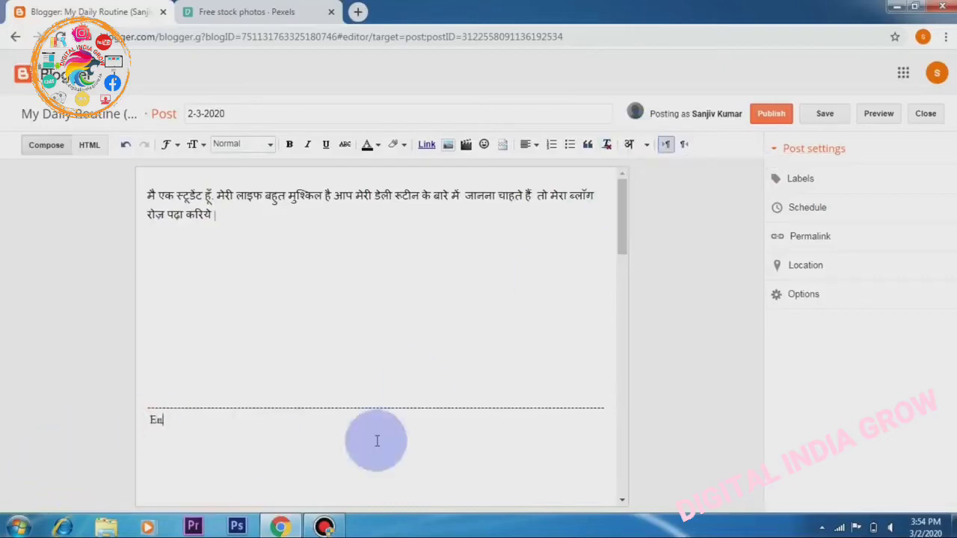
pyautogui.write('glish Translation:-')
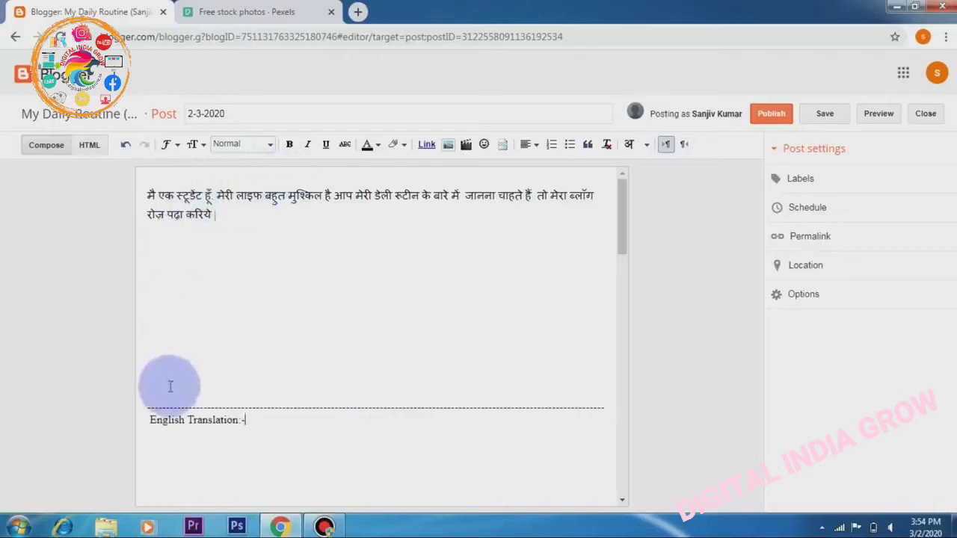
pyautogui.scroll(-1, 367, 448)
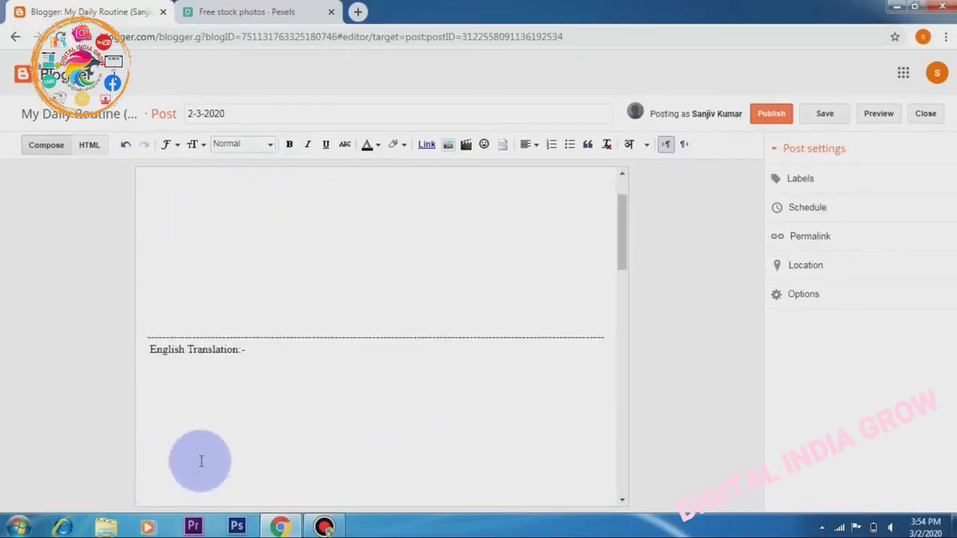
pyautogui.scroll(1, 200, 461)
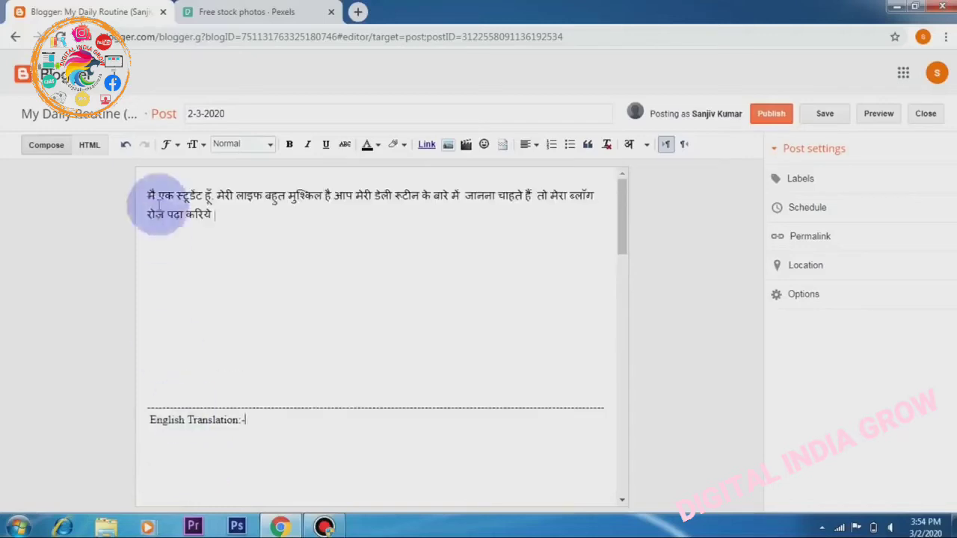
pyautogui.scroll(-4, 449, 299)
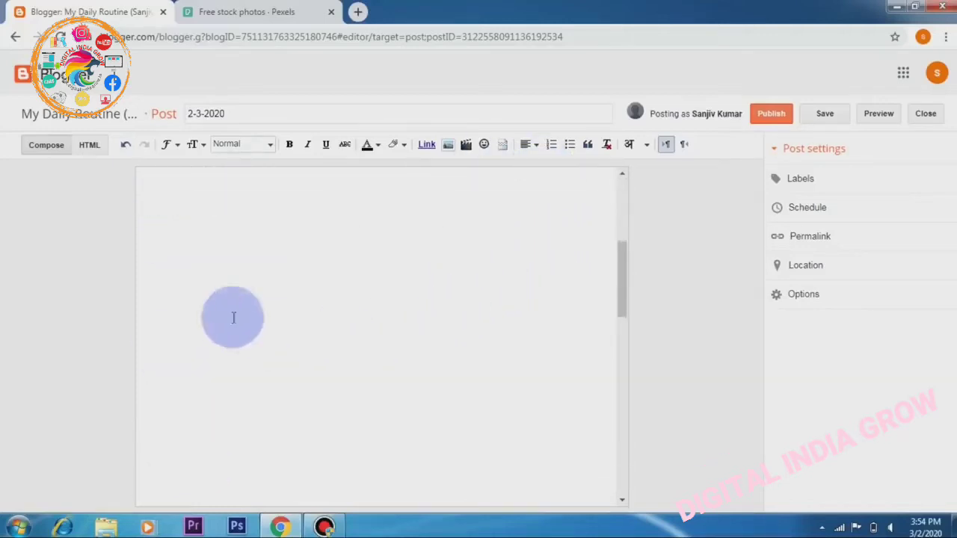
pyautogui.scroll(2, 280, 355)
pyautogui.scroll(2, 281, 355)
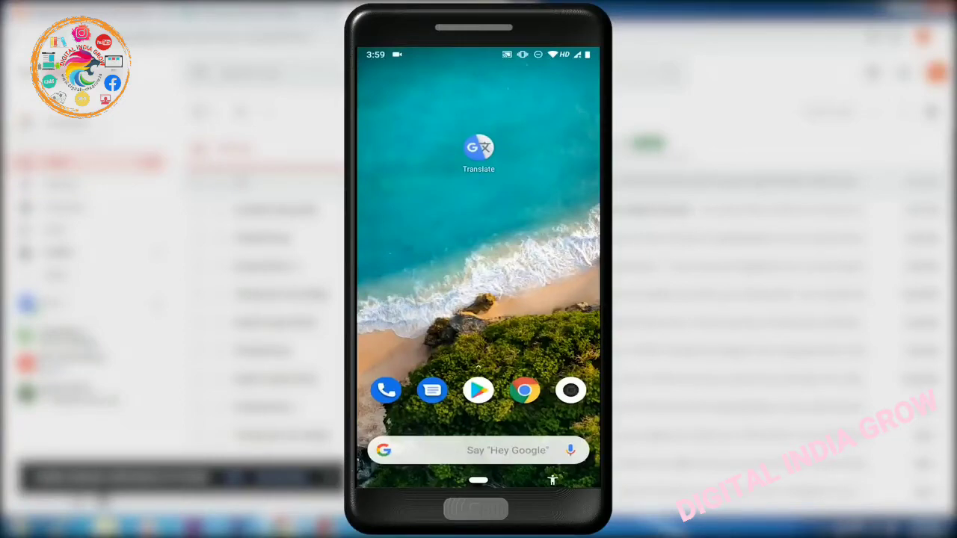
# Open Google Translate on the phone and look through the available source languages for the Hindi-to-English translation.
pyautogui.click(479, 148)
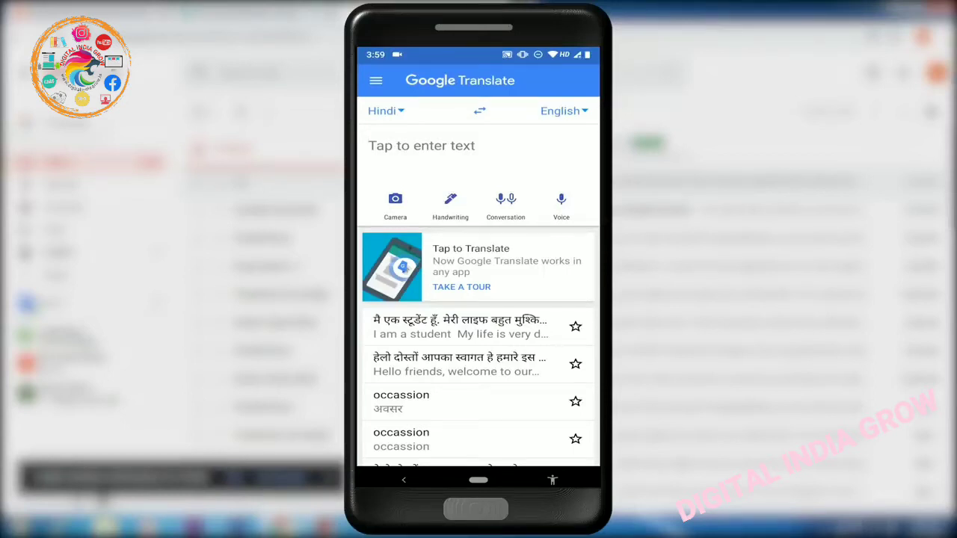
pyautogui.click(386, 111)
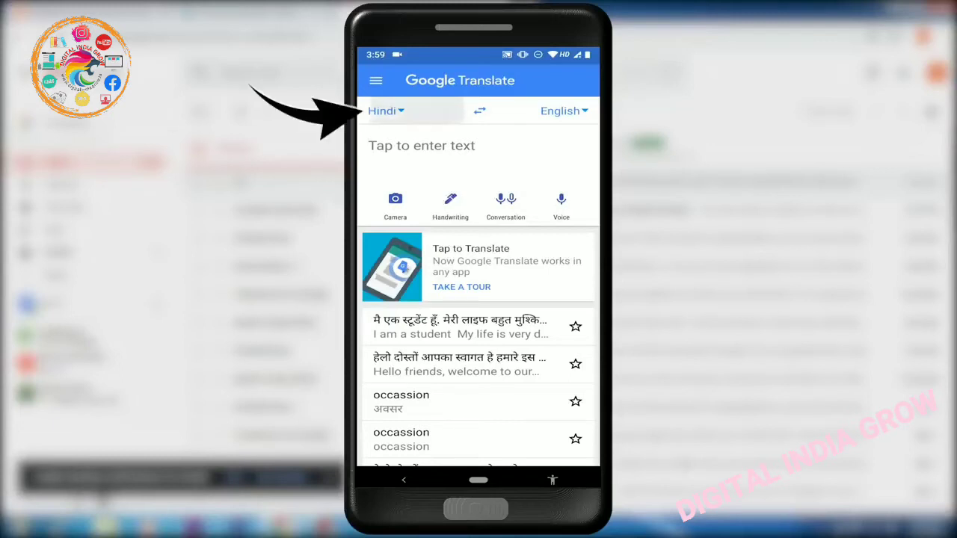
pyautogui.scroll(-3, 479, 281)
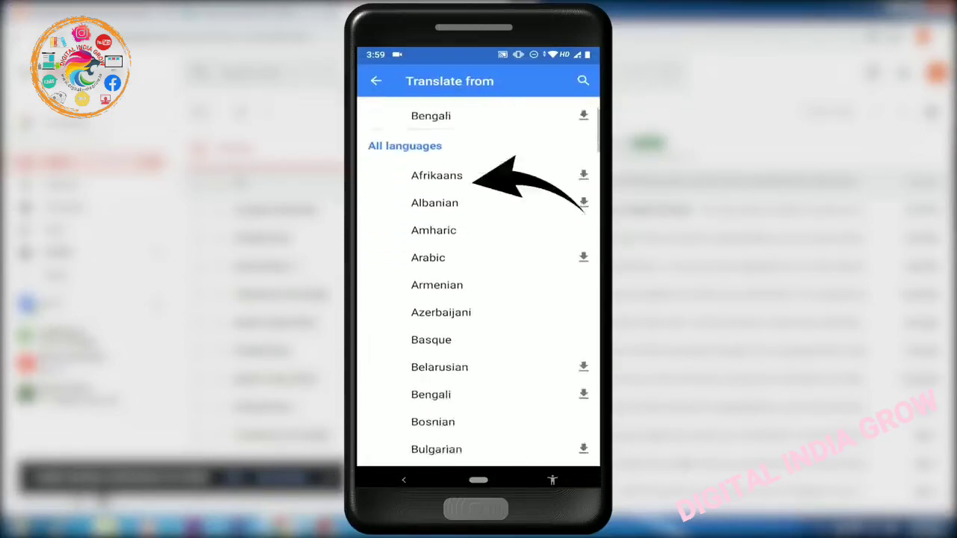
pyautogui.scroll(-5, 478, 281)
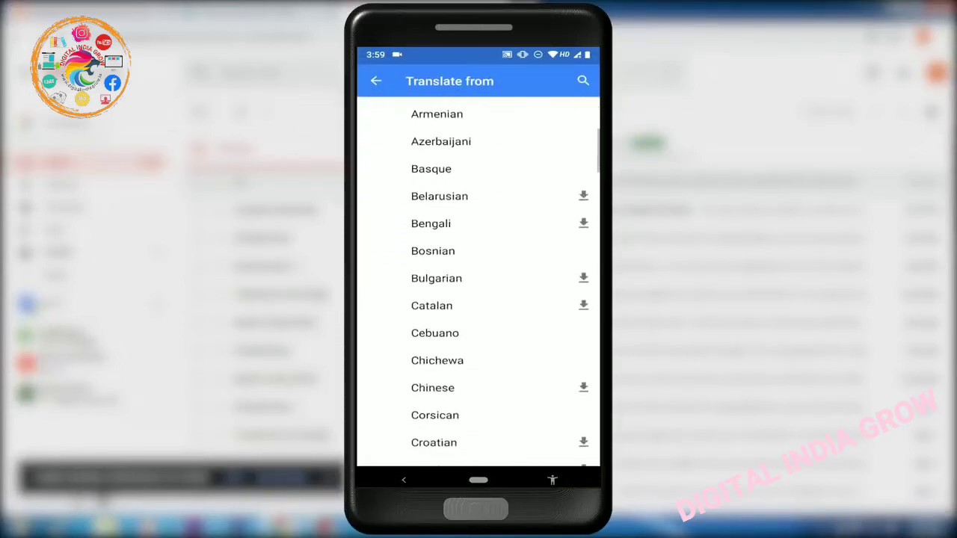
pyautogui.scroll(-5, 478, 281)
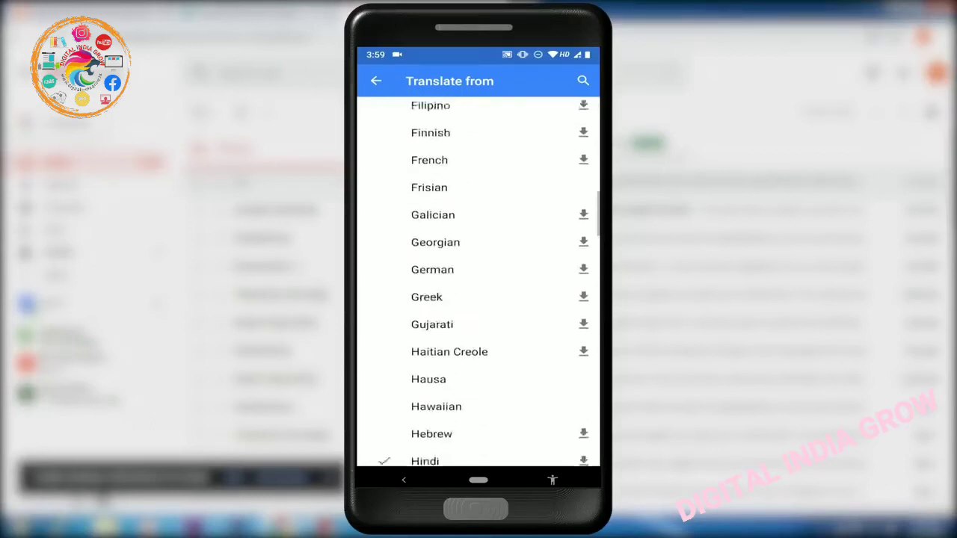
pyautogui.scroll(-5, 479, 281)
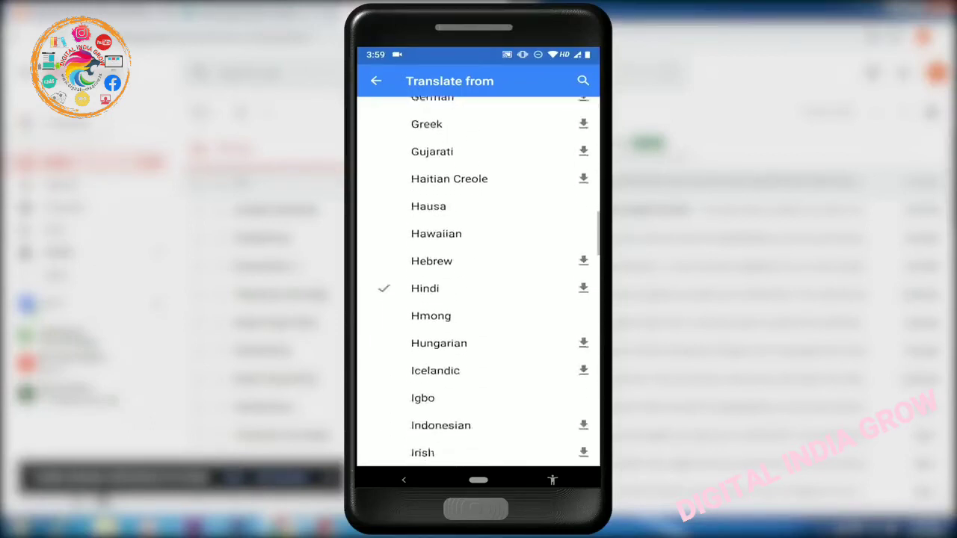
pyautogui.scroll(-5, 478, 281)
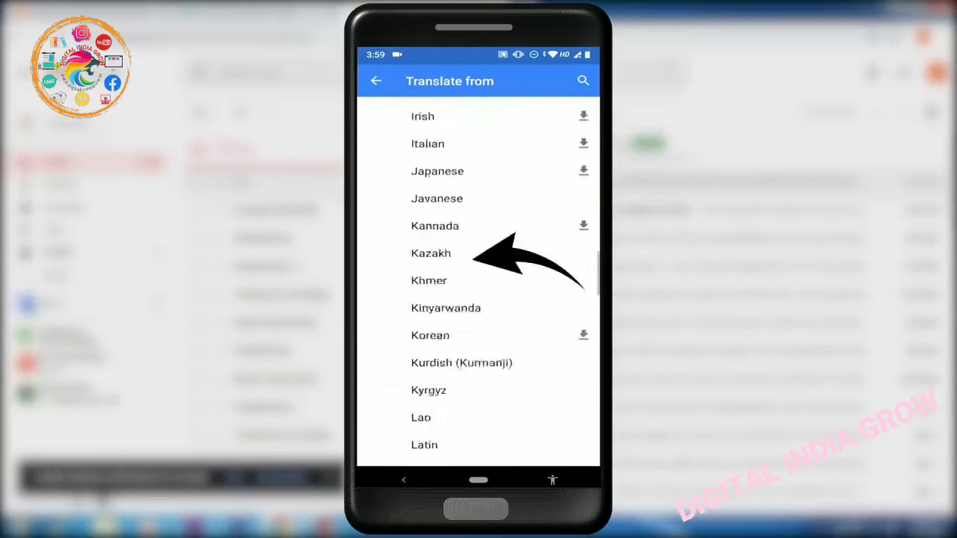
pyautogui.scroll(-3, 479, 281)
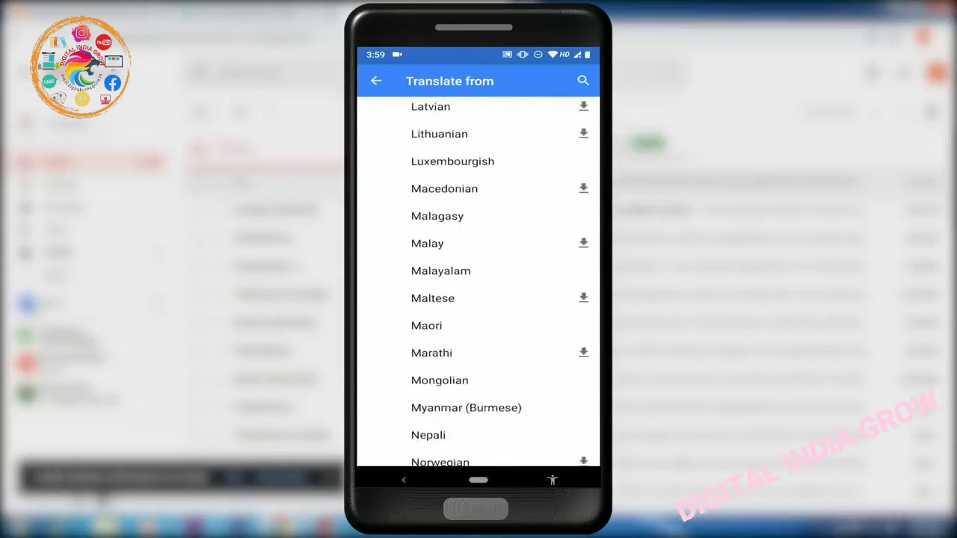
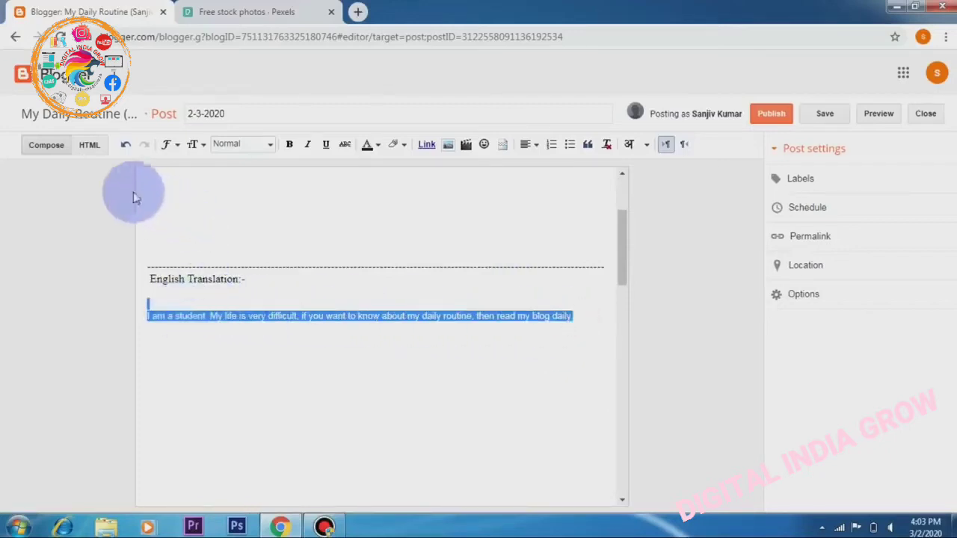
# Make the English paragraph beginning "I am a student" bold and set its font size to Large.
pyautogui.click(289, 145)
pyautogui.click(270, 145)
pyautogui.click(263, 212)
pyautogui.click(197, 145)
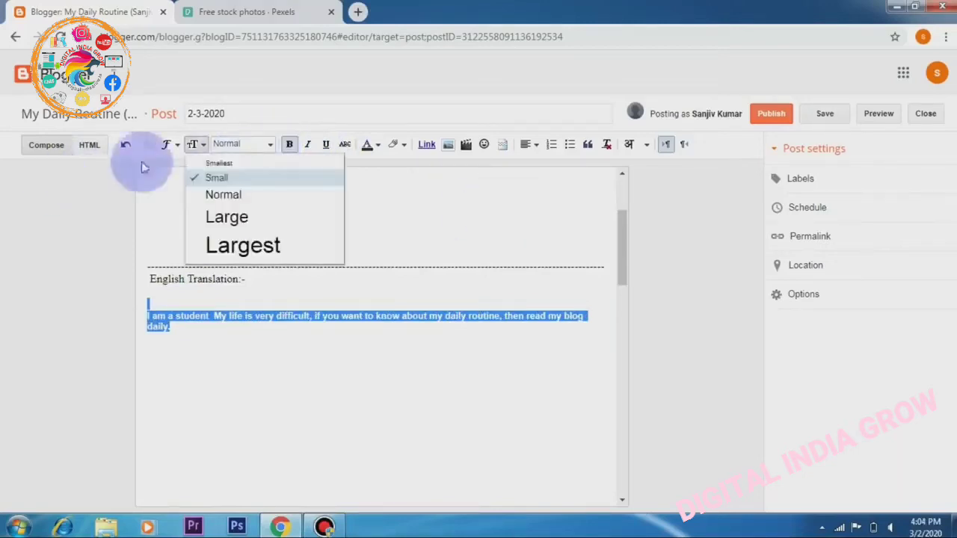
pyautogui.click(241, 196)
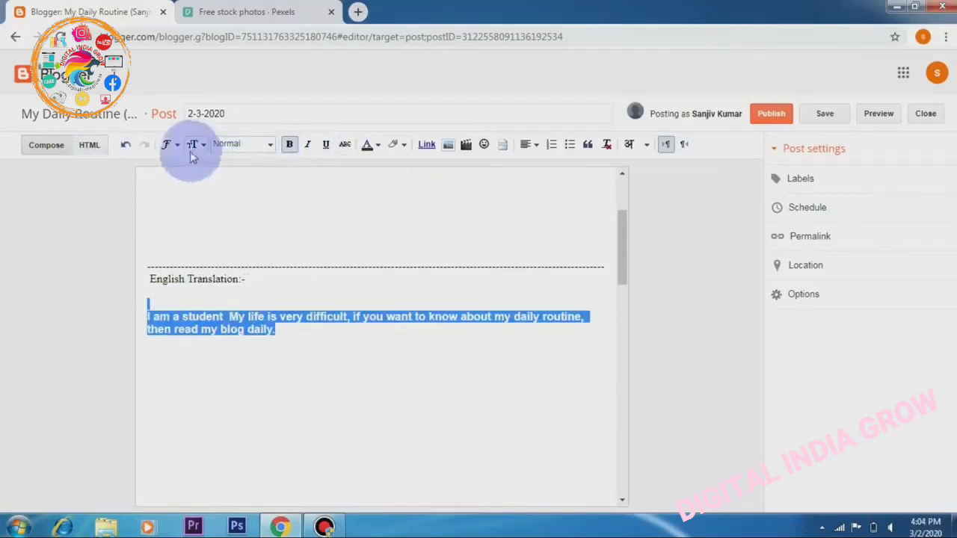
pyautogui.click(192, 144)
pyautogui.click(232, 214)
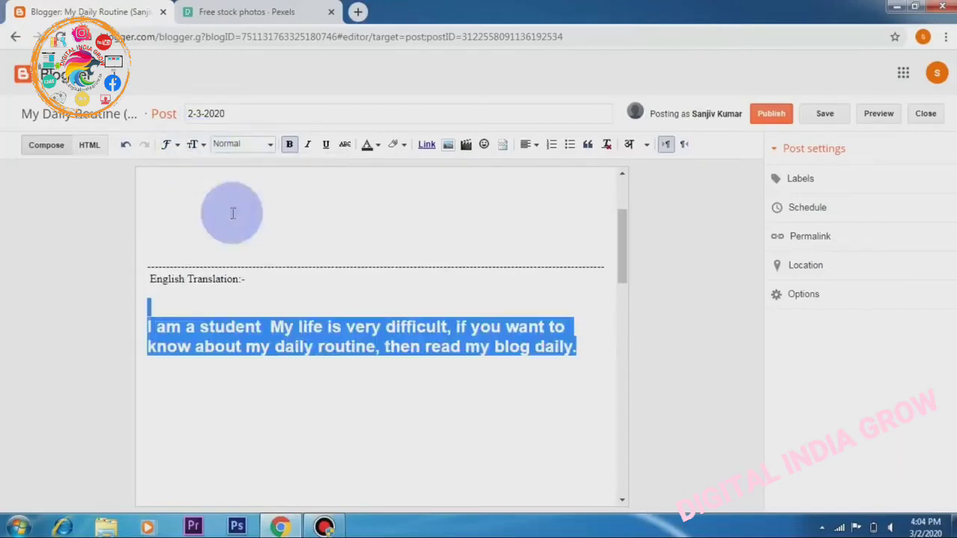
pyautogui.click(294, 328)
pyautogui.click(278, 291)
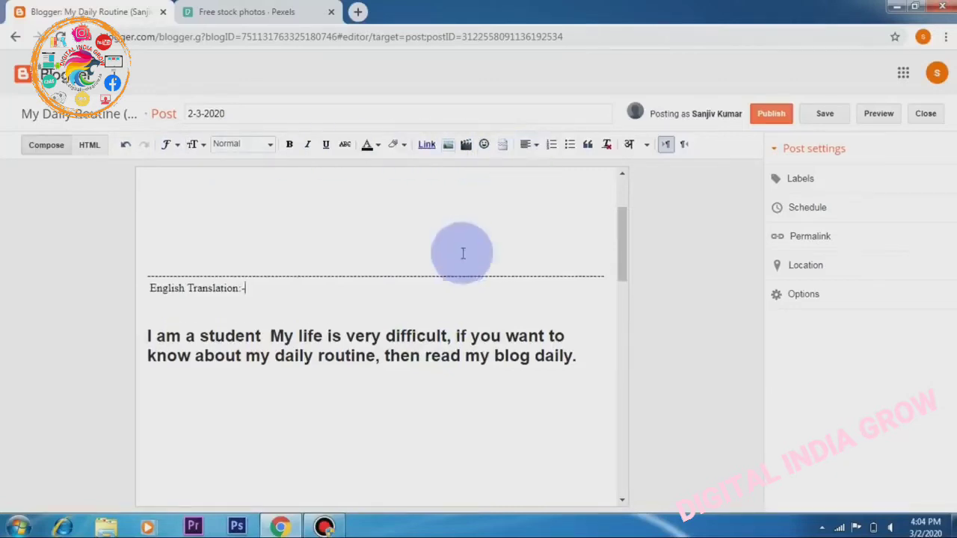
pyautogui.scroll(2, 456, 261)
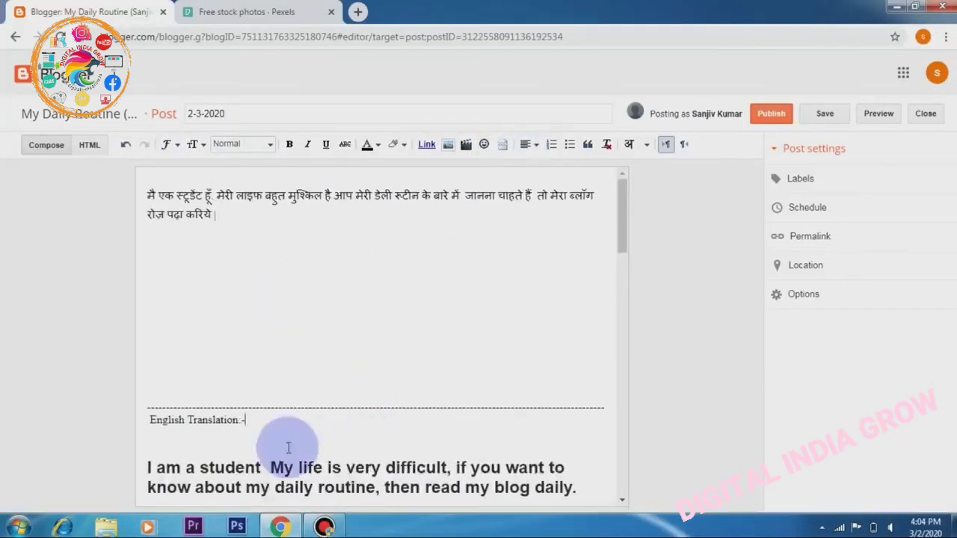
pyautogui.scroll(-3, 292, 452)
pyautogui.scroll(3, 299, 456)
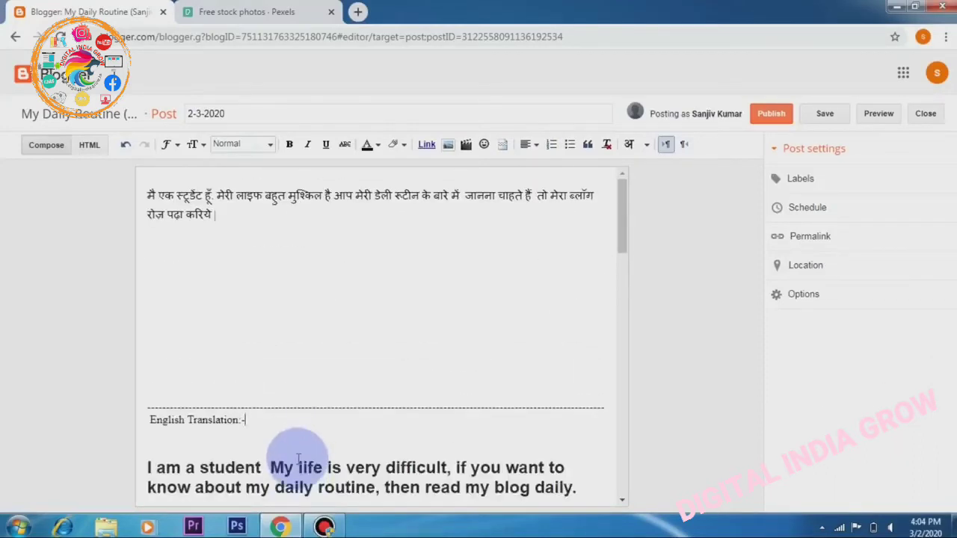
pyautogui.scroll(-3, 298, 456)
pyautogui.scroll(3, 298, 456)
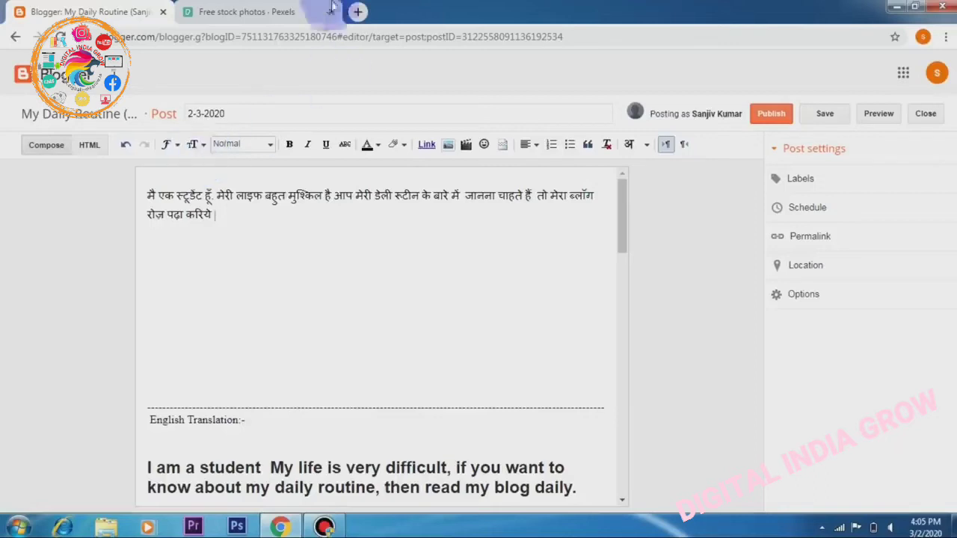
# Switch to the Pexels site and search its free photos for "student".
pyautogui.click(247, 11)
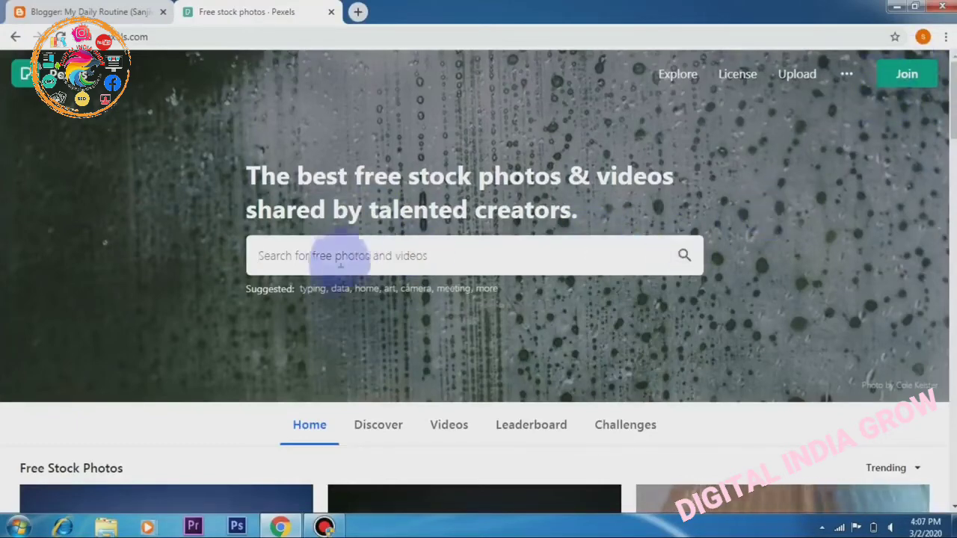
pyautogui.click(288, 255)
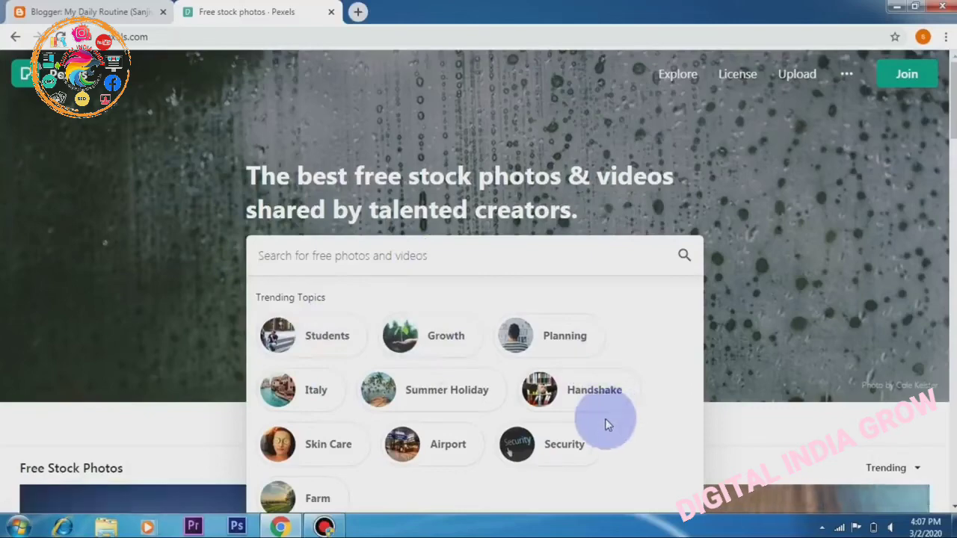
pyautogui.scroll(-4, 546, 486)
pyautogui.scroll(4, 546, 487)
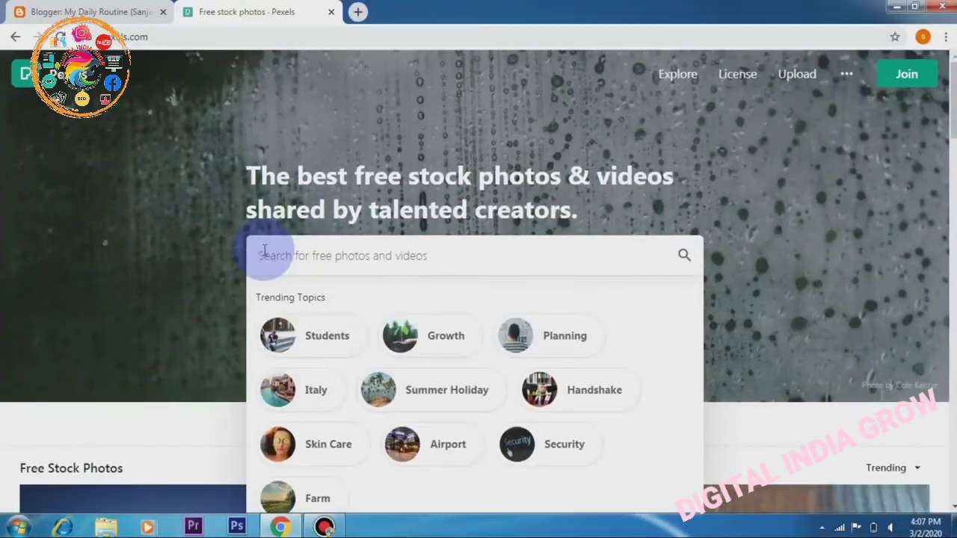
pyautogui.write('student')
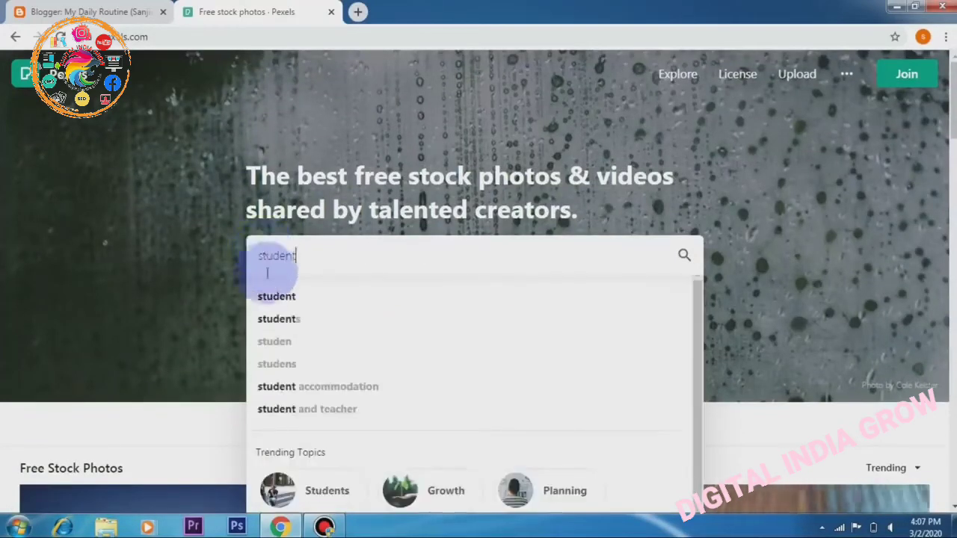
pyautogui.click(277, 299)
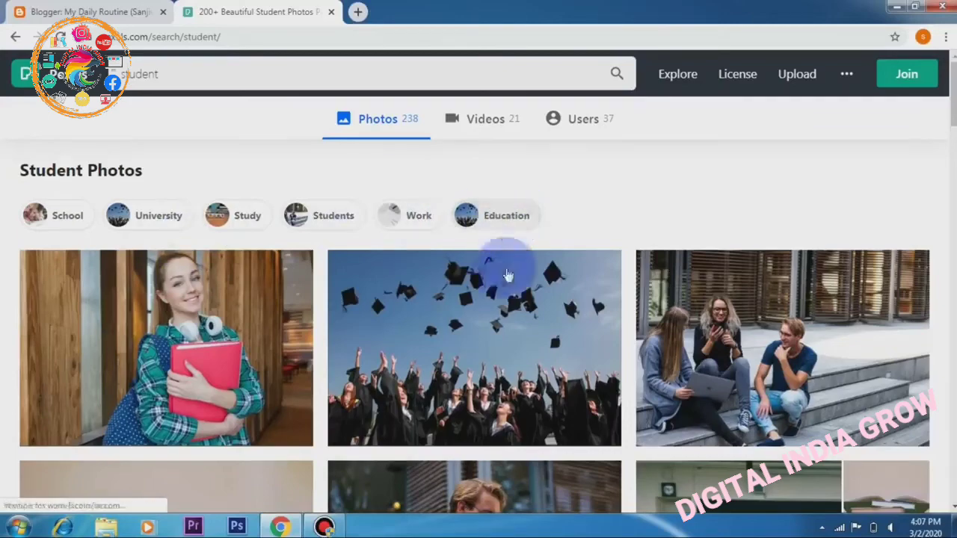
# Look through the student photos for a picture that suits the blog post.
pyautogui.scroll(-1, 391, 318)
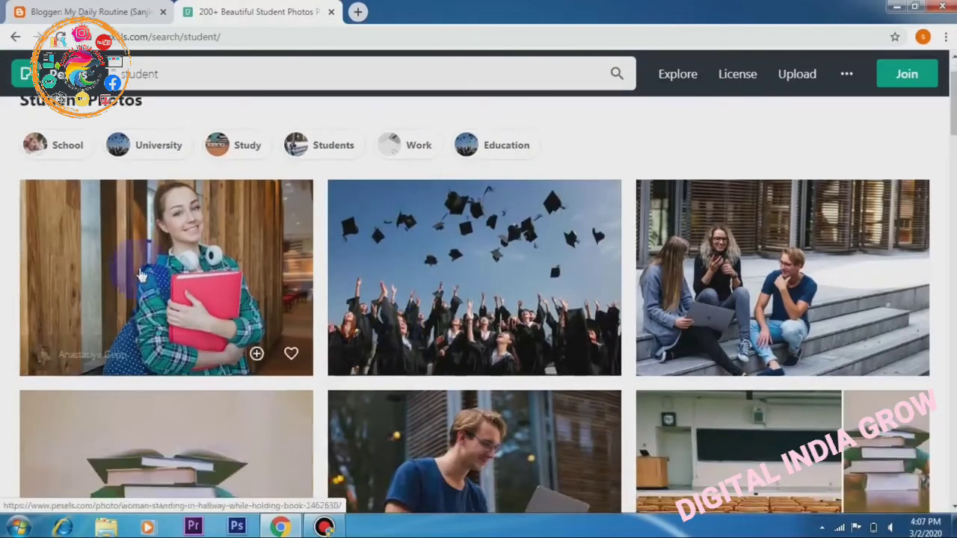
pyautogui.scroll(-2, 617, 311)
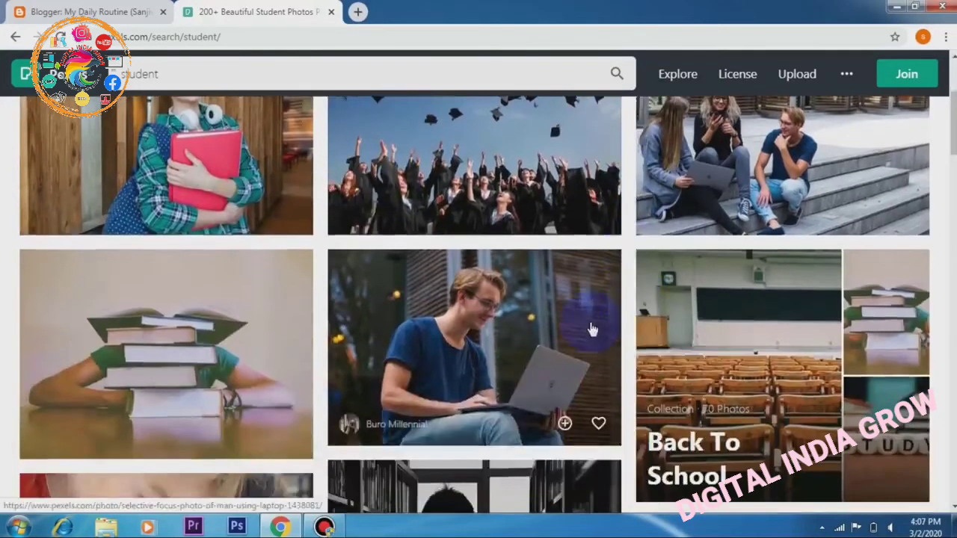
pyautogui.scroll(-3, 591, 329)
pyautogui.scroll(-2, 591, 329)
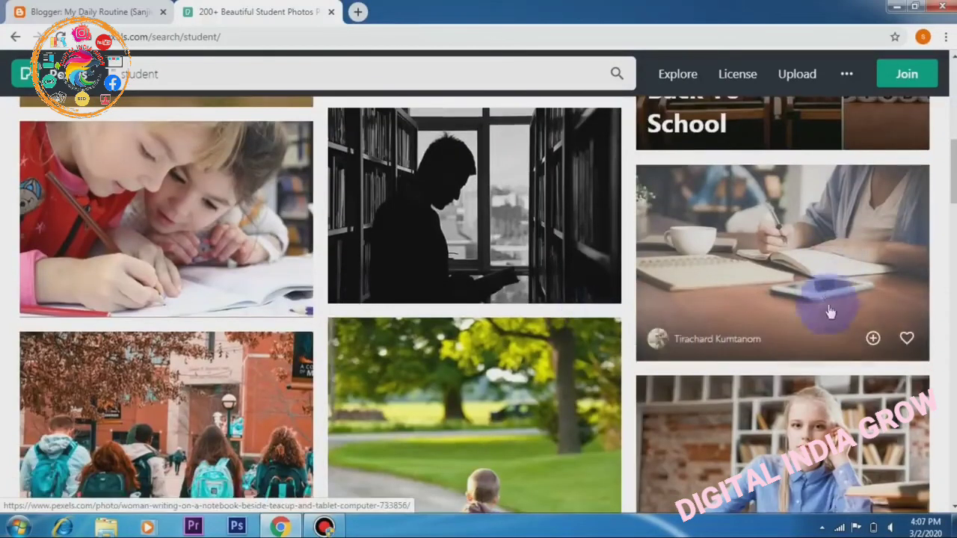
pyautogui.scroll(-3, 840, 274)
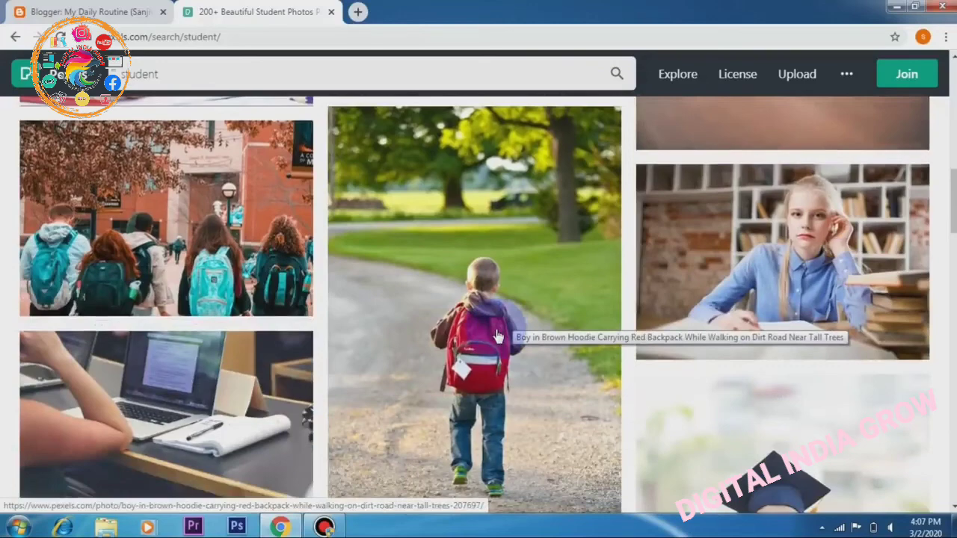
pyautogui.scroll(-4, 498, 337)
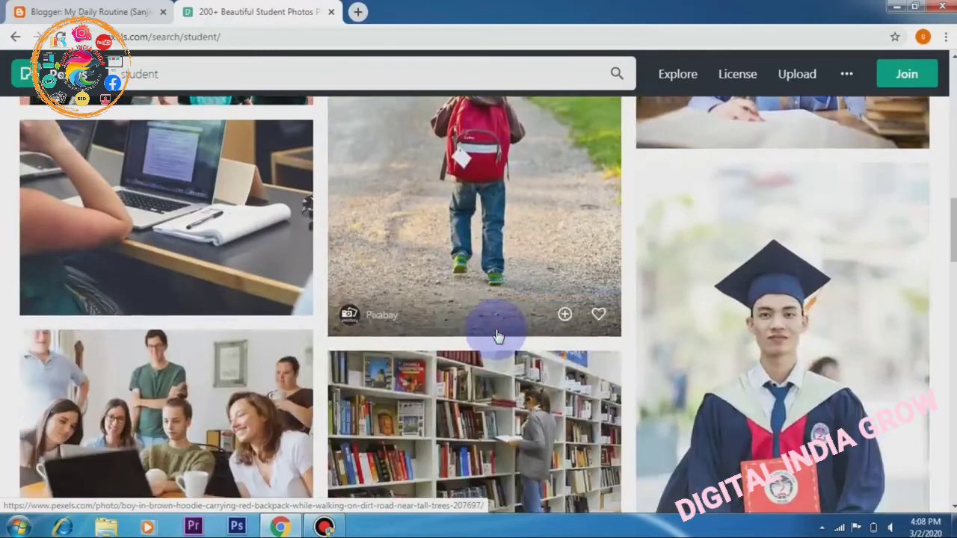
pyautogui.scroll(-1, 498, 338)
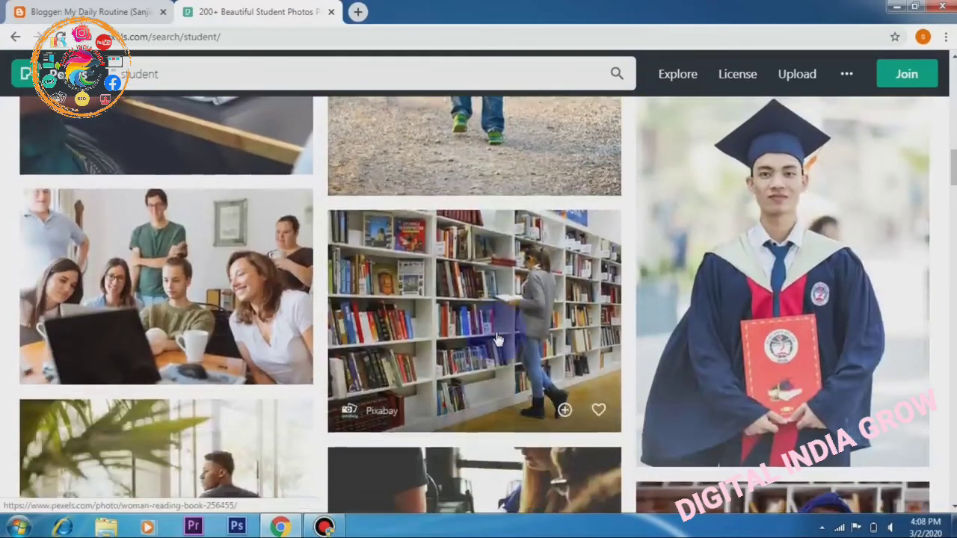
pyautogui.scroll(8, 498, 338)
pyautogui.scroll(-20, 498, 338)
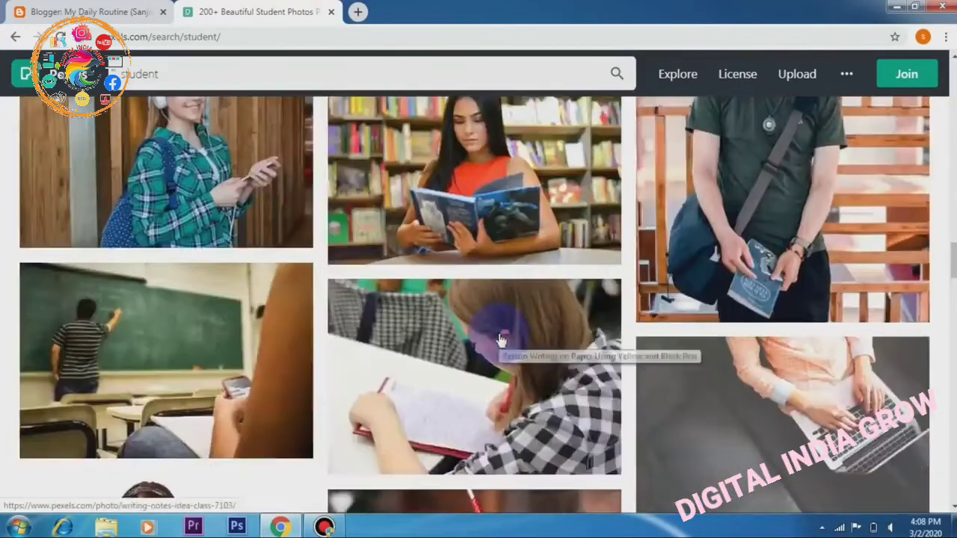
pyautogui.scroll(-12, 501, 341)
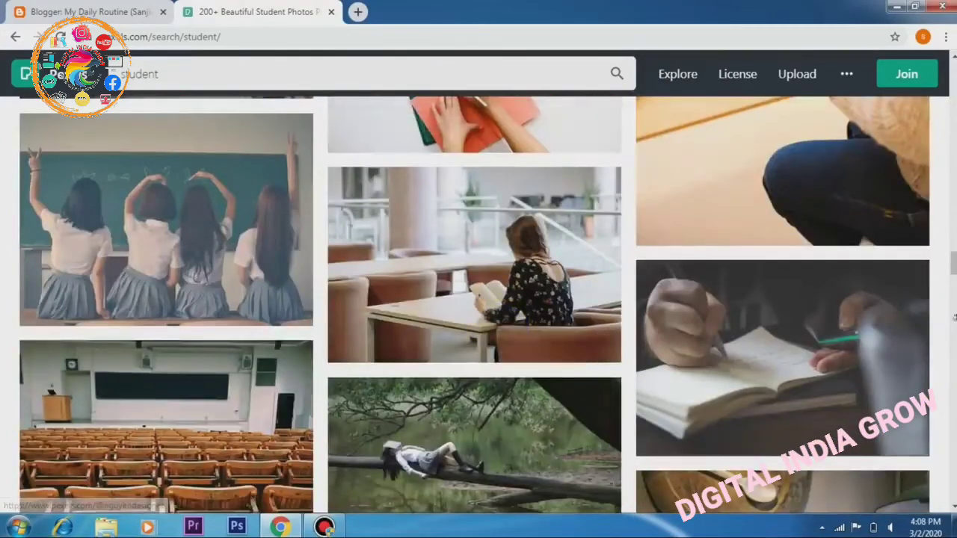
pyautogui.scroll(-20, 474, 305)
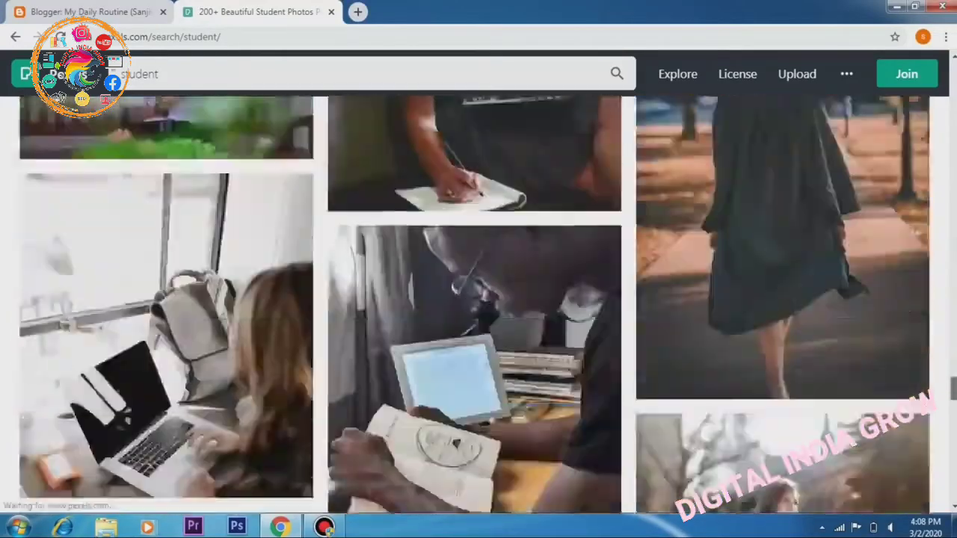
pyautogui.scroll(-8, 474, 305)
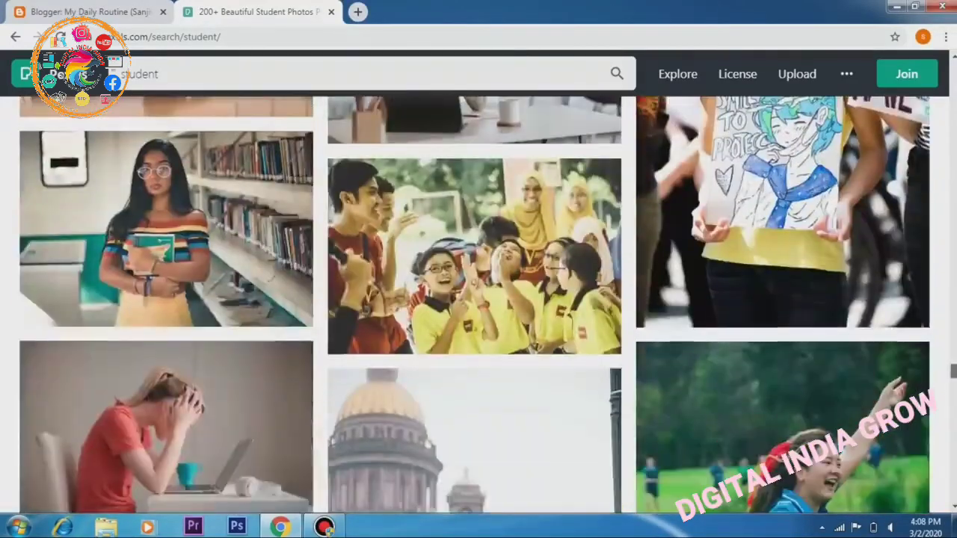
pyautogui.scroll(20, 474, 305)
pyautogui.scroll(12, 954, 229)
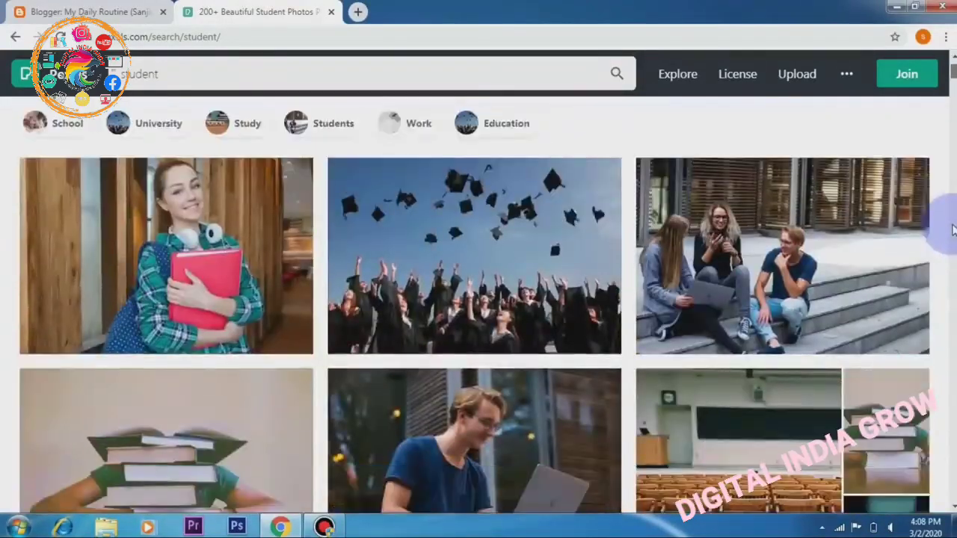
# Open the photo of the blonde girl in a blue shirt sitting at a table beside a stack of books.
pyautogui.scroll(-1, 954, 224)
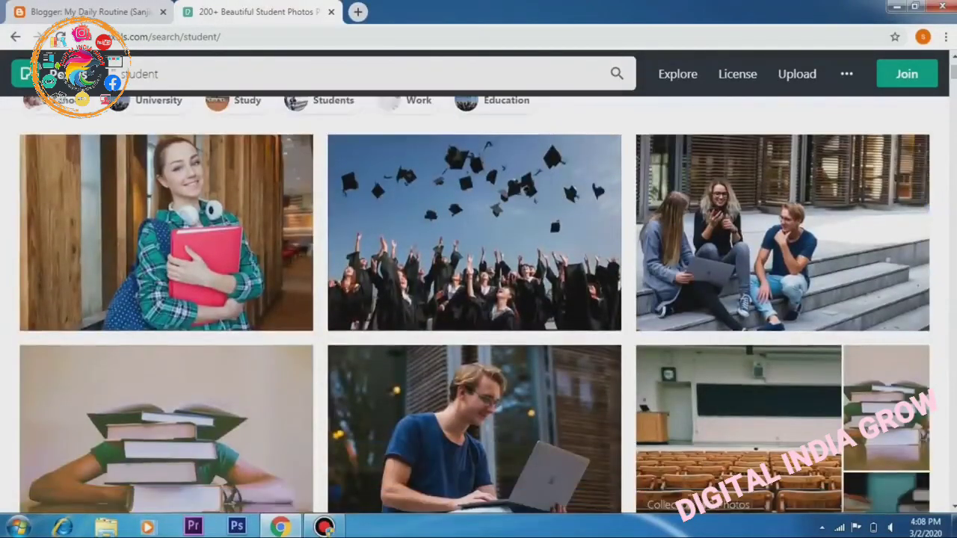
pyautogui.scroll(-7, 474, 307)
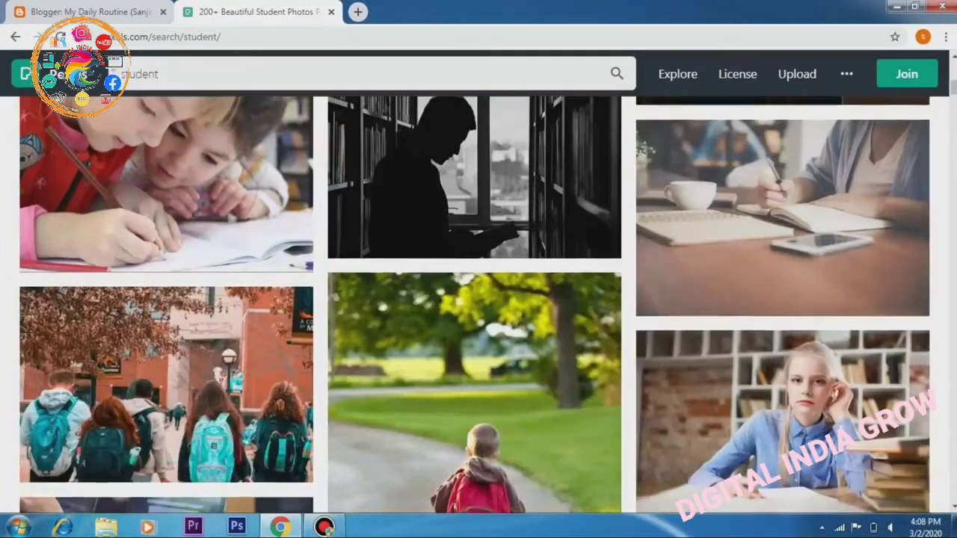
pyautogui.scroll(-3, 761, 308)
pyautogui.click(761, 308)
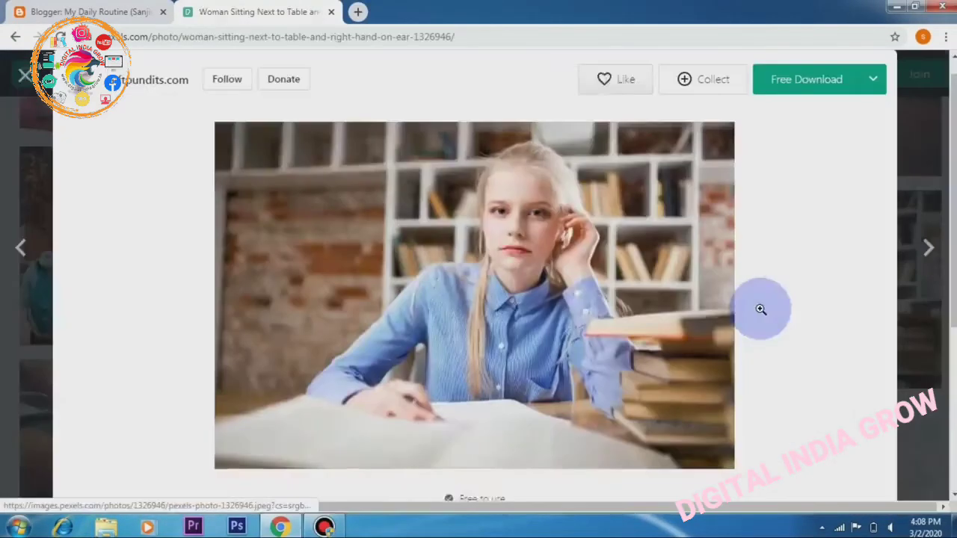
# Download the photo of the blonde girl in a blue shirt and return to the student photo results.
pyautogui.click(803, 80)
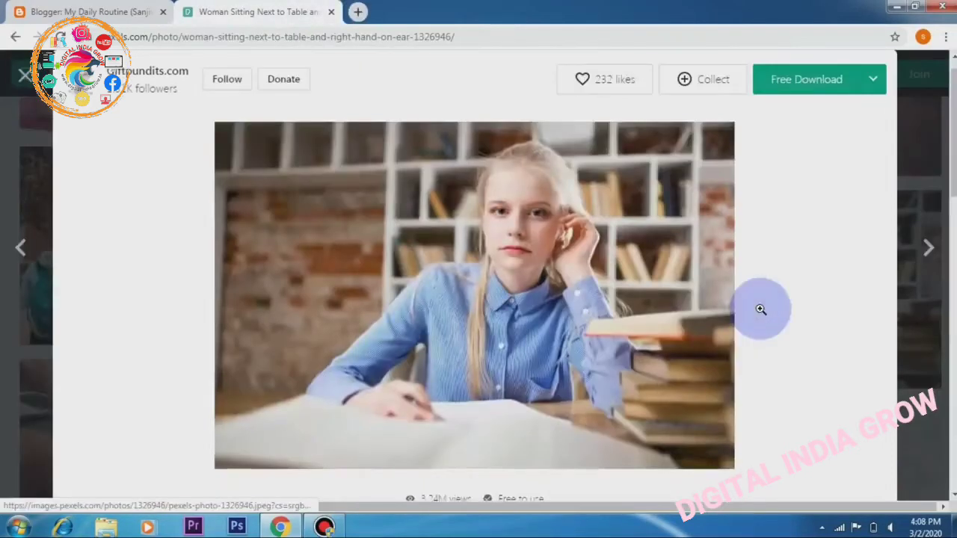
pyautogui.click(802, 79)
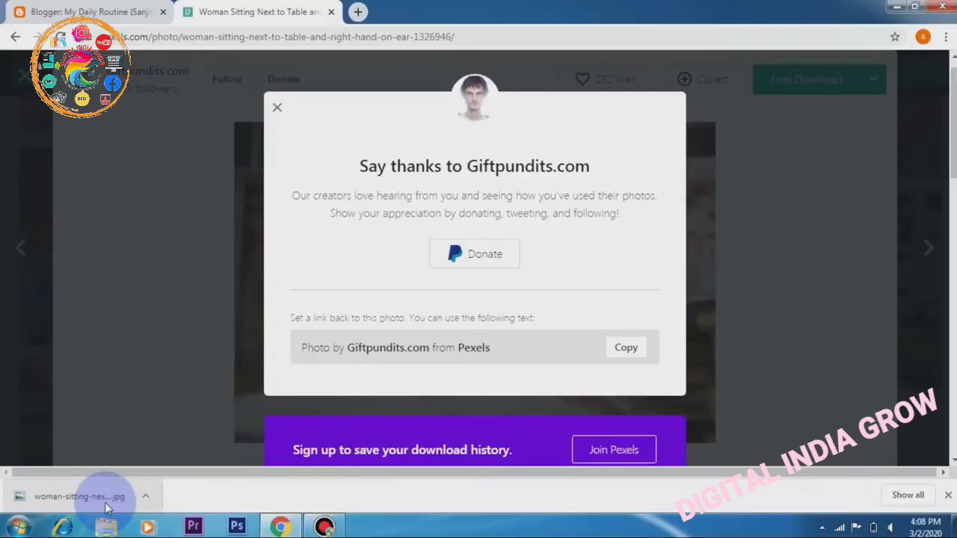
pyautogui.click(276, 111)
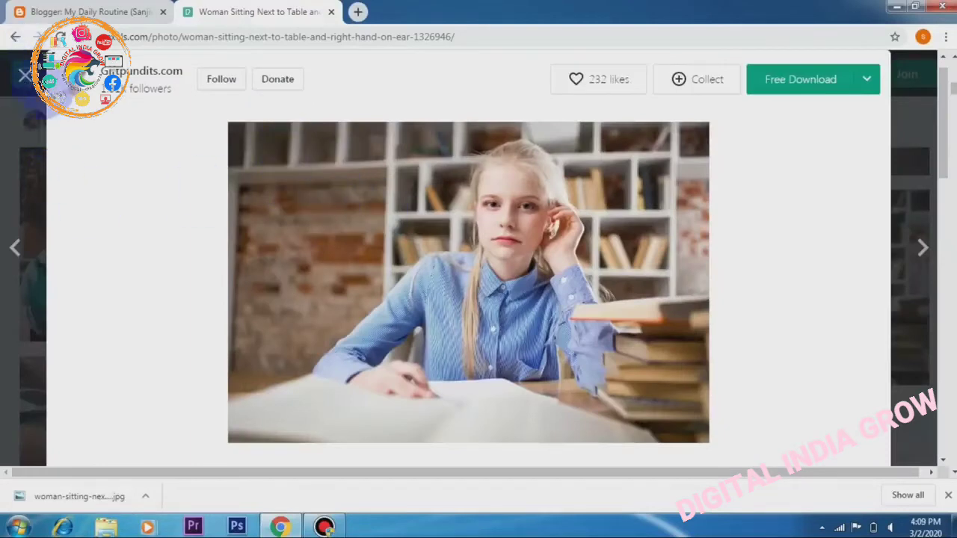
pyautogui.click(29, 79)
# Download the photo of a person at a desk with a laptop and open notebook, and return to the results.
pyautogui.scroll(-3, 478, 329)
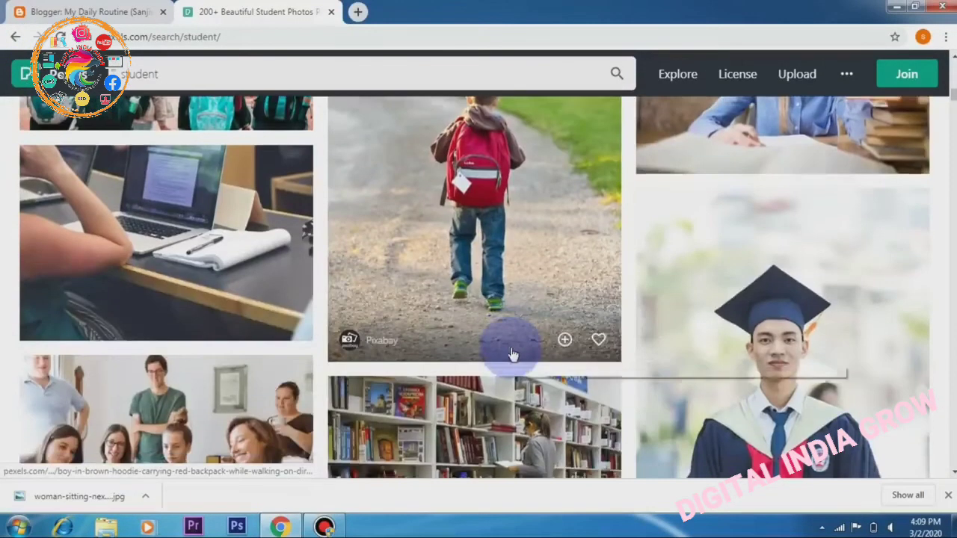
pyautogui.click(189, 271)
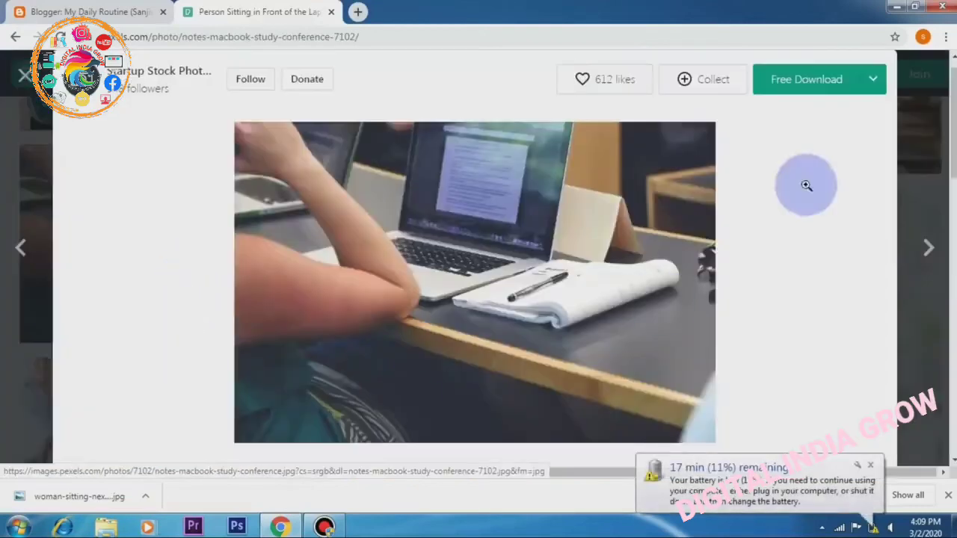
pyautogui.click(800, 81)
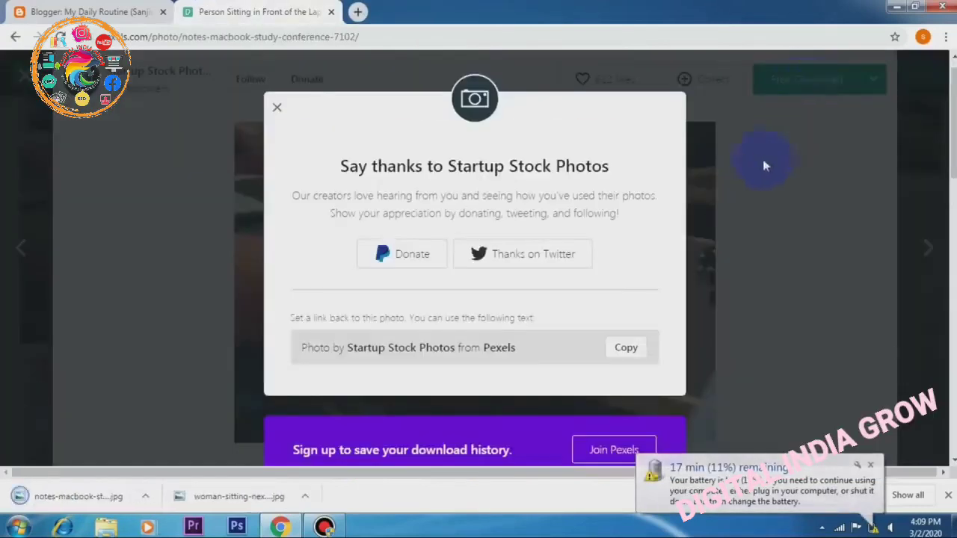
pyautogui.click(871, 466)
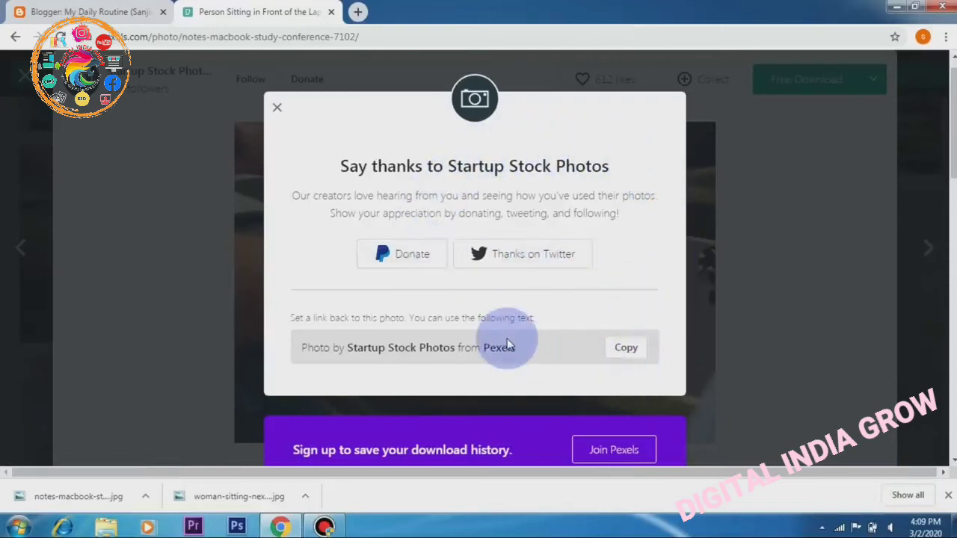
pyautogui.click(276, 109)
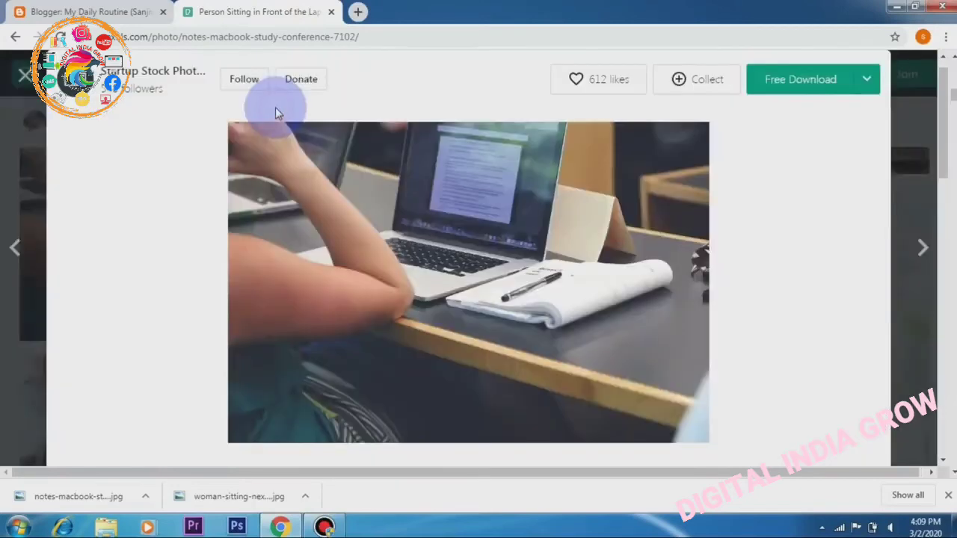
pyautogui.click(25, 79)
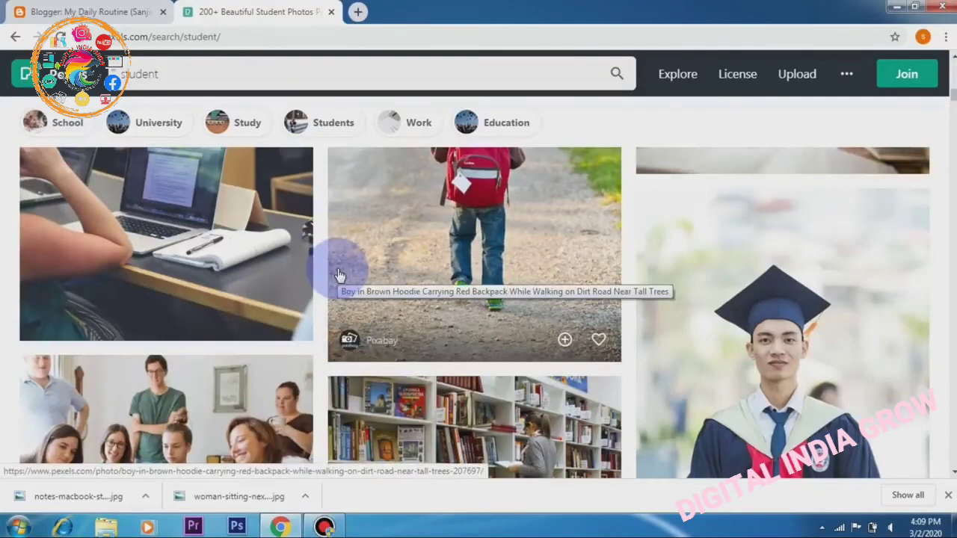
# Go to the Pexels free videos section and search it for "student".
pyautogui.click(67, 78)
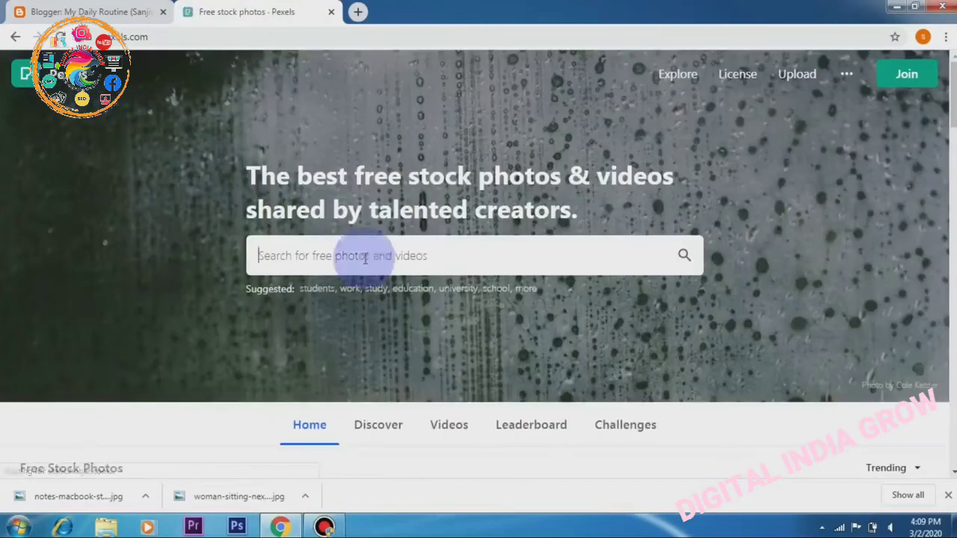
pyautogui.click(454, 435)
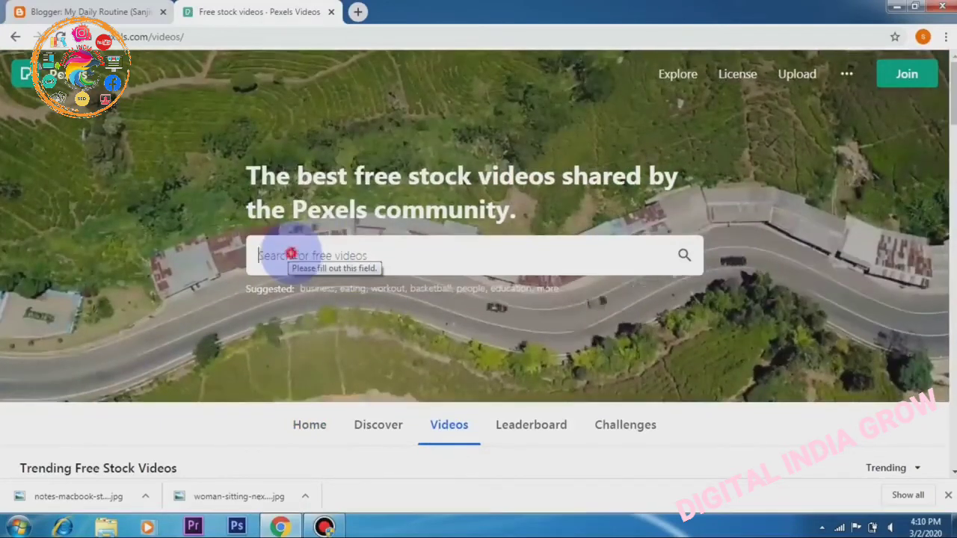
pyautogui.click(292, 254)
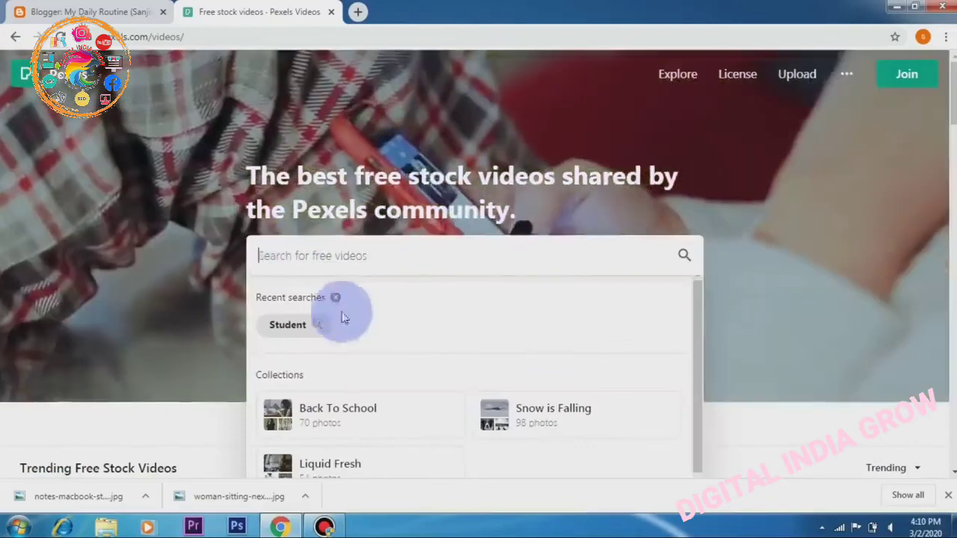
pyautogui.click(289, 325)
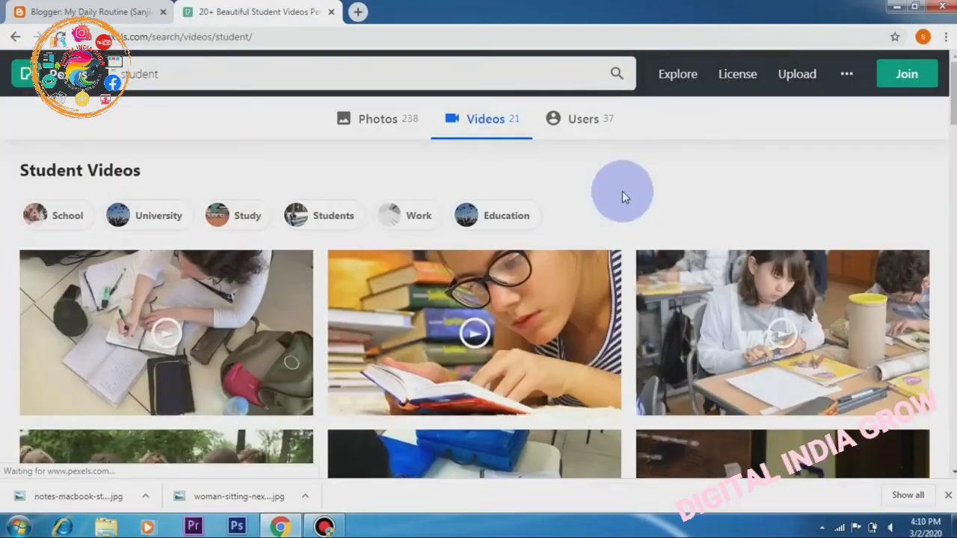
# Look through the student videos, download the one of a girl writing on her notebook, and return to the results.
pyautogui.scroll(-1, 181, 324)
pyautogui.scroll(-3, 181, 324)
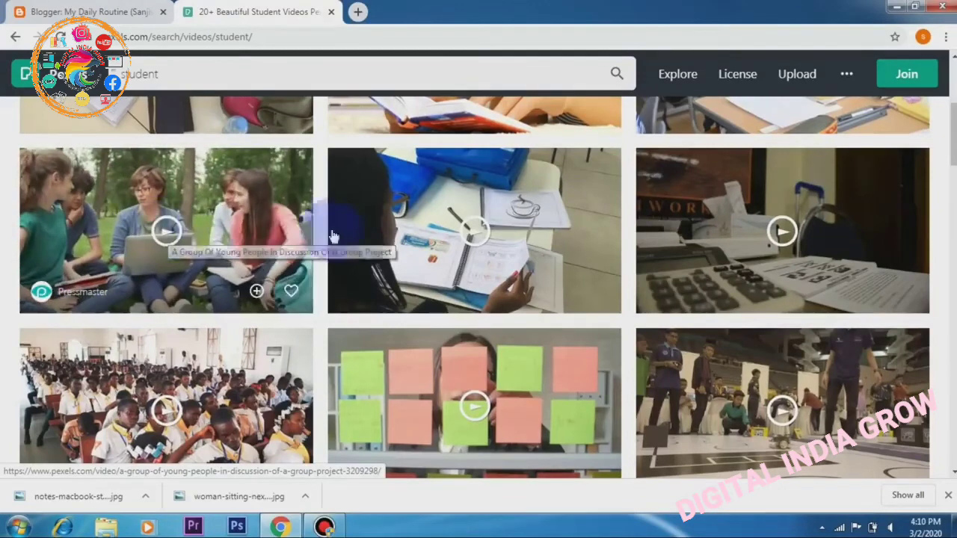
pyautogui.moveTo(378, 235)
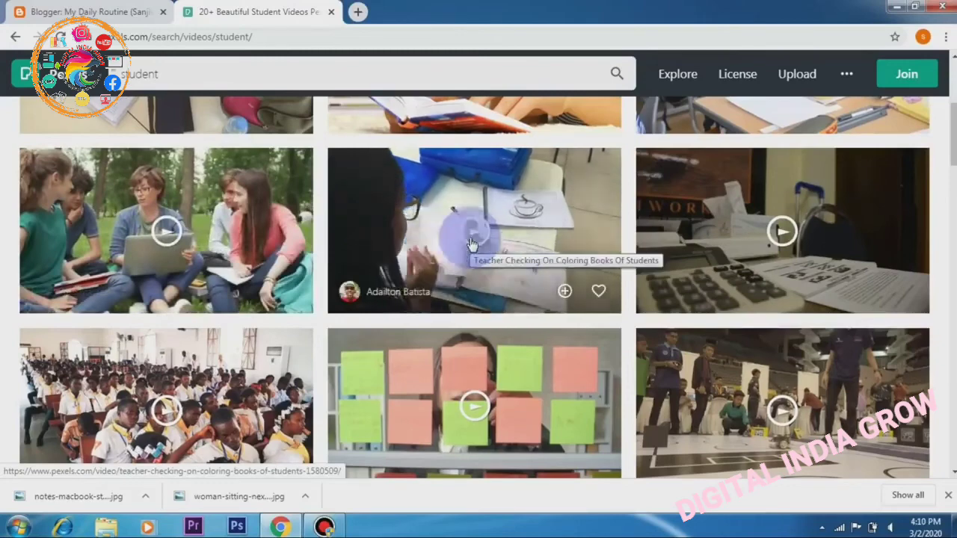
pyautogui.scroll(-5, 471, 243)
pyautogui.scroll(-10, 473, 243)
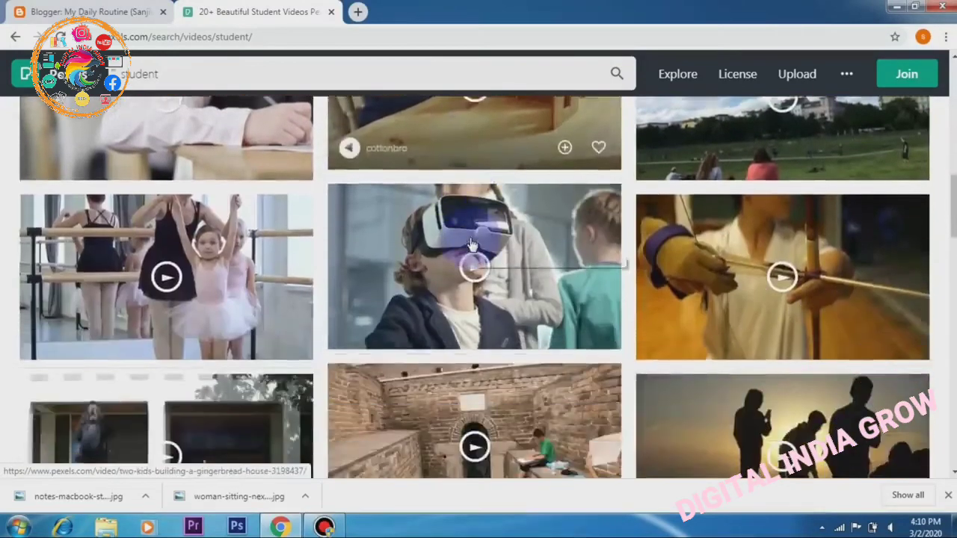
pyautogui.scroll(15, 494, 283)
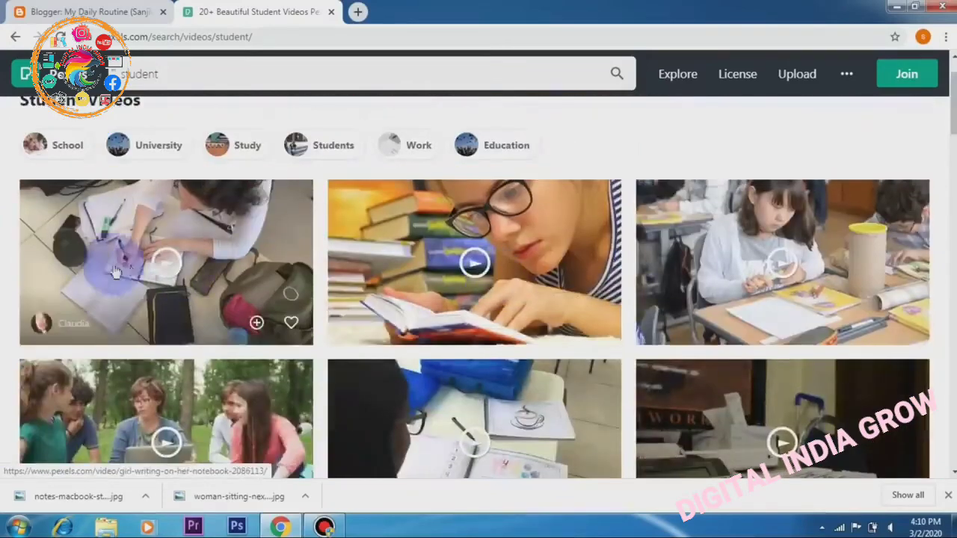
pyautogui.click(158, 267)
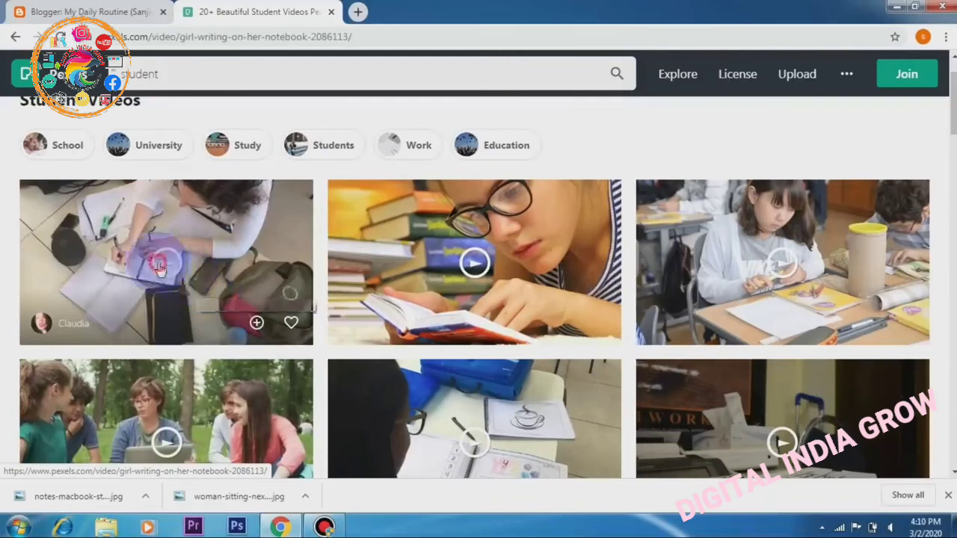
pyautogui.click(797, 82)
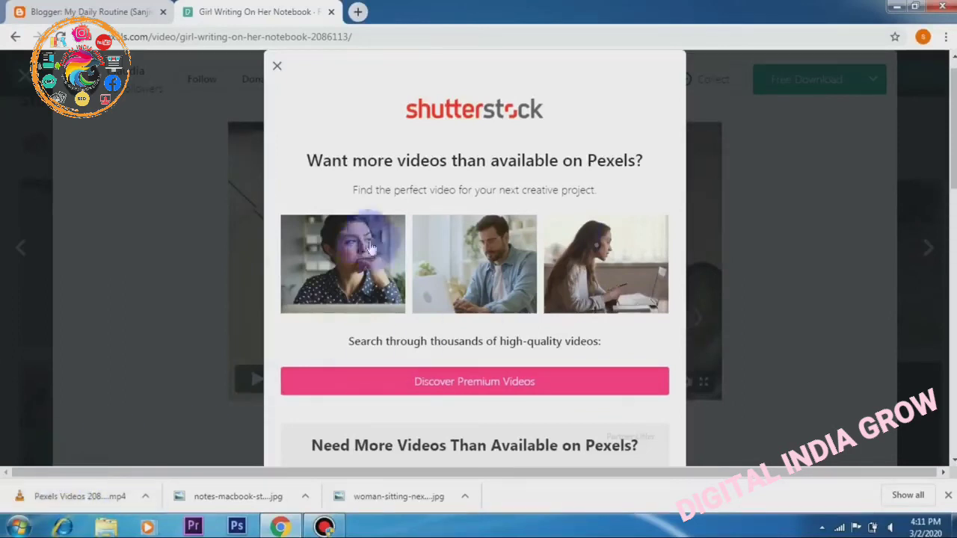
pyautogui.click(277, 66)
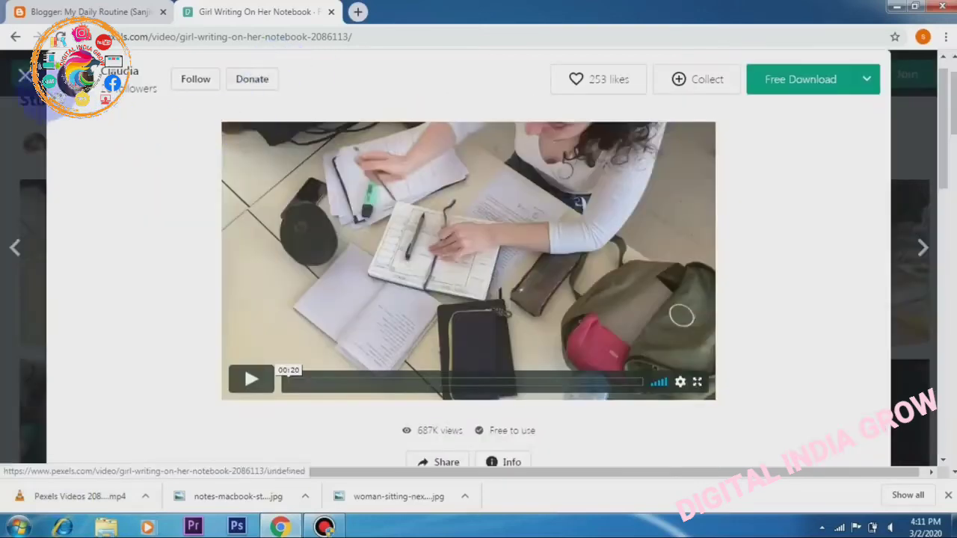
pyautogui.click(29, 82)
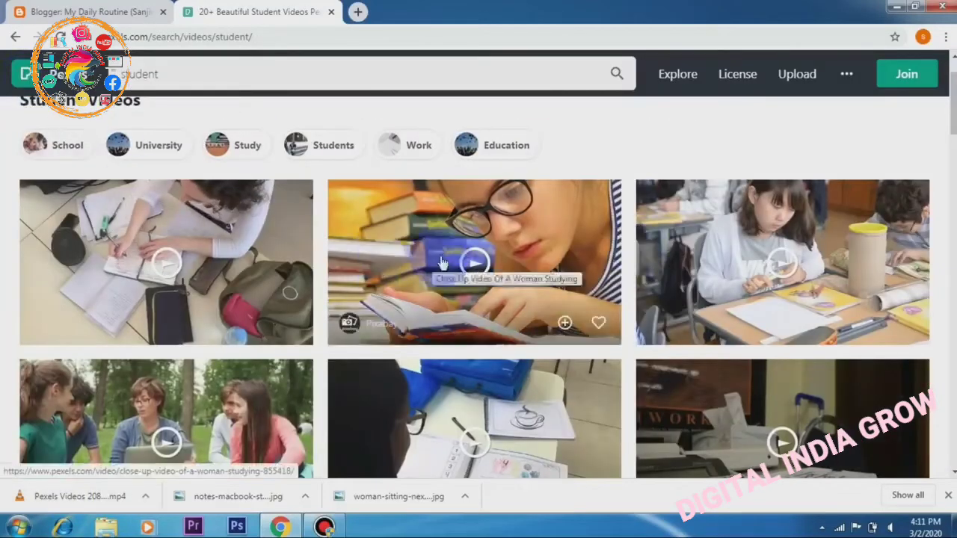
# Download the close-up video of a woman studying and switch back to the Blogger post.
pyautogui.click(477, 266)
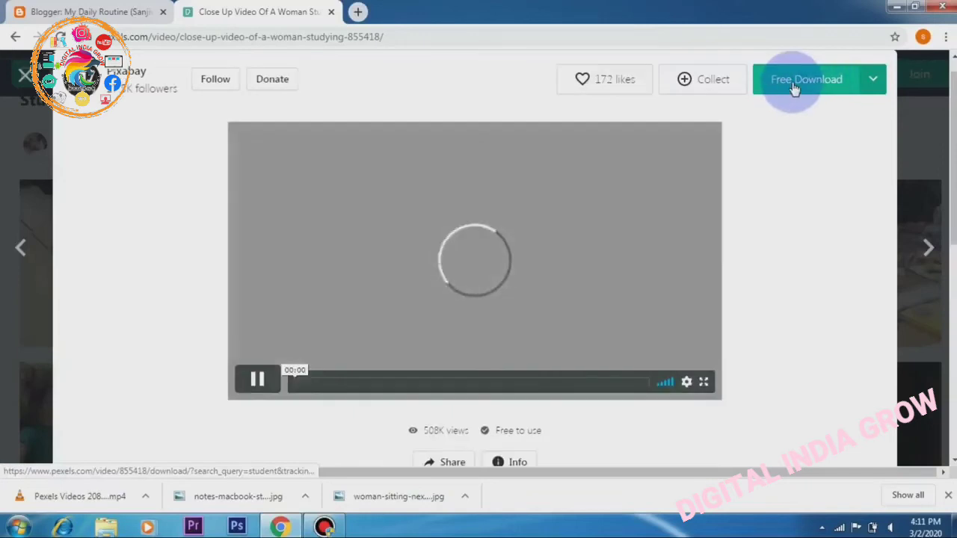
pyautogui.click(794, 84)
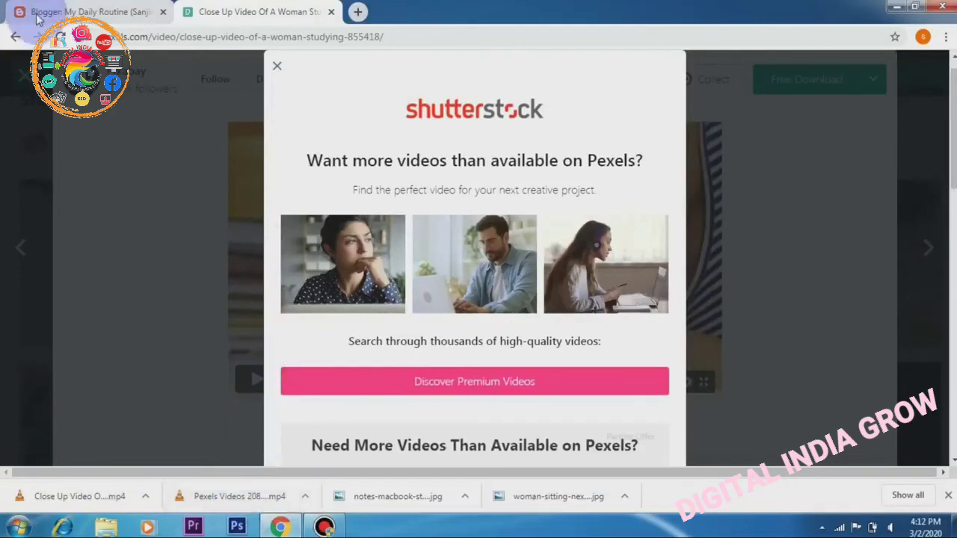
pyautogui.click(37, 18)
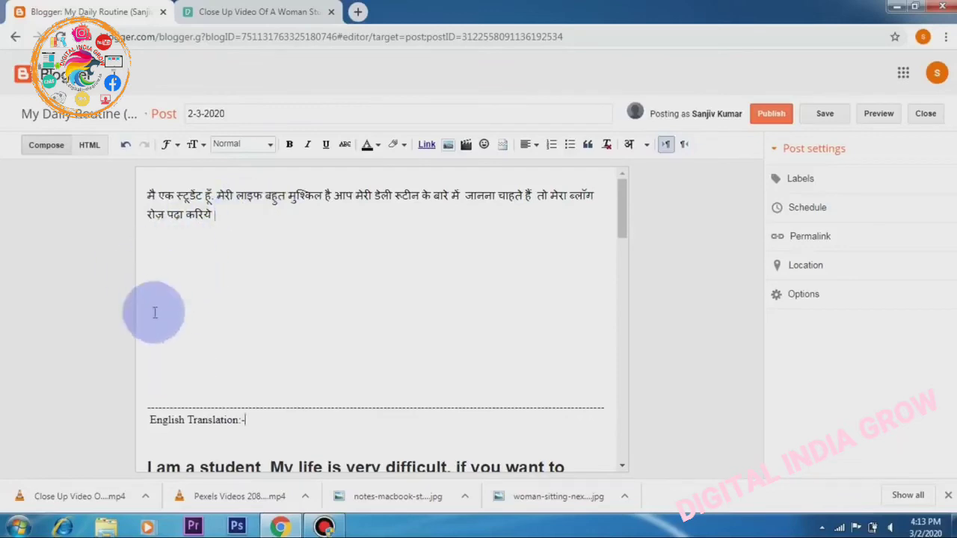
# Upload the downloaded laptop-and-notebook photo and insert it in the blank area between the Hindi paragraph and the English translation.
pyautogui.click(183, 272)
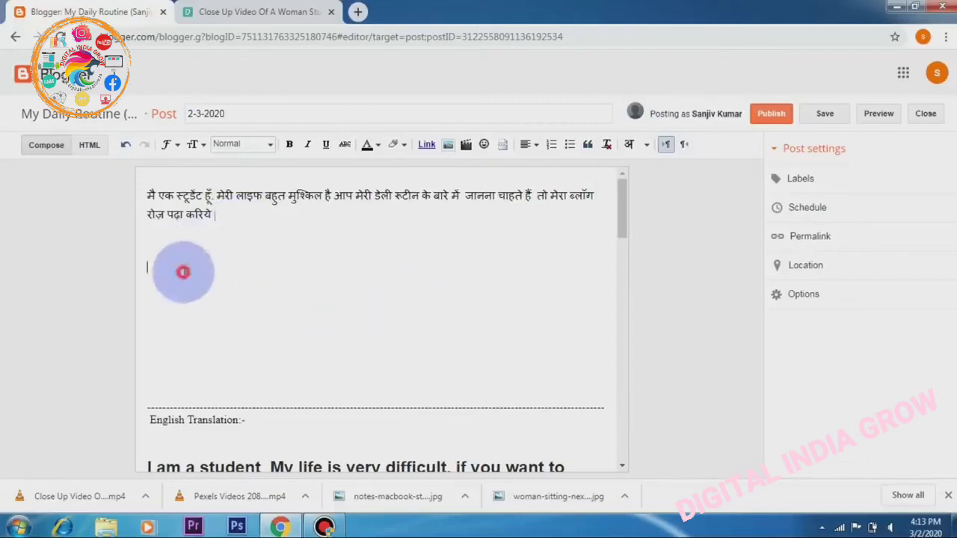
pyautogui.click(449, 316)
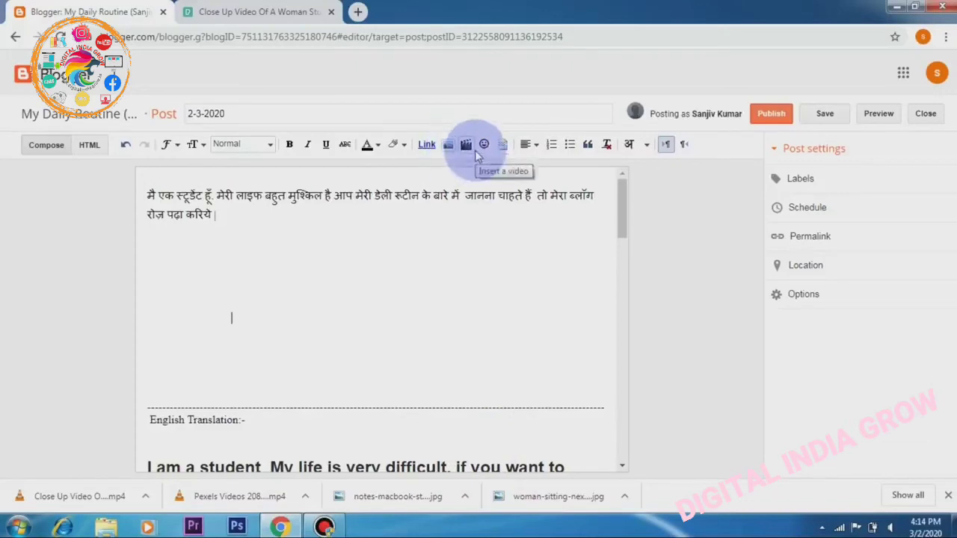
pyautogui.click(450, 149)
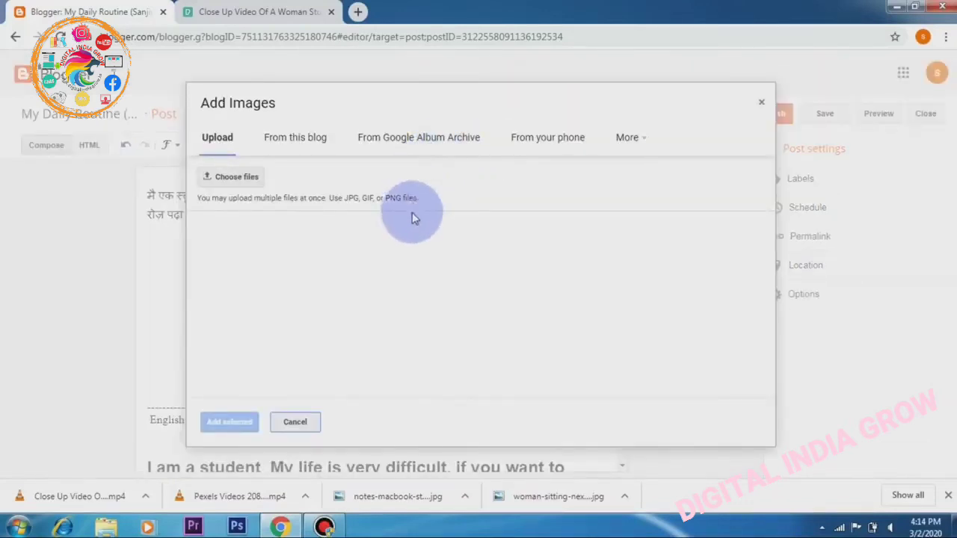
pyautogui.click(223, 184)
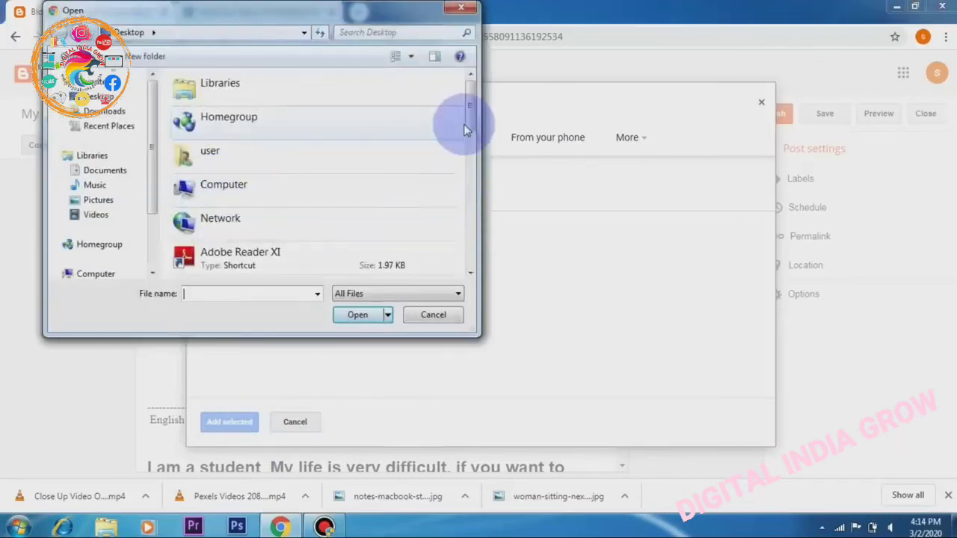
pyautogui.moveTo(474, 117); pyautogui.dragTo(465, 257)
pyautogui.doubleClick(320, 168)
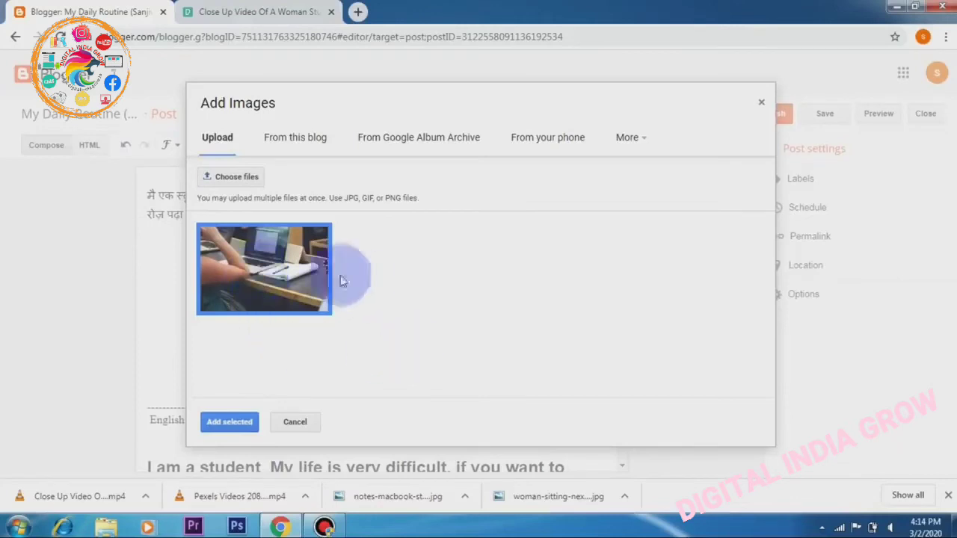
pyautogui.click(228, 422)
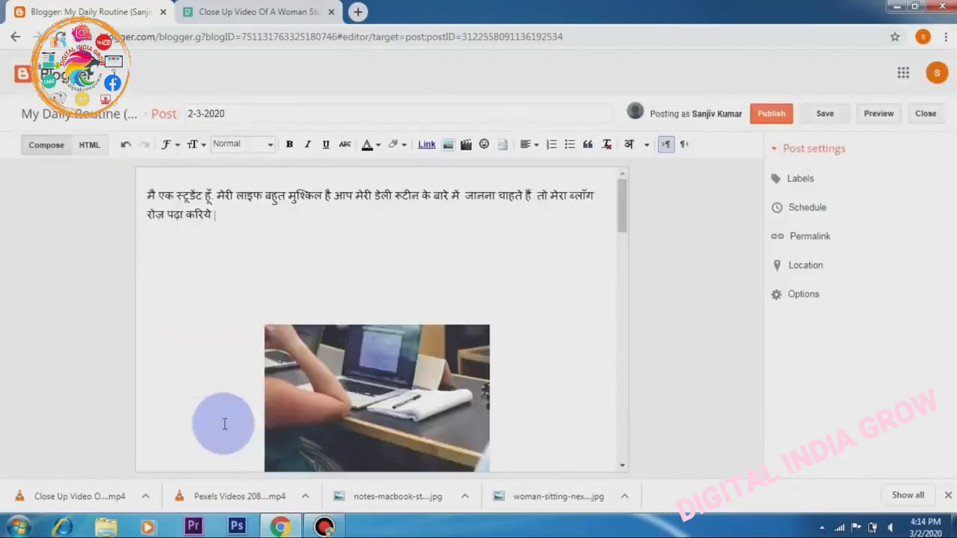
# Delete the blank space before the laptop-and-notebook photo so that it sits at the left margin of the post body.
pyautogui.scroll(-1, 402, 393)
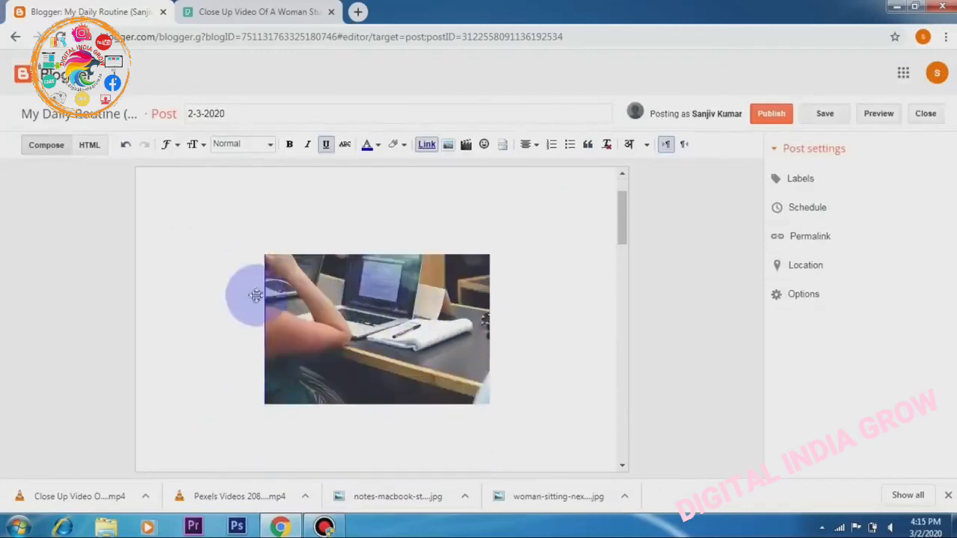
pyautogui.press('BackSpace')
pyautogui.press('BackSpace')
pyautogui.press('BackSpace')
pyautogui.press('BackSpace')
pyautogui.press('BackSpace')
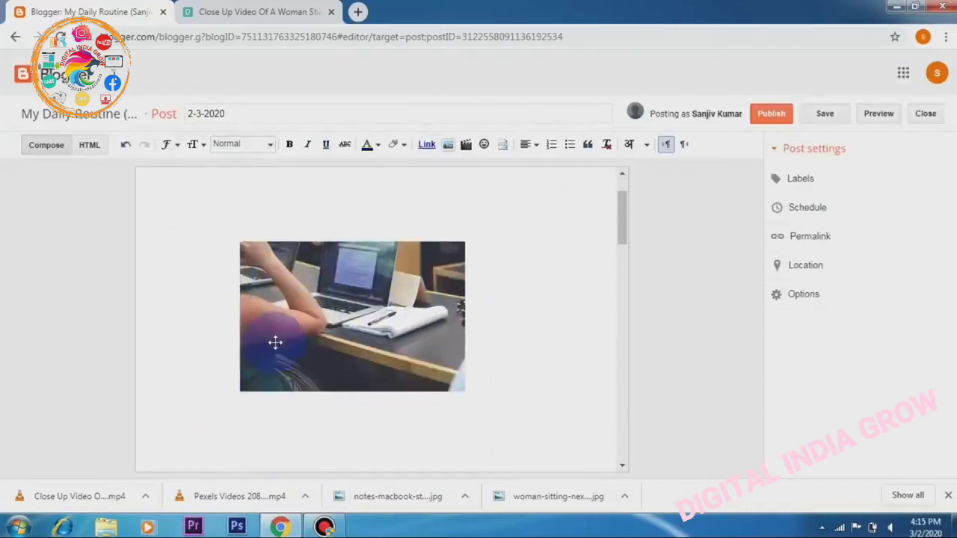
pyautogui.press('BackSpace')
pyautogui.press('BackSpace')
pyautogui.press('BackSpace')
pyautogui.press('BackSpace')
pyautogui.press('BackSpace')
pyautogui.press('BackSpace')
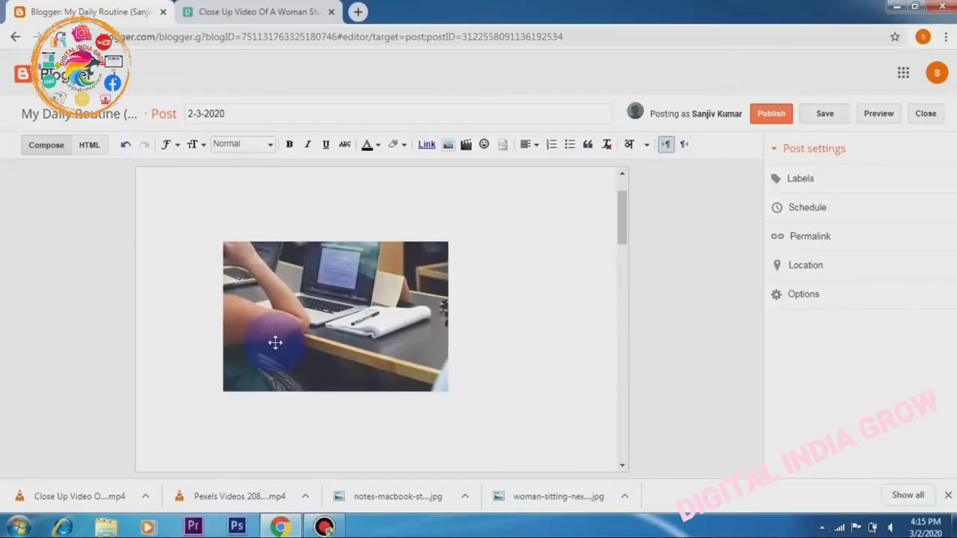
pyautogui.press('BackSpace')
pyautogui.press('BackSpace')
pyautogui.press('BackSpace')
pyautogui.press('BackSpace')
pyautogui.press('BackSpace')
pyautogui.press('BackSpace')
pyautogui.press('BackSpace')
pyautogui.press('BackSpace')
pyautogui.press('BackSpace')
pyautogui.press('BackSpace')
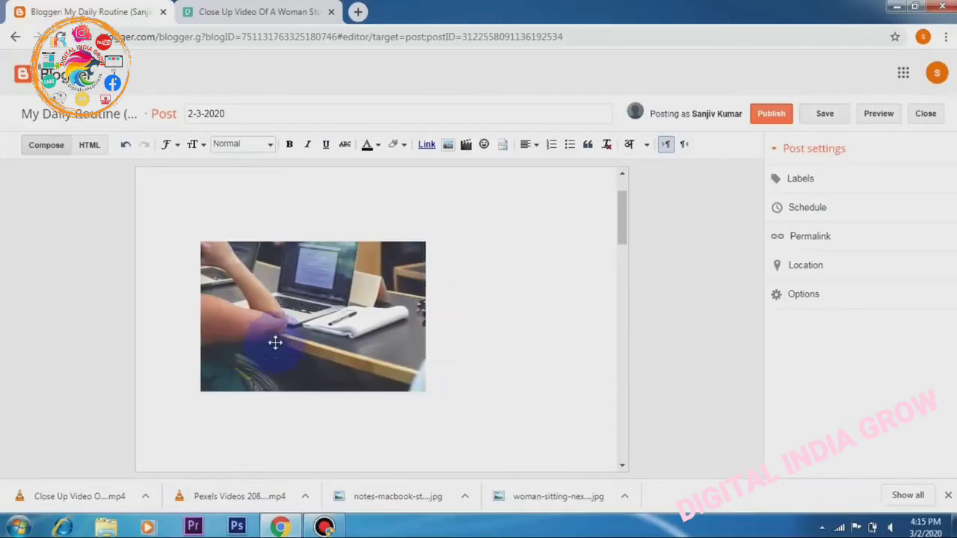
pyautogui.press('BackSpace')
pyautogui.press('BackSpace')
pyautogui.press('BackSpace')
pyautogui.press('BackSpace')
pyautogui.press('BackSpace')
pyautogui.press('BackSpace')
pyautogui.press('BackSpace')
pyautogui.press('BackSpace')
pyautogui.press('BackSpace')
pyautogui.press('BackSpace')
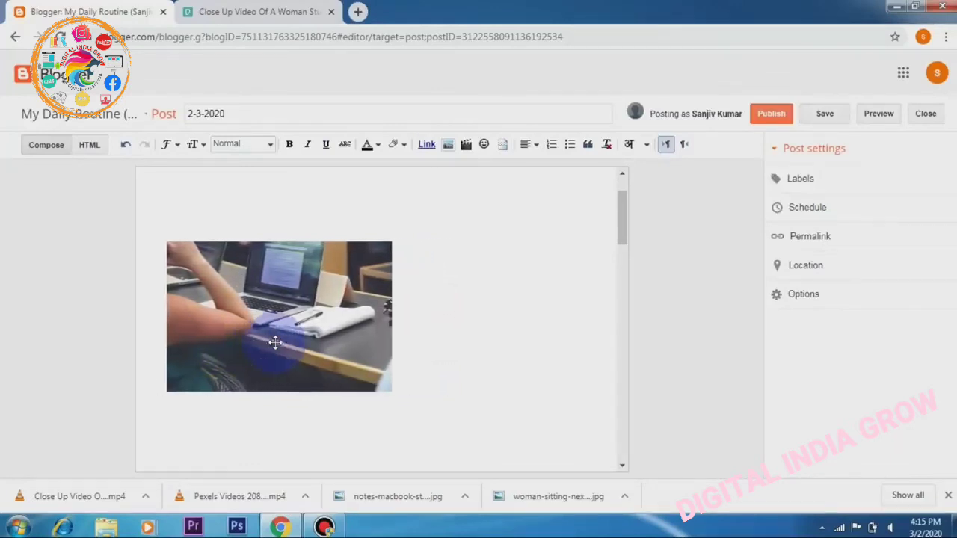
pyautogui.press('BackSpace')
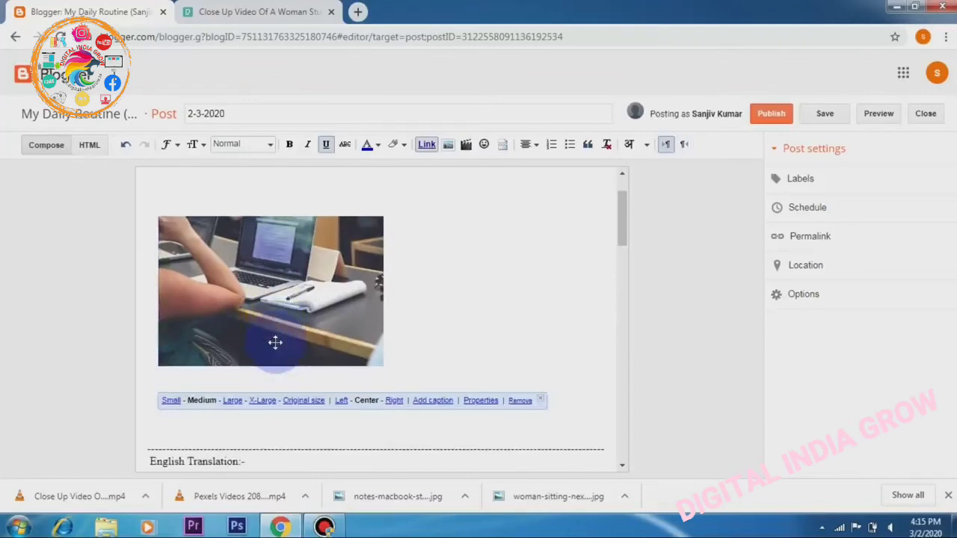
pyautogui.click(572, 338)
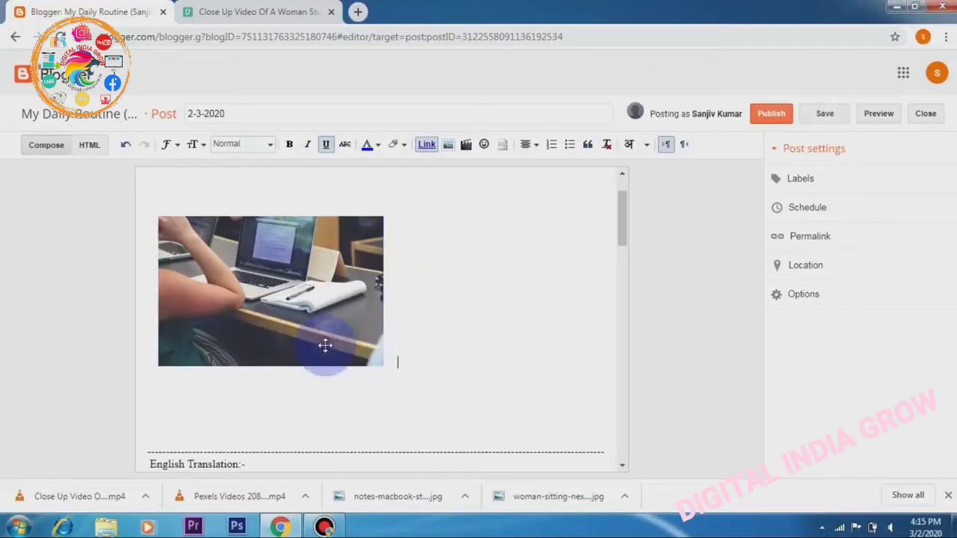
pyautogui.click(140, 282)
pyautogui.scroll(2, 142, 277)
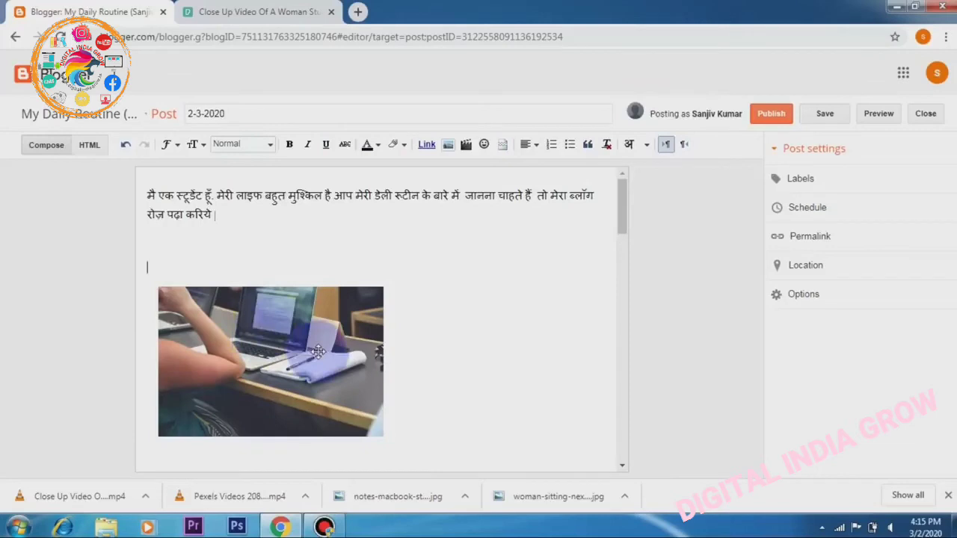
# Upload the downloaded woman-sitting-next-to-table photo and insert it right after the laptop-and-notebook photo.
pyautogui.click(417, 392)
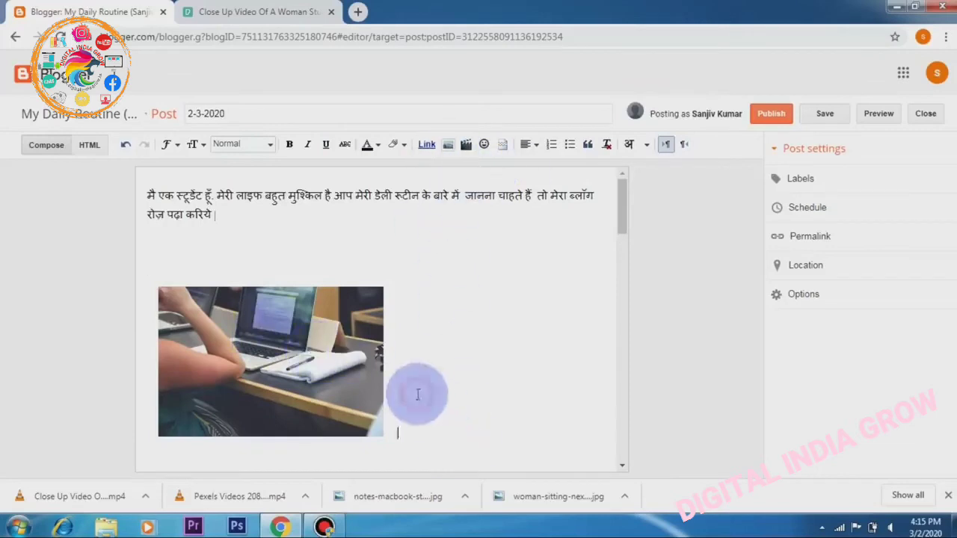
pyautogui.click(396, 432)
pyautogui.click(402, 431)
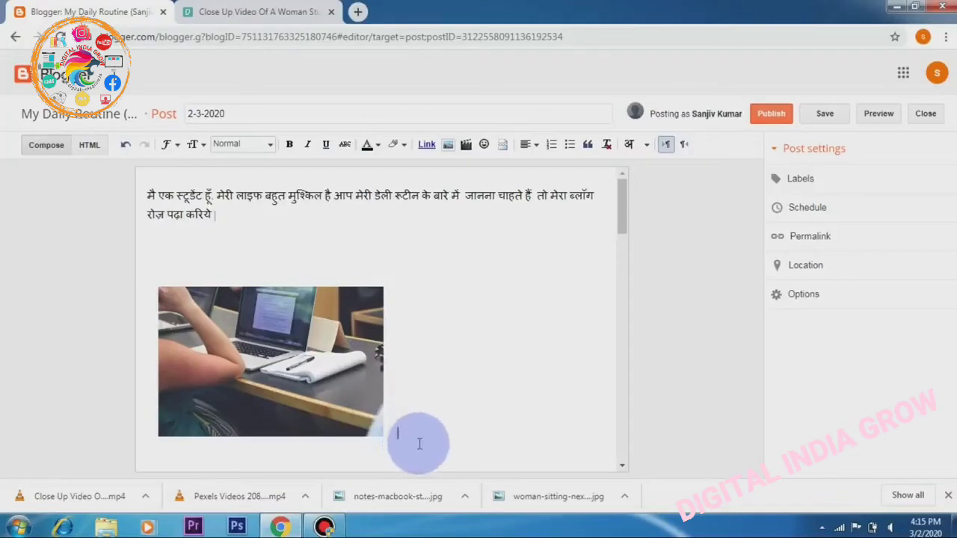
pyautogui.click(448, 145)
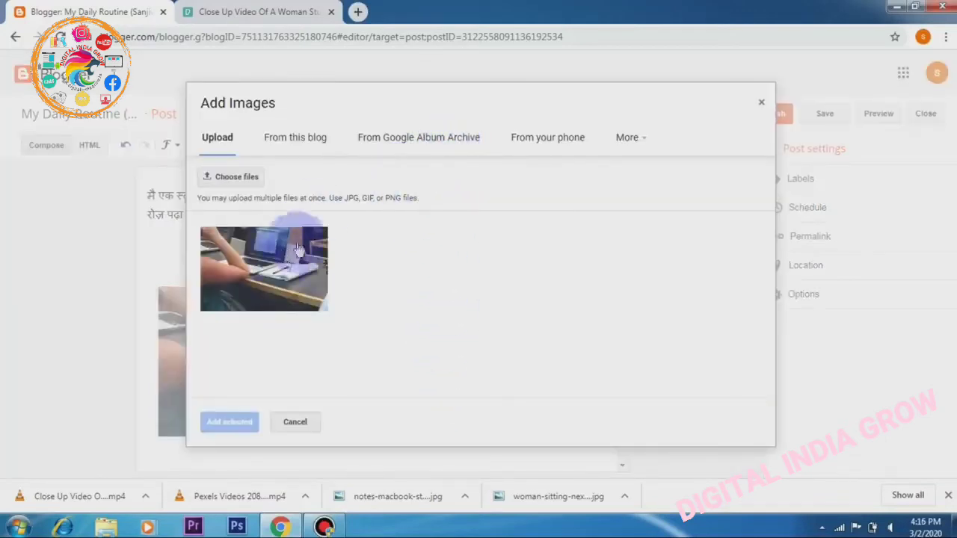
pyautogui.click(229, 175)
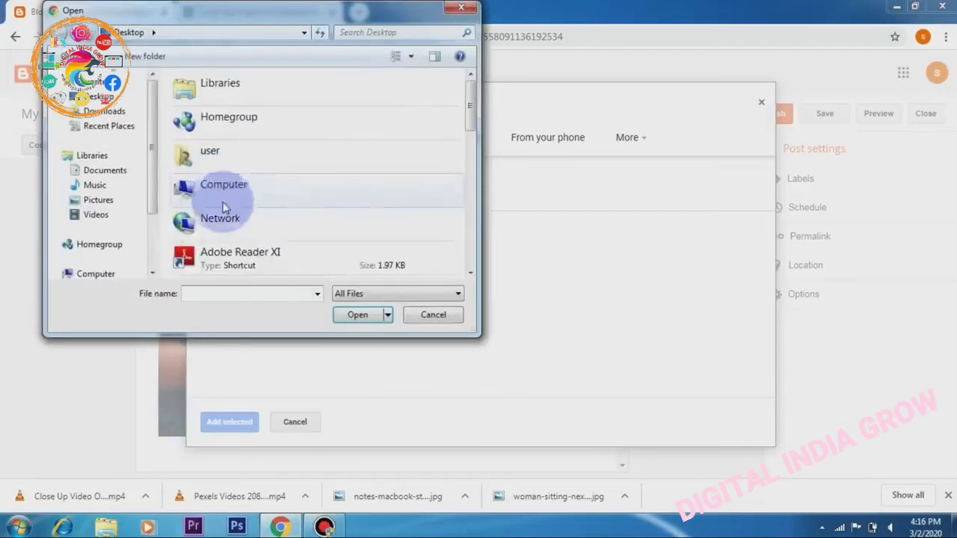
pyautogui.moveTo(469, 118); pyautogui.dragTo(440, 269)
pyautogui.click(420, 257)
pyautogui.click(358, 315)
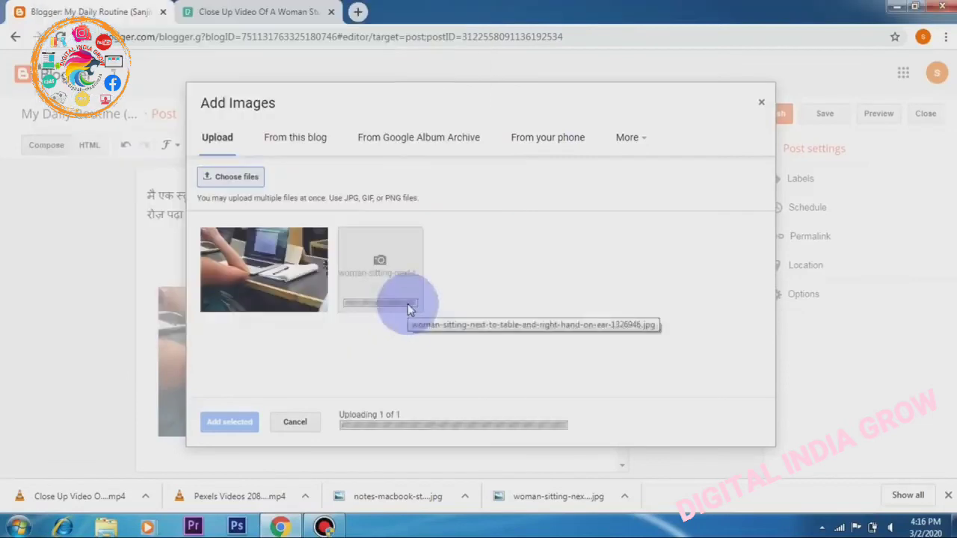
pyautogui.click(392, 271)
pyautogui.click(223, 425)
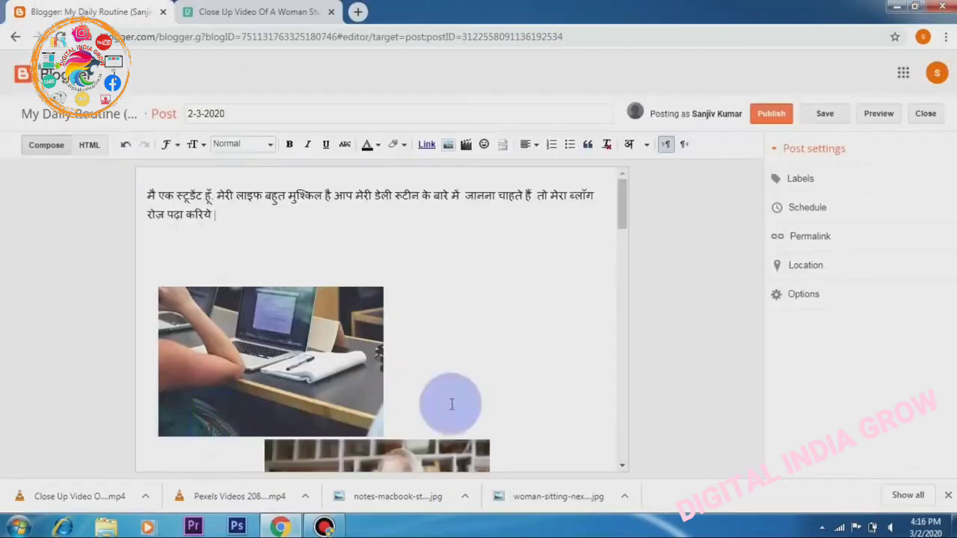
# Move the photo of the woman at the table to the left margin, directly beneath the laptop photo.
pyautogui.scroll(-2, 539, 377)
pyautogui.moveTo(415, 403); pyautogui.dragTo(474, 359)
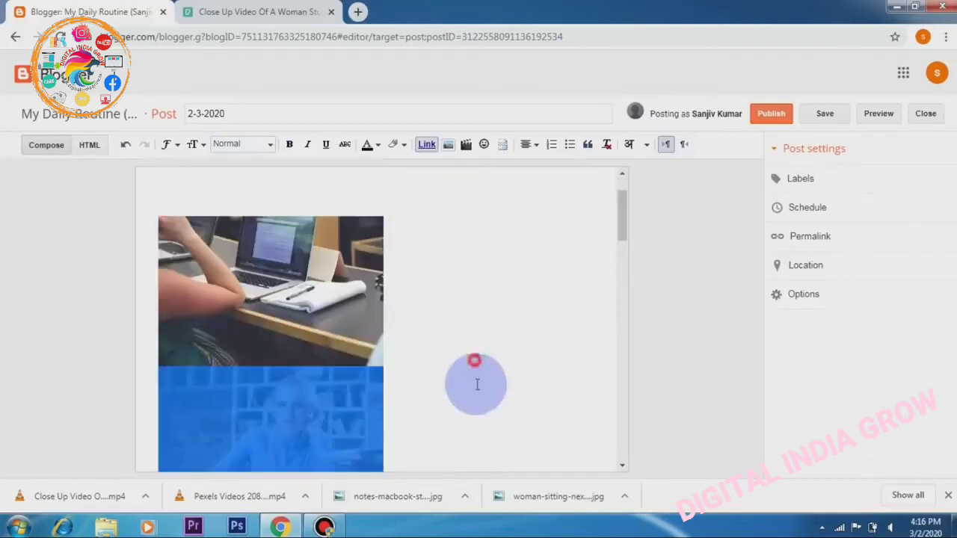
pyautogui.click(440, 383)
pyautogui.scroll(-1, 440, 384)
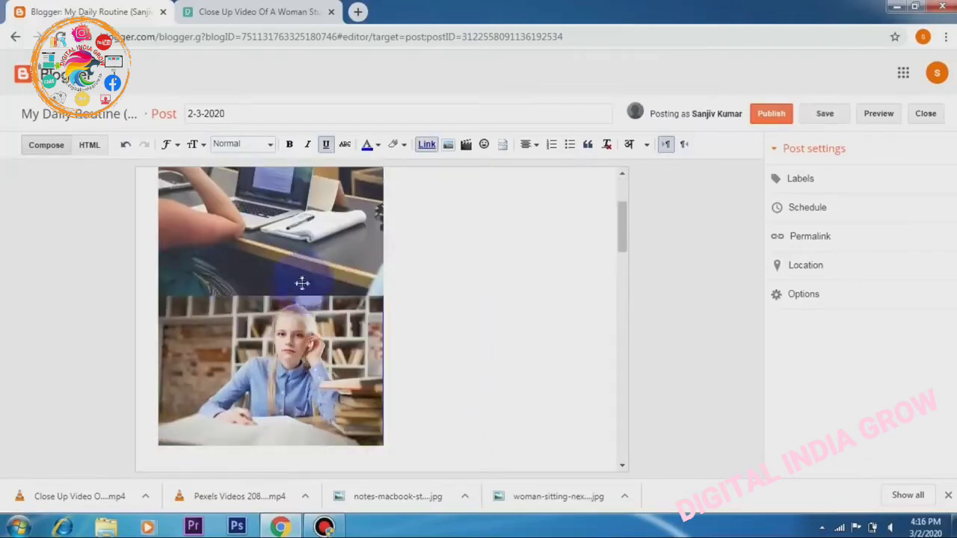
# Review the post from the Hindi paragraph through both photos to the English translation.
pyautogui.scroll(2, 303, 362)
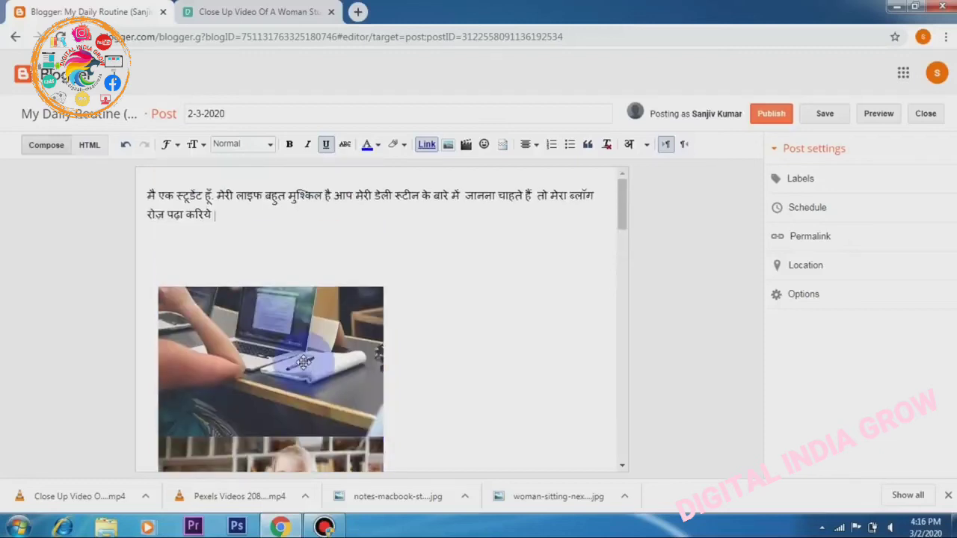
pyautogui.scroll(-1, 303, 363)
pyautogui.scroll(-2, 303, 363)
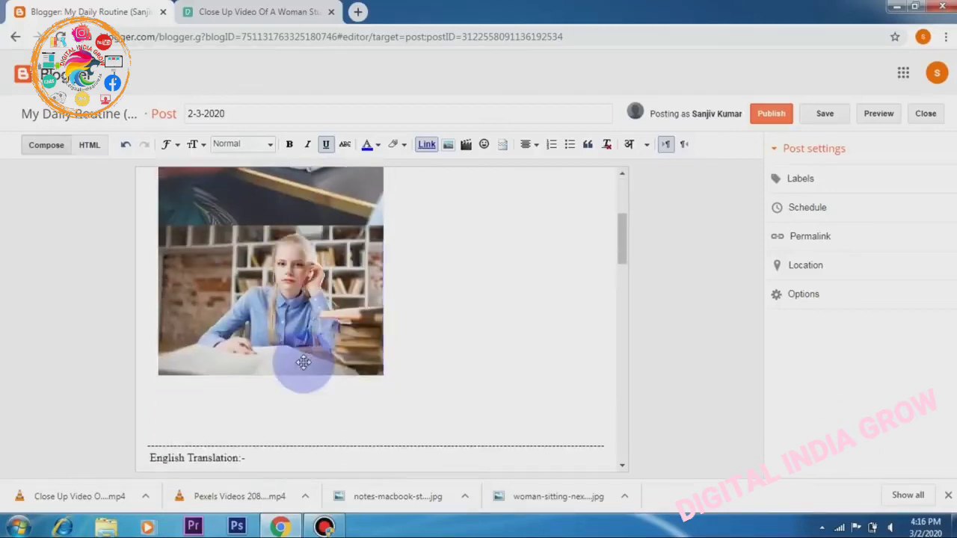
pyautogui.scroll(2, 303, 363)
pyautogui.scroll(1, 303, 363)
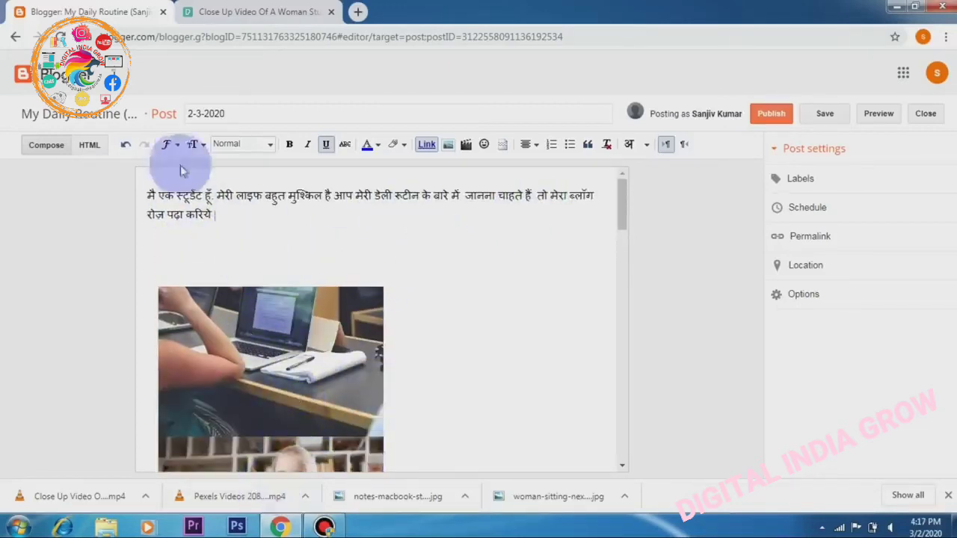
pyautogui.scroll(-2, 374, 361)
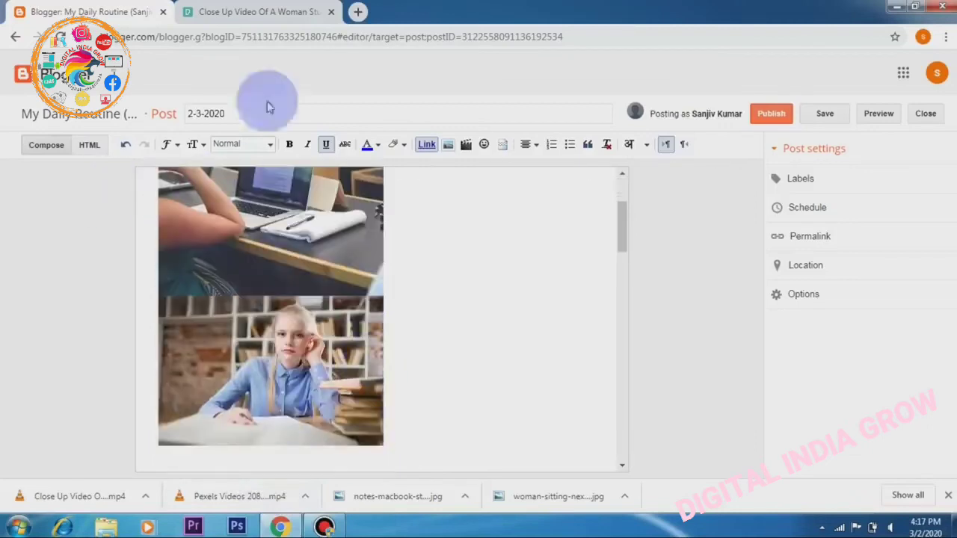
pyautogui.scroll(2, 427, 207)
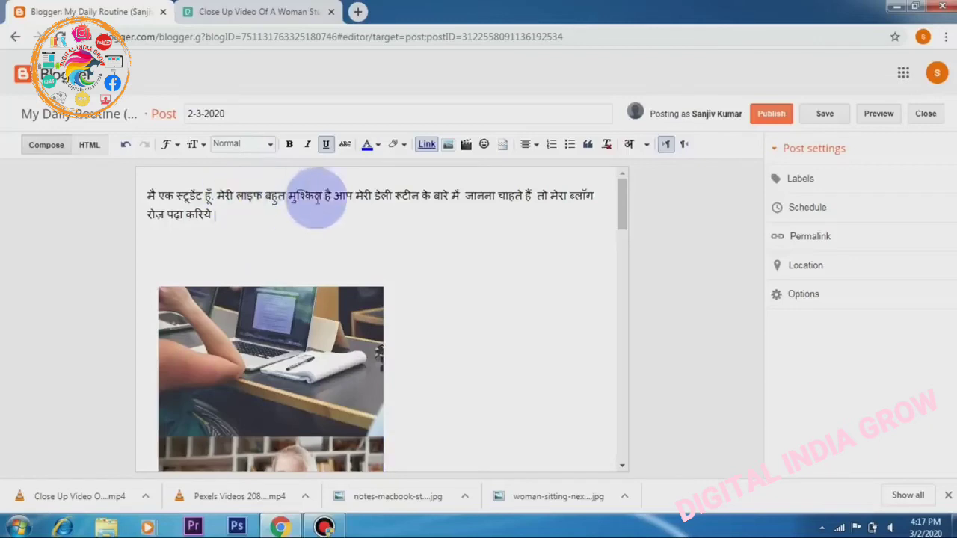
pyautogui.scroll(-7, 413, 239)
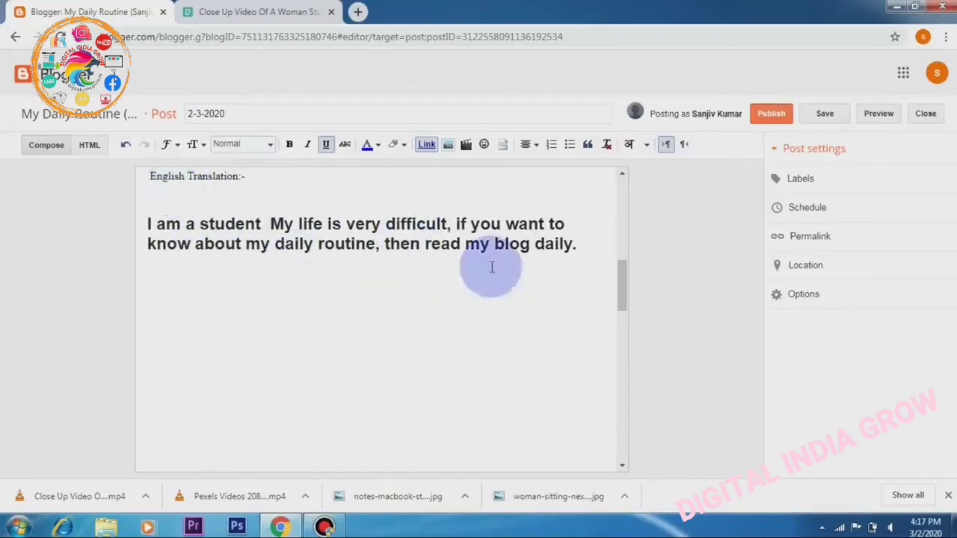
pyautogui.scroll(5, 490, 269)
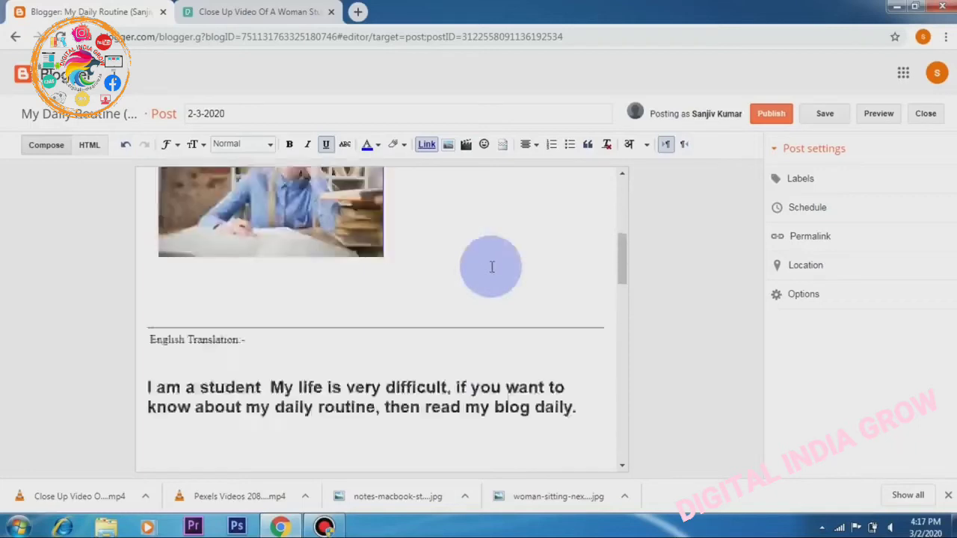
pyautogui.scroll(-6, 261, 265)
pyautogui.scroll(4, 295, 293)
pyautogui.scroll(3, 295, 293)
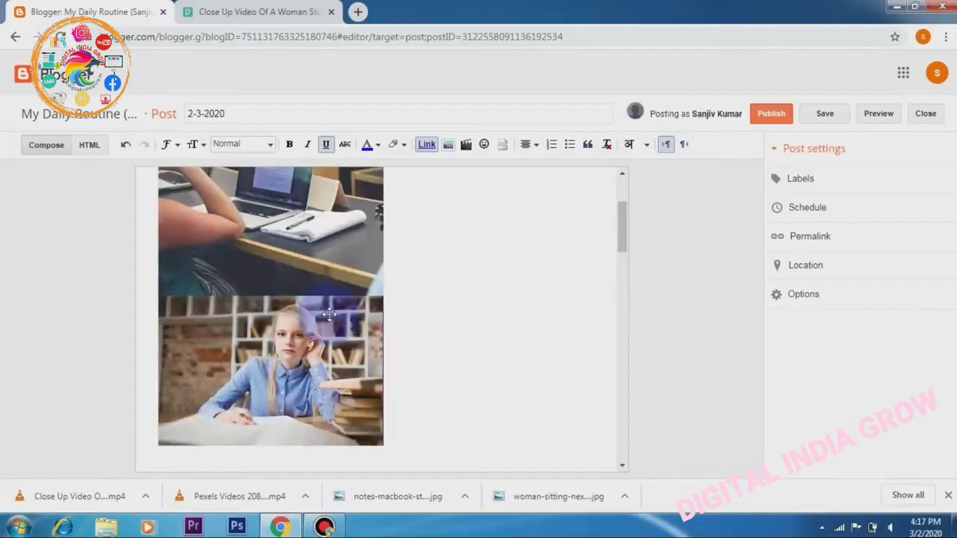
# Upload the video file "Pexels Videos 2086113" into the blank area below the English translation.
pyautogui.scroll(-5, 329, 315)
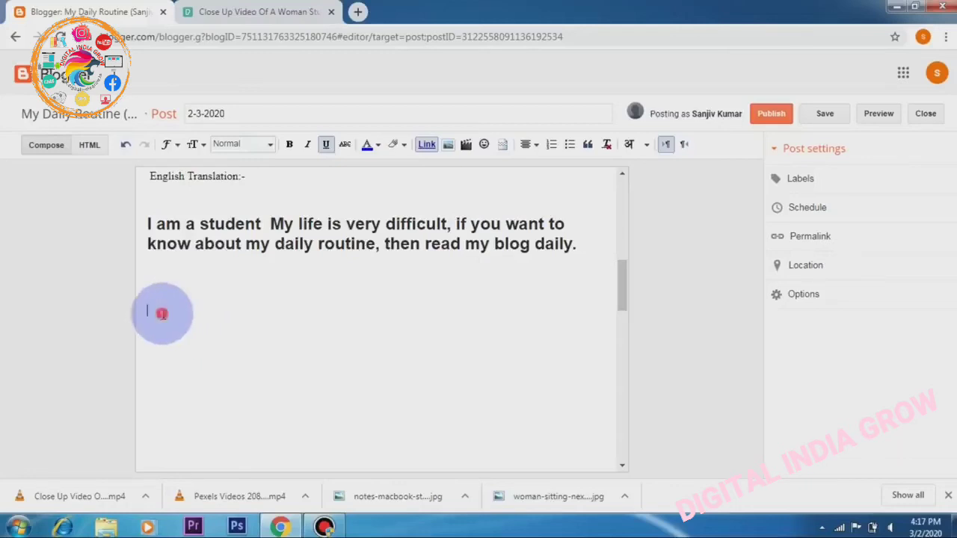
pyautogui.click(159, 314)
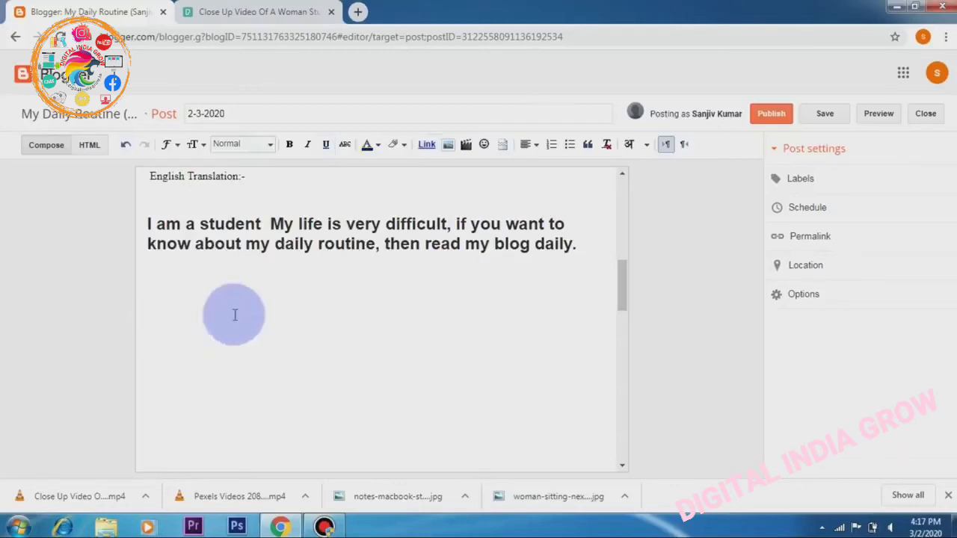
pyautogui.click(466, 145)
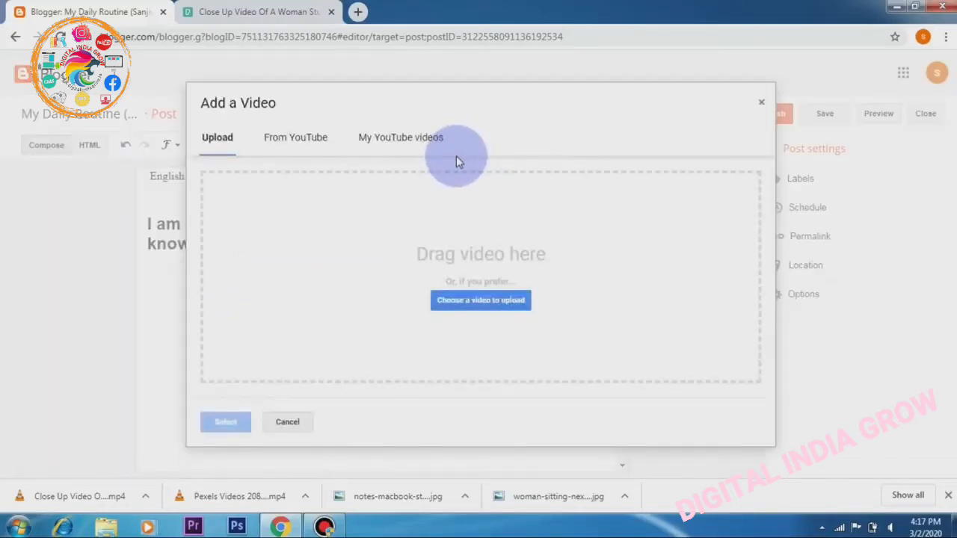
pyautogui.click(502, 303)
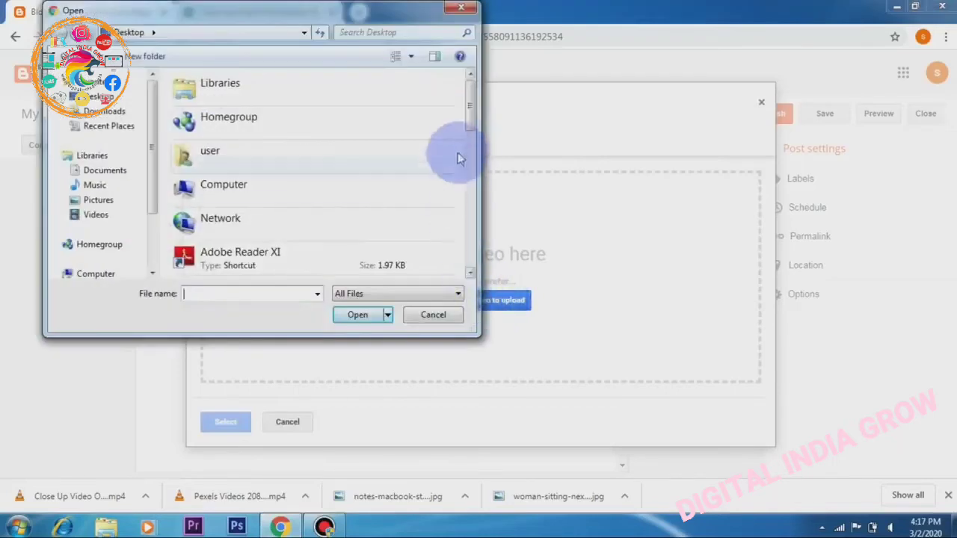
pyautogui.moveTo(470, 127); pyautogui.dragTo(450, 268)
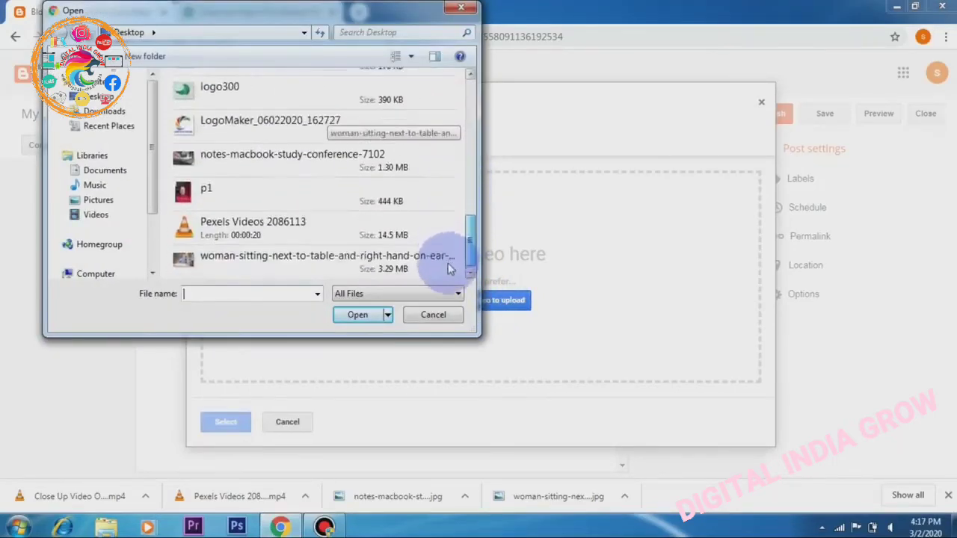
pyautogui.click(326, 229)
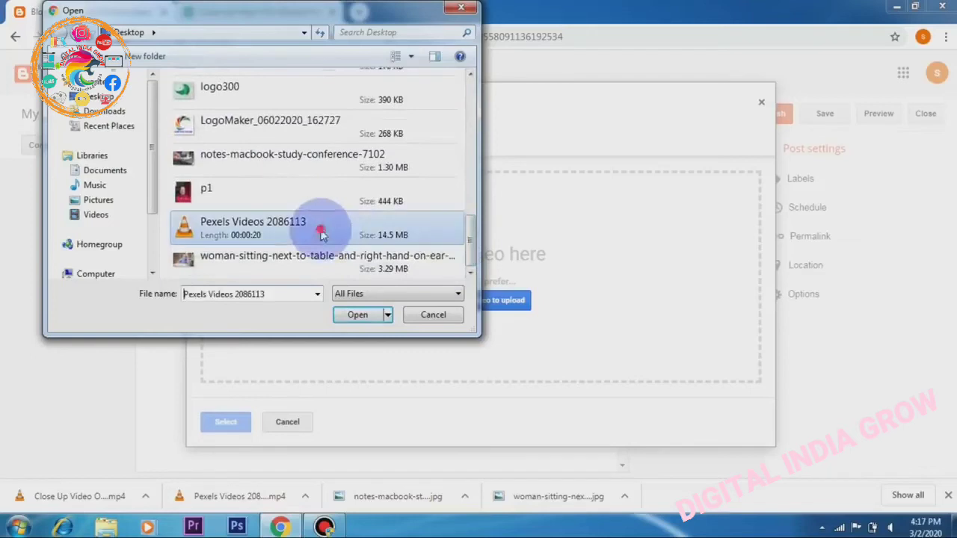
pyautogui.click(359, 315)
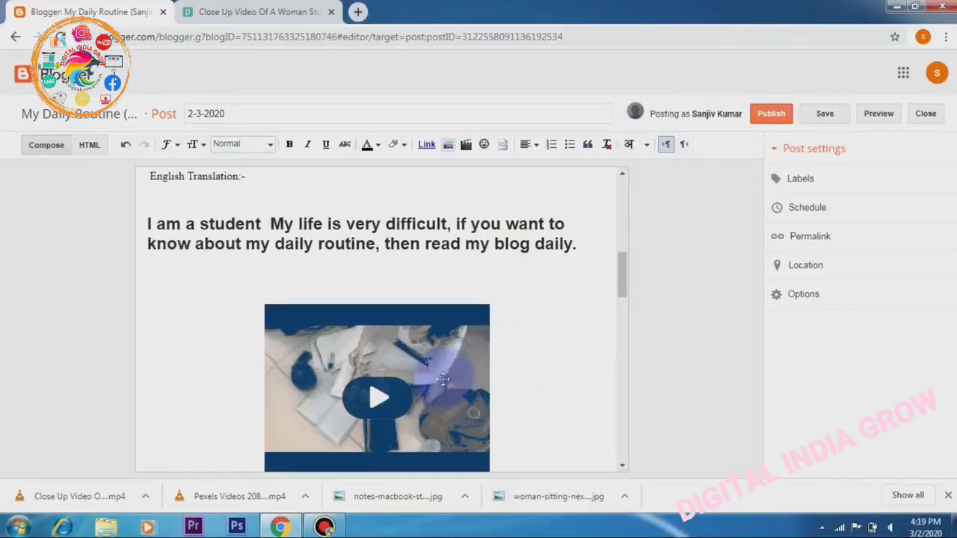
# Upload the video "Close Up Video Of A Woman Studying" into the post below the first video.
pyautogui.scroll(-3, 563, 396)
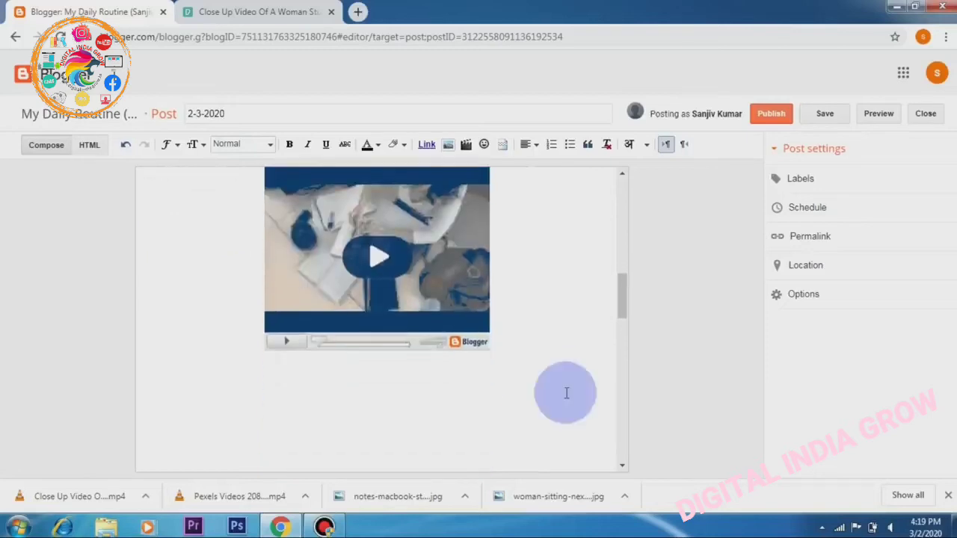
pyautogui.click(465, 147)
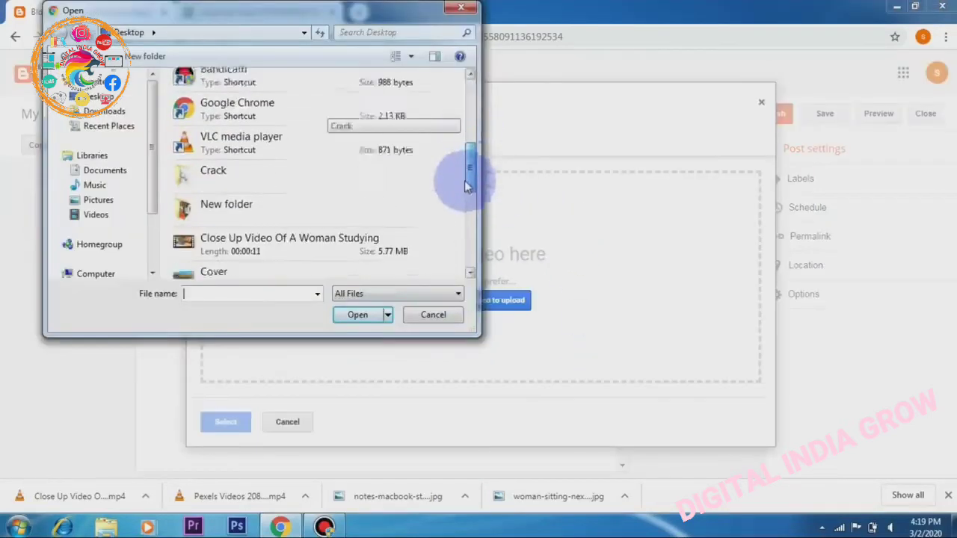
pyautogui.scroll(-1, 459, 175)
pyautogui.doubleClick(281, 225)
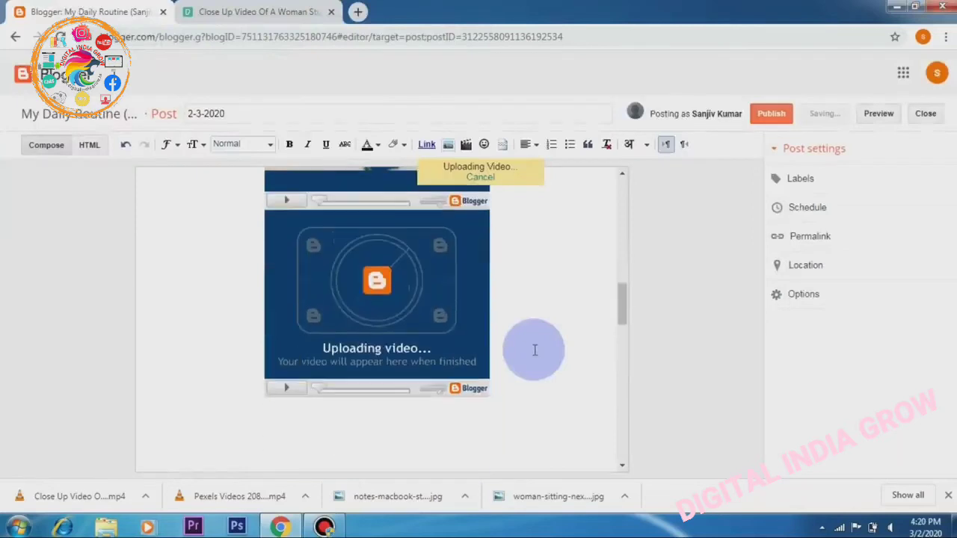
pyautogui.scroll(1, 523, 327)
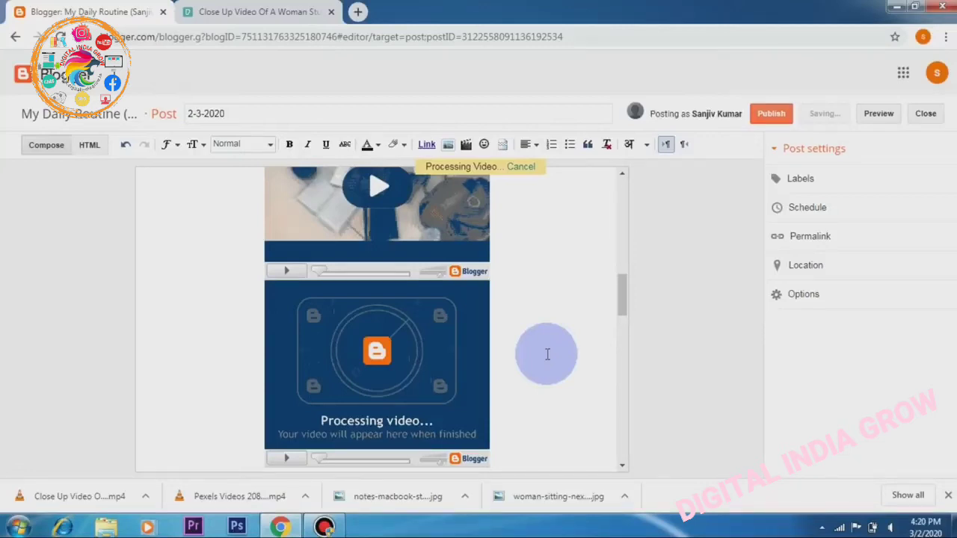
# Review the draft's Hindi paragraph, both photos and the video area while the second video is processing.
pyautogui.scroll(10, 548, 354)
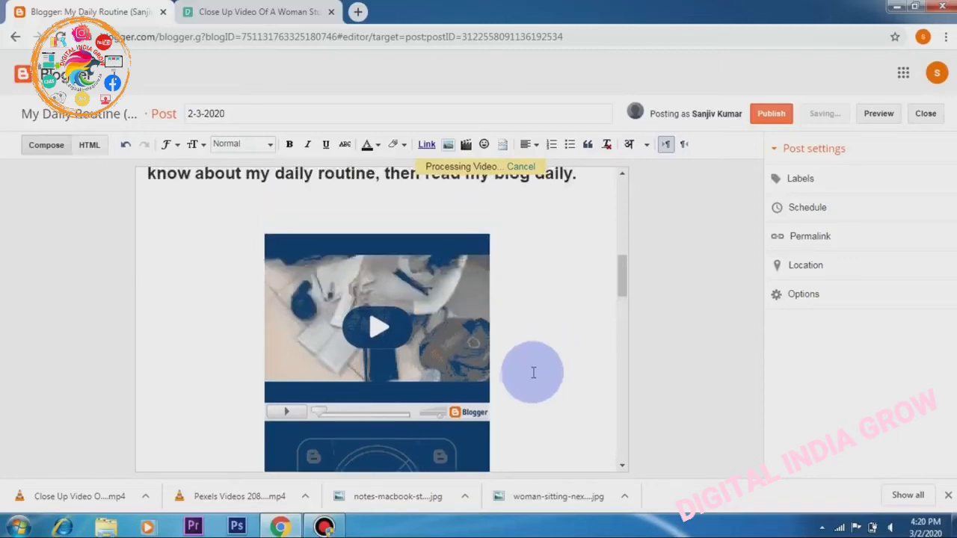
pyautogui.scroll(1, 210, 179)
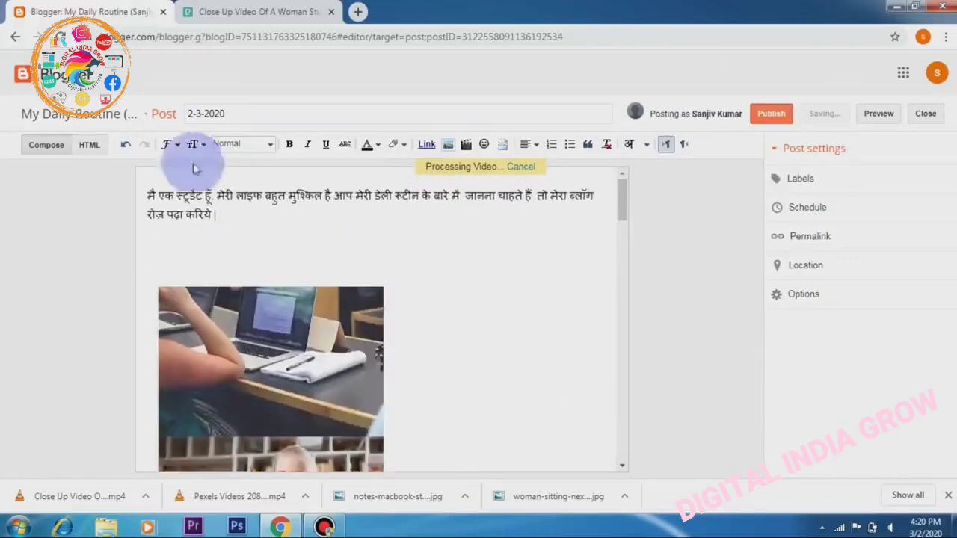
pyautogui.scroll(-2, 468, 265)
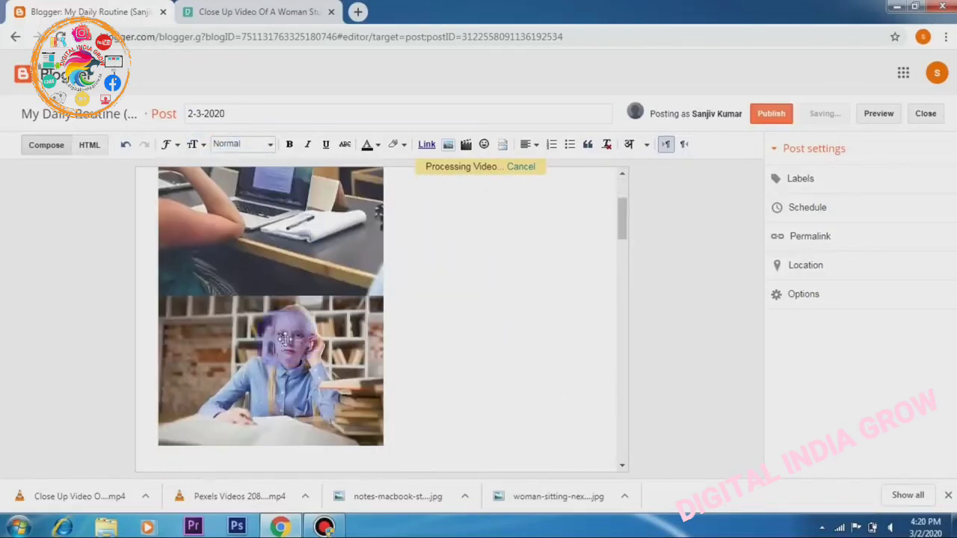
pyautogui.scroll(-5, 374, 327)
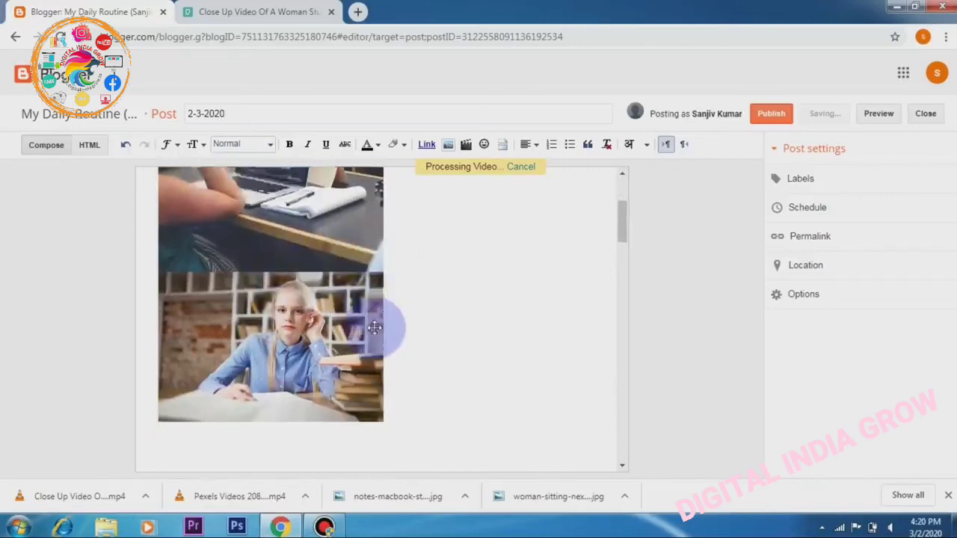
pyautogui.scroll(-3, 374, 327)
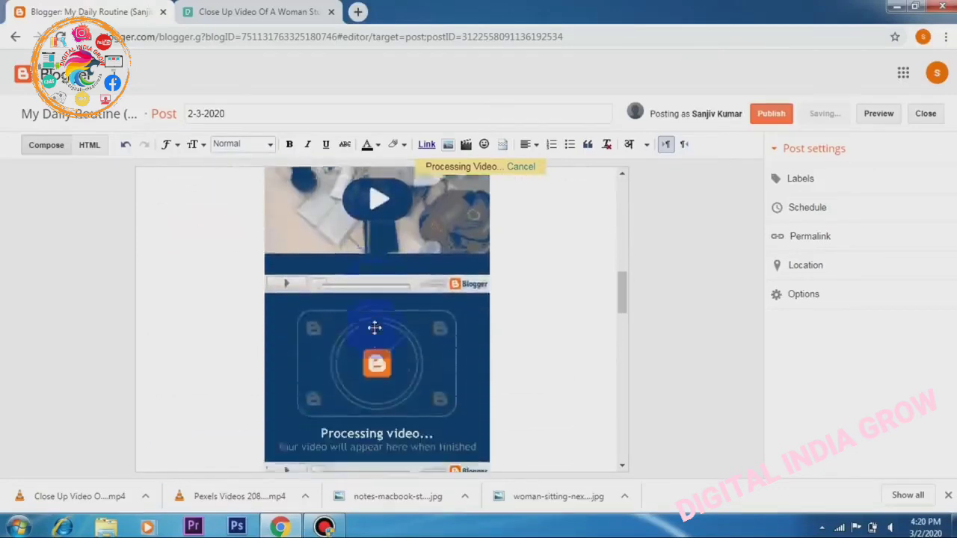
pyautogui.scroll(6, 448, 327)
pyautogui.scroll(3, 450, 327)
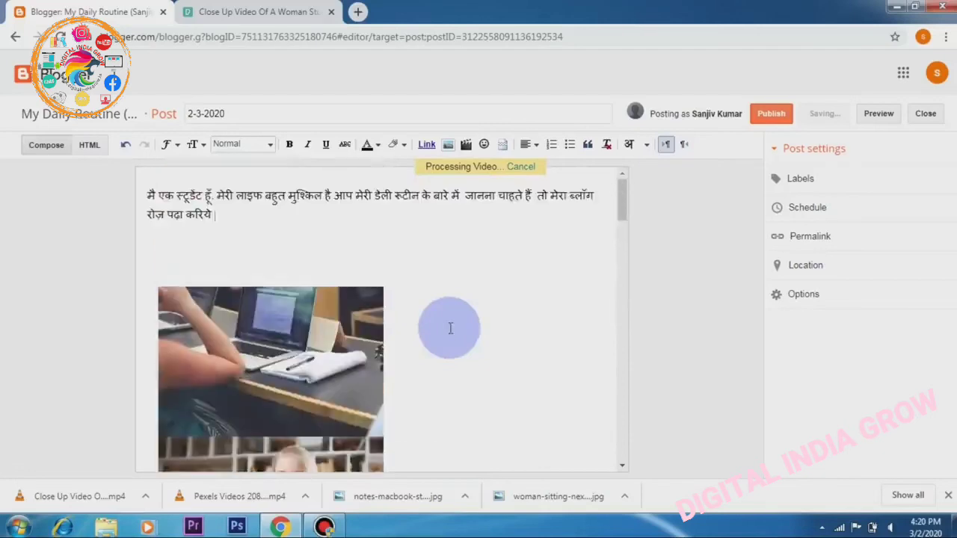
pyautogui.scroll(-2, 450, 328)
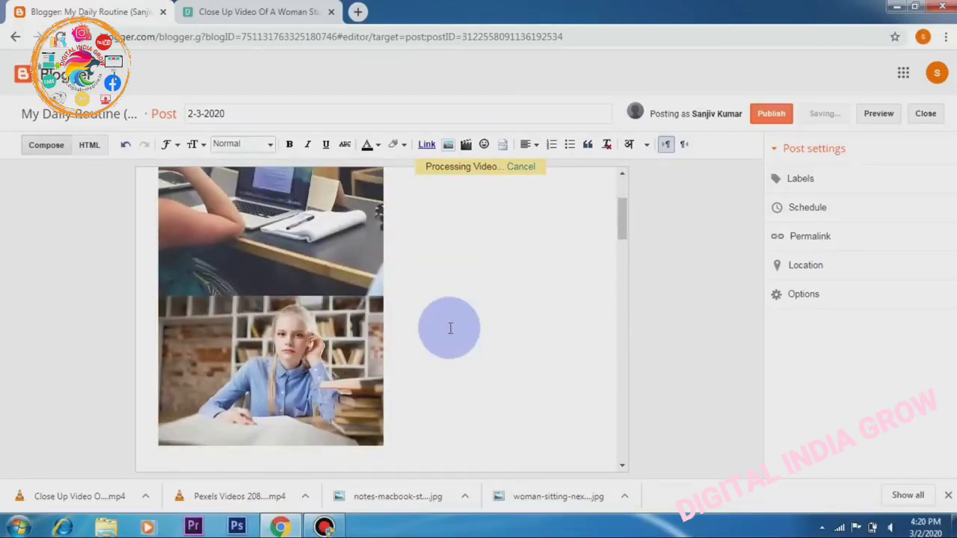
pyautogui.scroll(-2, 450, 328)
pyautogui.scroll(4, 450, 328)
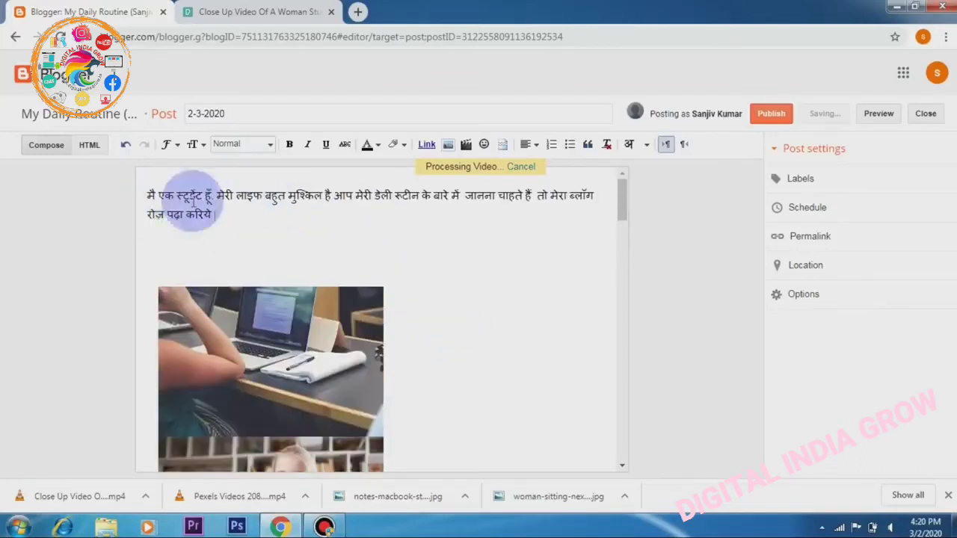
pyautogui.scroll(-3, 442, 301)
pyautogui.scroll(3, 352, 220)
pyautogui.scroll(-4, 421, 269)
pyautogui.scroll(4, 418, 288)
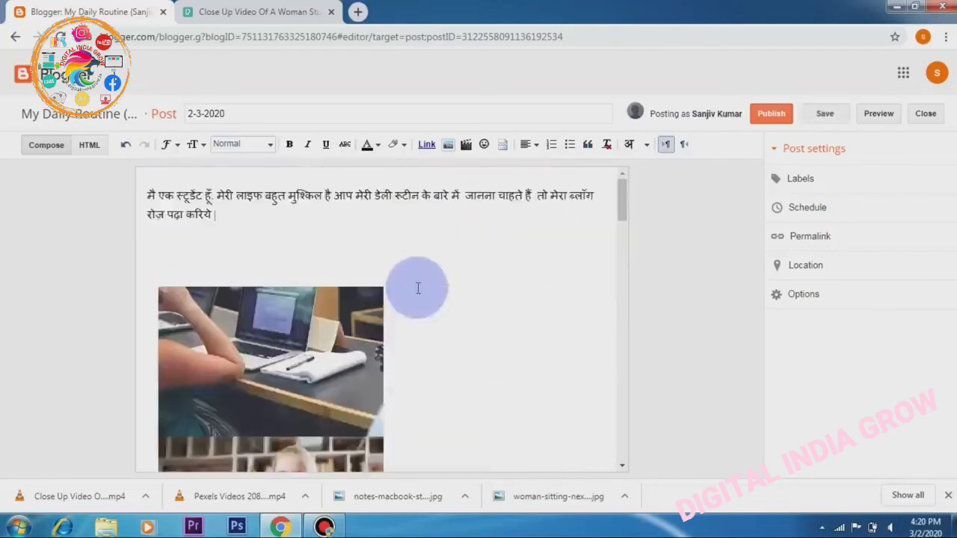
# Check the complete draft from the Hindi paragraph down to the two videos below the English translation.
pyautogui.scroll(-3, 316, 444)
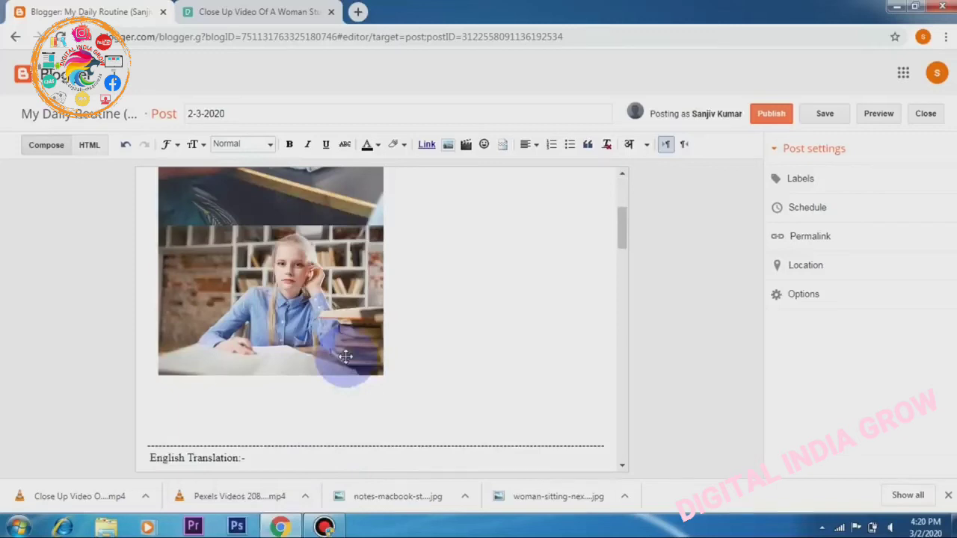
pyautogui.scroll(3, 345, 356)
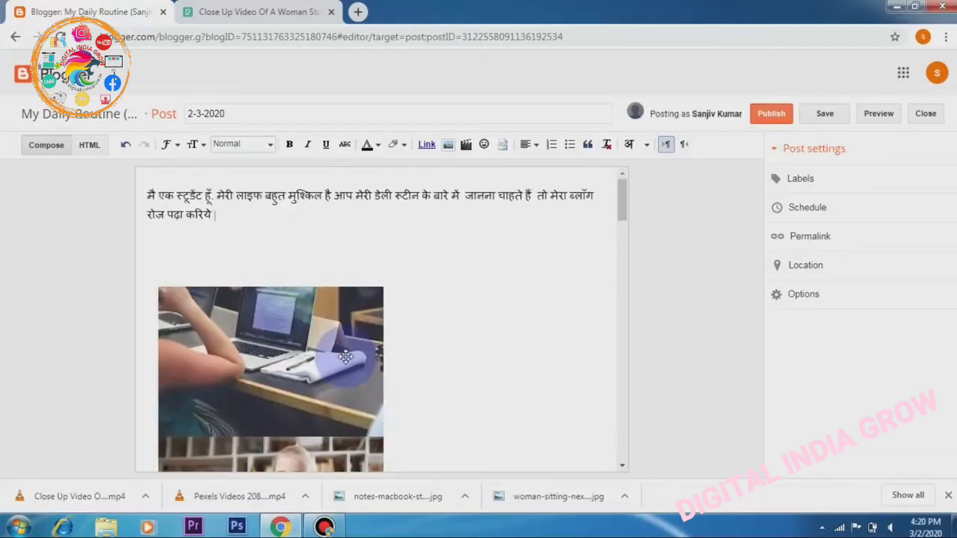
pyautogui.scroll(-2, 346, 356)
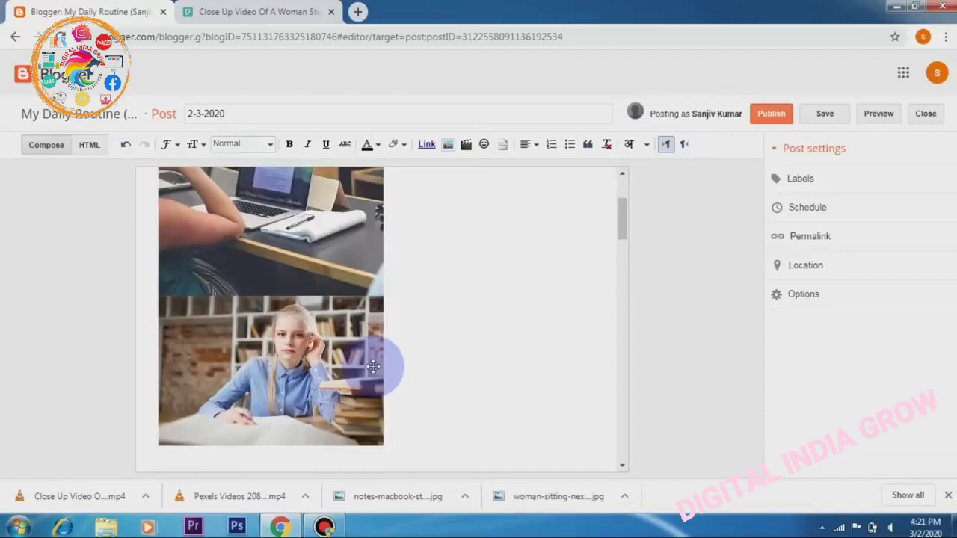
pyautogui.scroll(2, 373, 366)
pyautogui.scroll(-1, 459, 271)
pyautogui.scroll(-10, 459, 271)
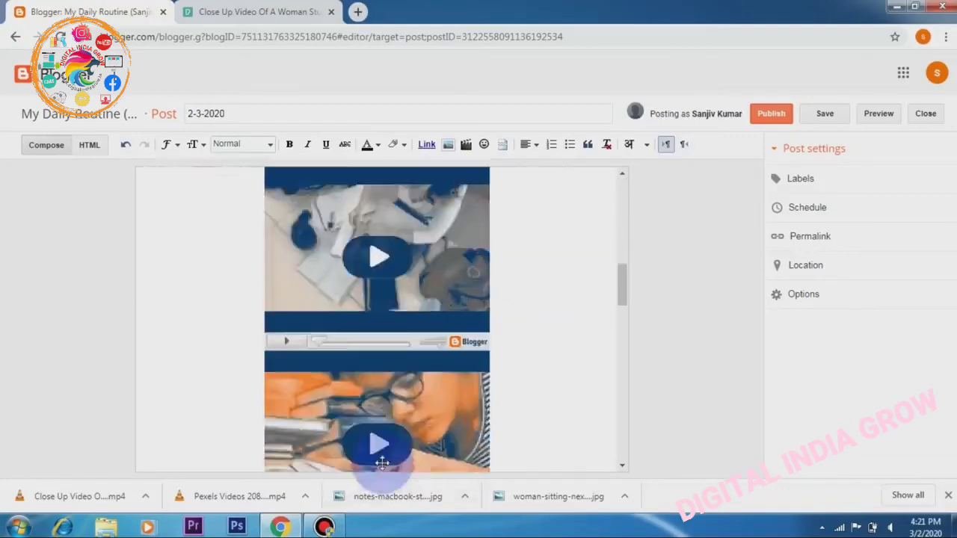
pyautogui.scroll(-2, 521, 392)
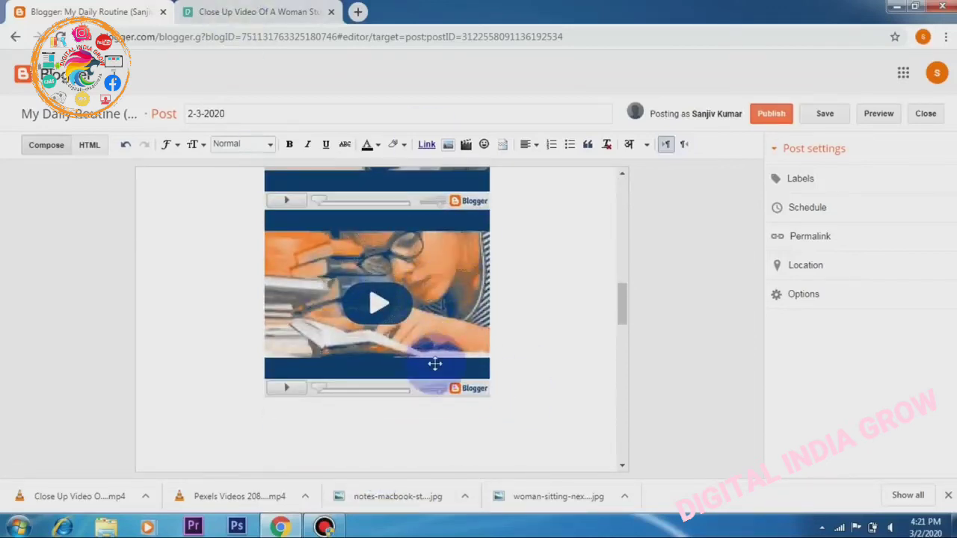
pyautogui.scroll(2, 435, 364)
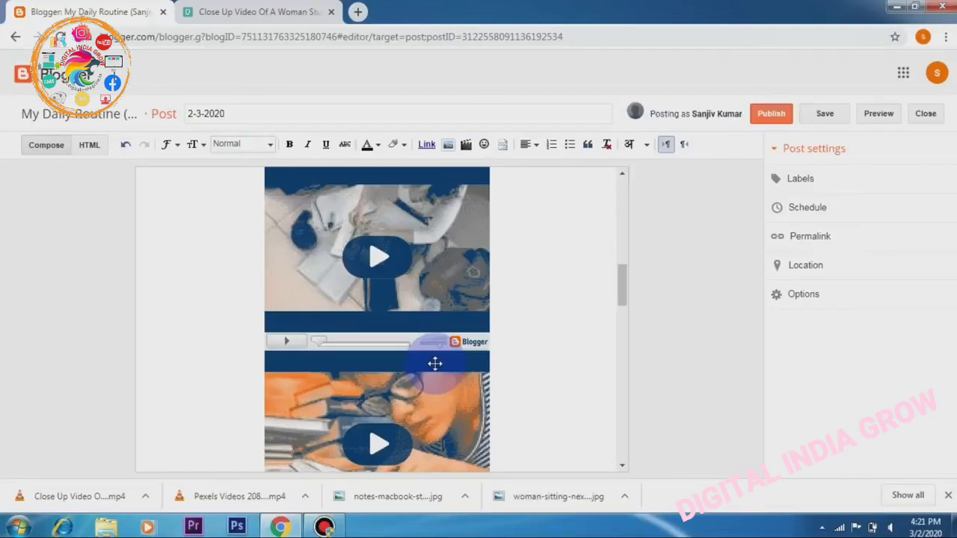
pyautogui.scroll(6, 435, 363)
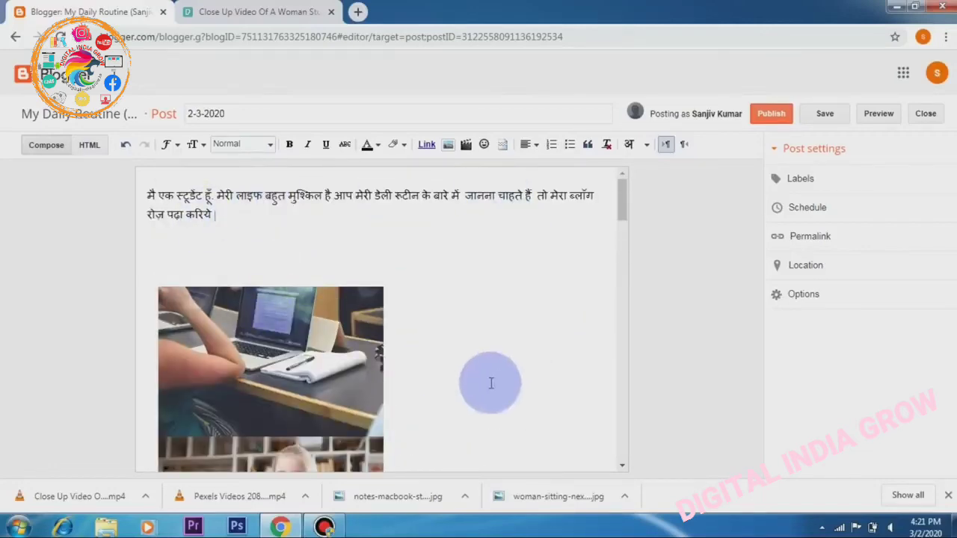
pyautogui.scroll(-7, 492, 384)
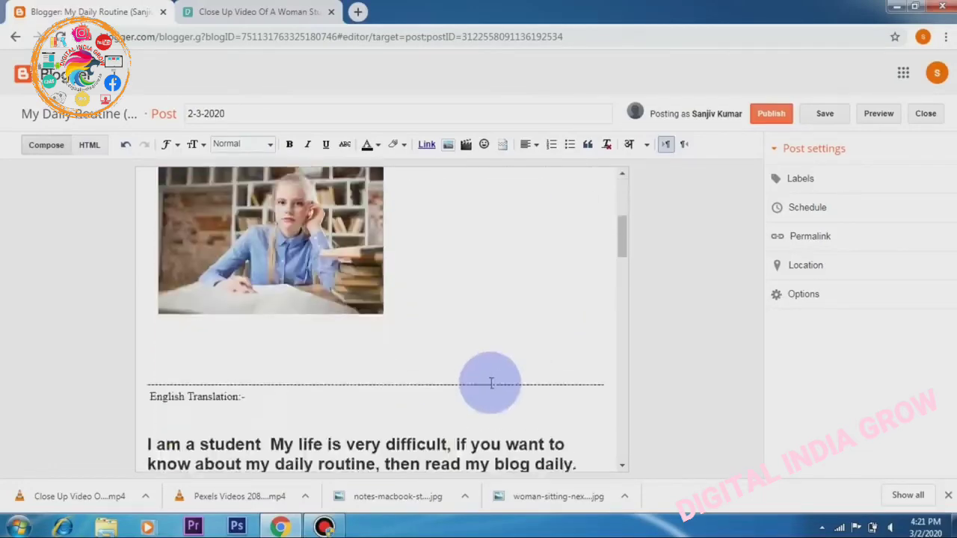
pyautogui.scroll(-6, 491, 384)
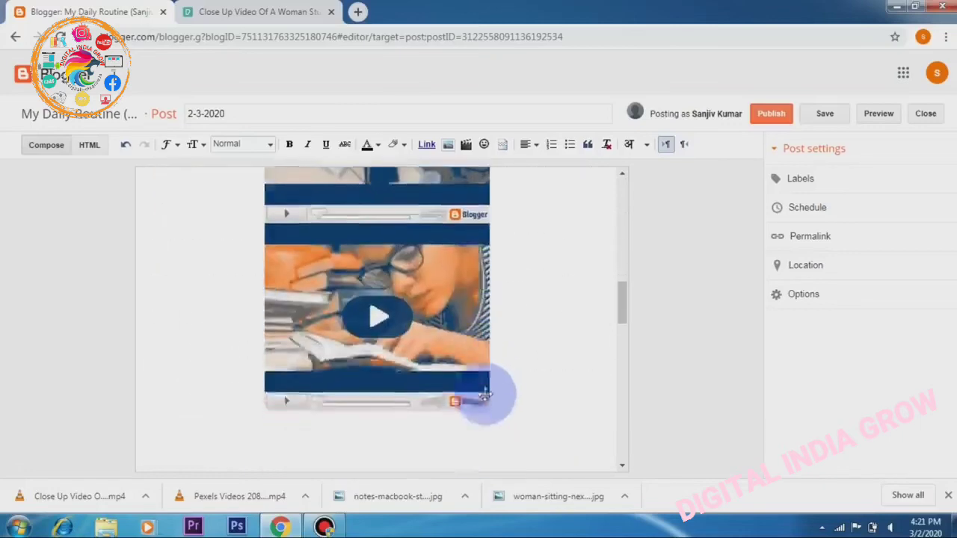
pyautogui.scroll(12, 513, 367)
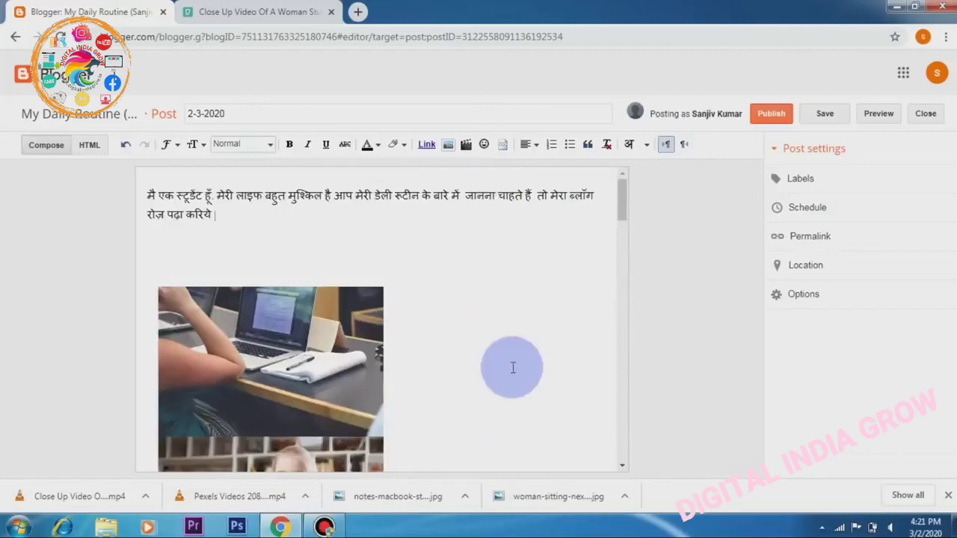
pyautogui.scroll(-1, 513, 367)
pyautogui.scroll(1, 513, 367)
pyautogui.scroll(-1, 513, 367)
pyautogui.scroll(1, 513, 367)
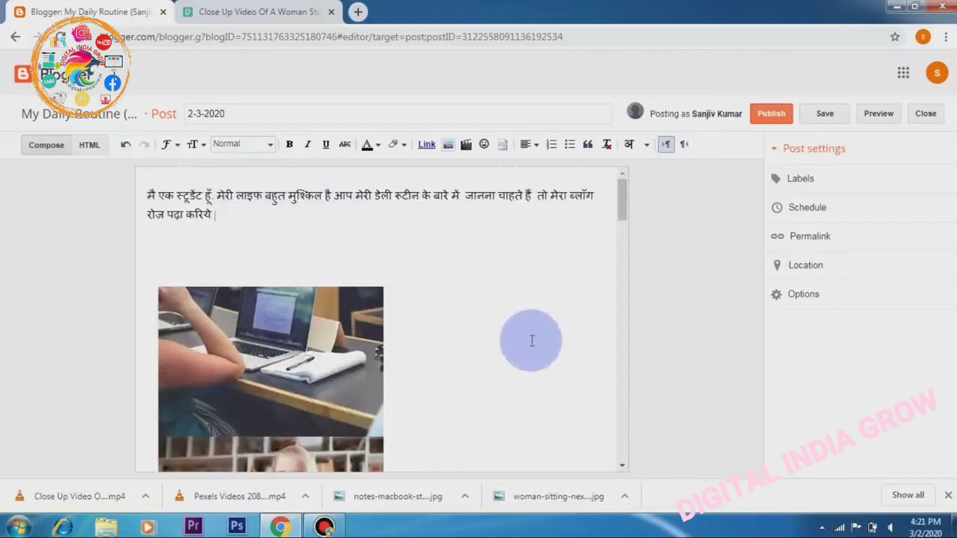
pyautogui.scroll(-3, 532, 341)
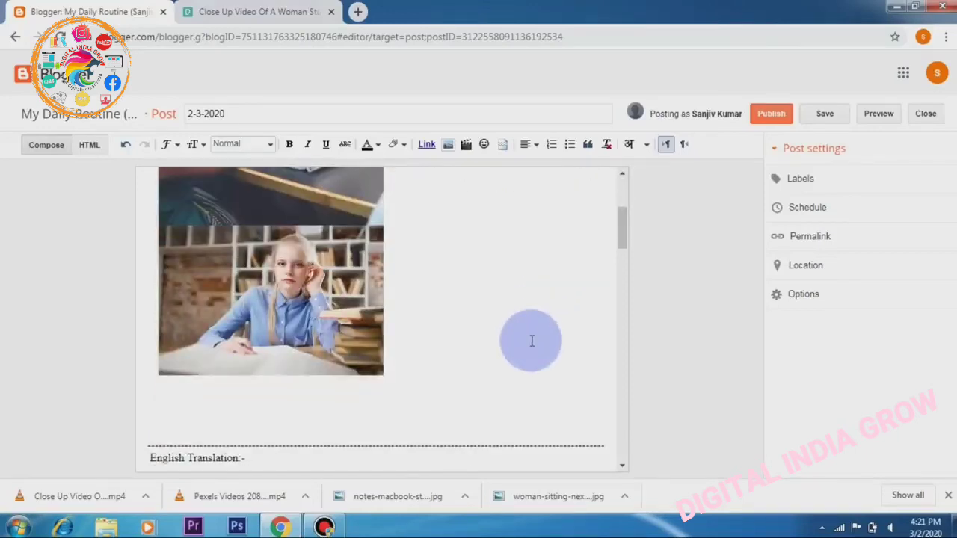
pyautogui.scroll(3, 531, 341)
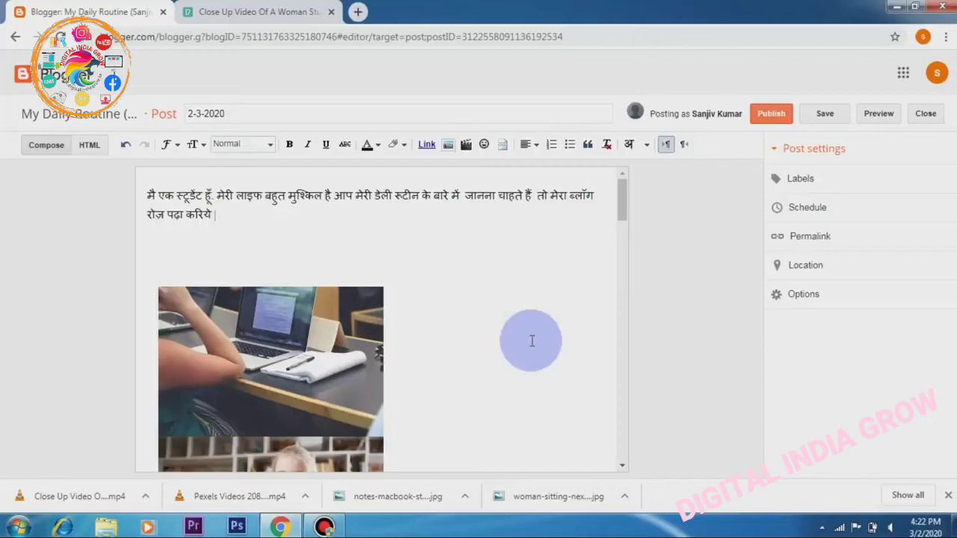
pyautogui.scroll(-5, 351, 367)
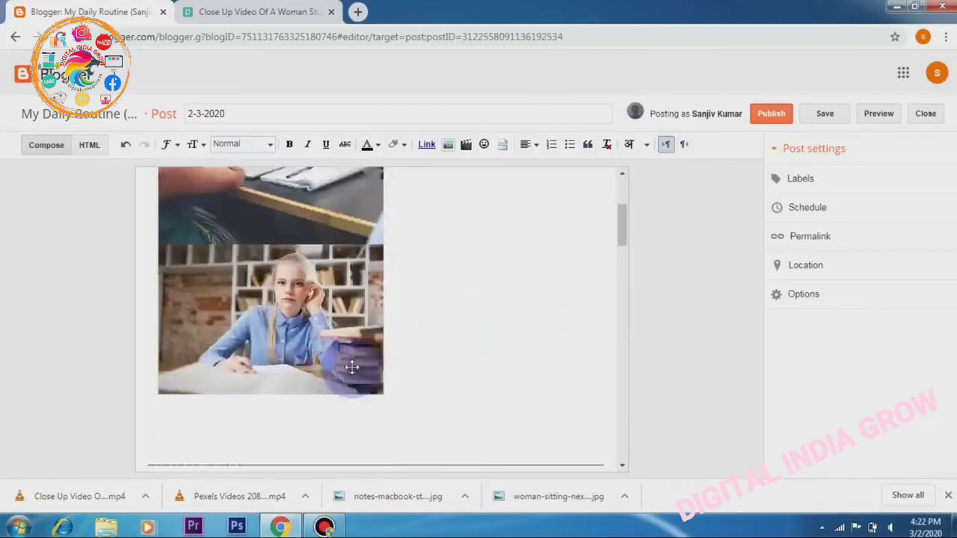
pyautogui.scroll(10, 351, 367)
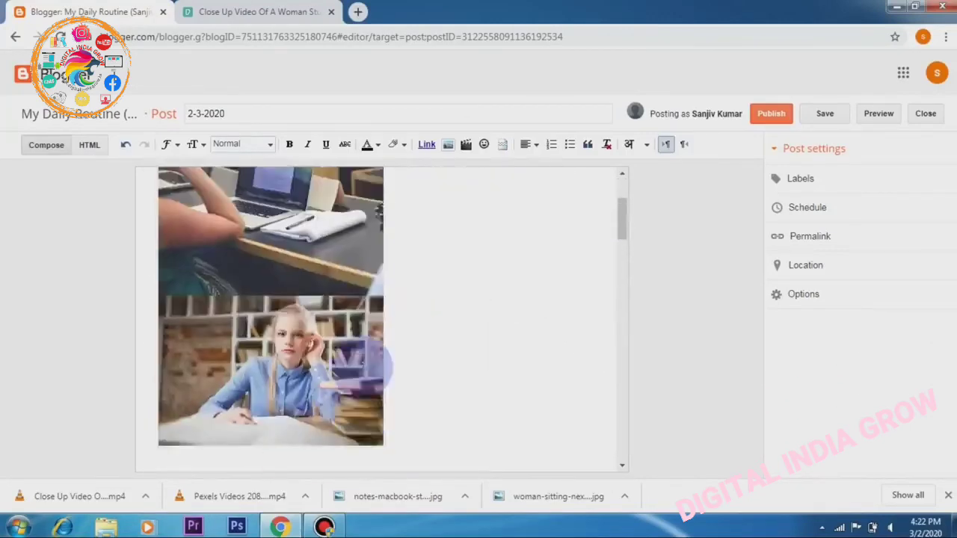
pyautogui.scroll(-7, 361, 366)
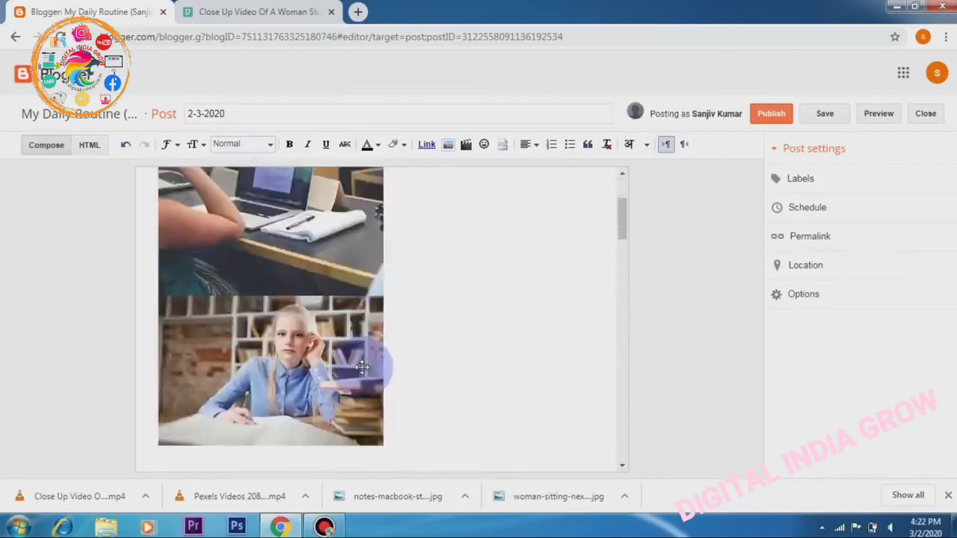
pyautogui.scroll(-3, 361, 366)
pyautogui.scroll(10, 406, 369)
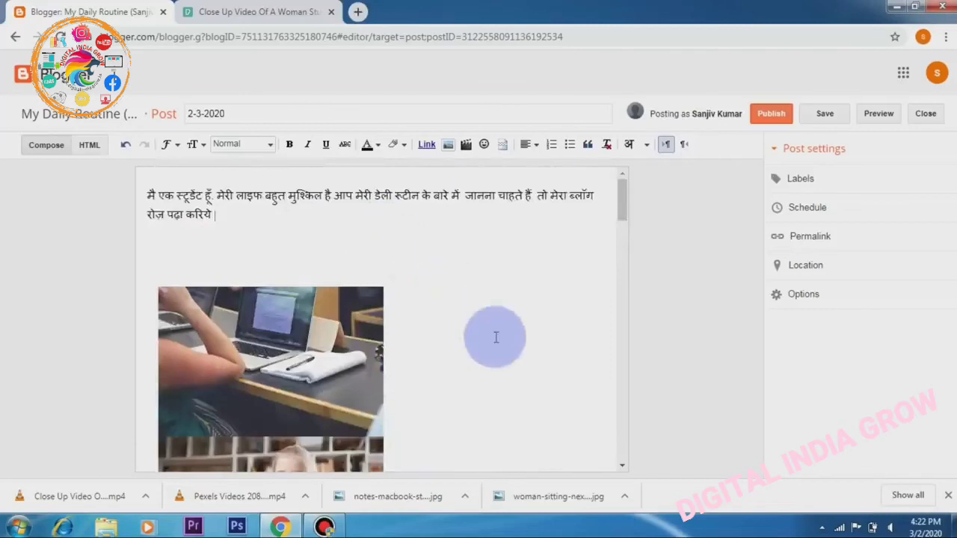
pyautogui.scroll(-2, 495, 337)
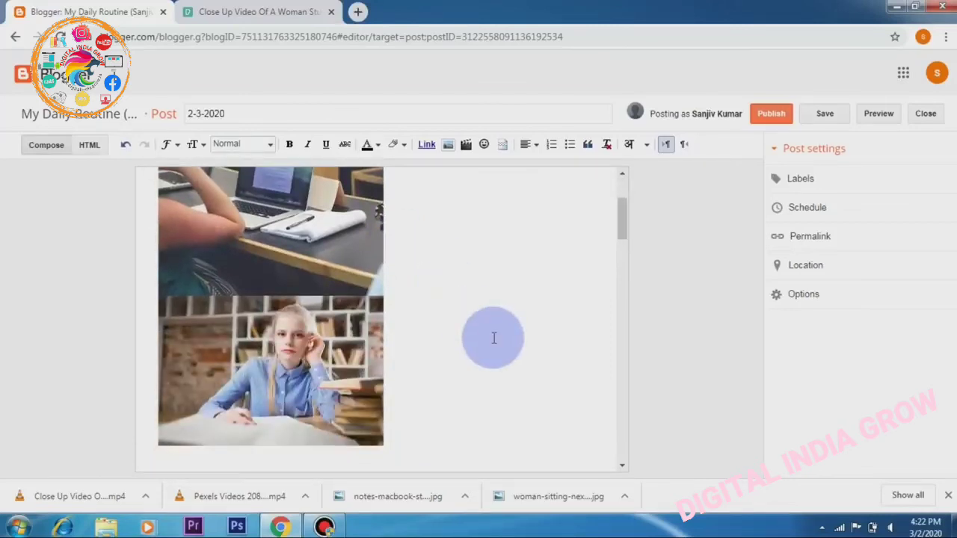
pyautogui.scroll(2, 494, 338)
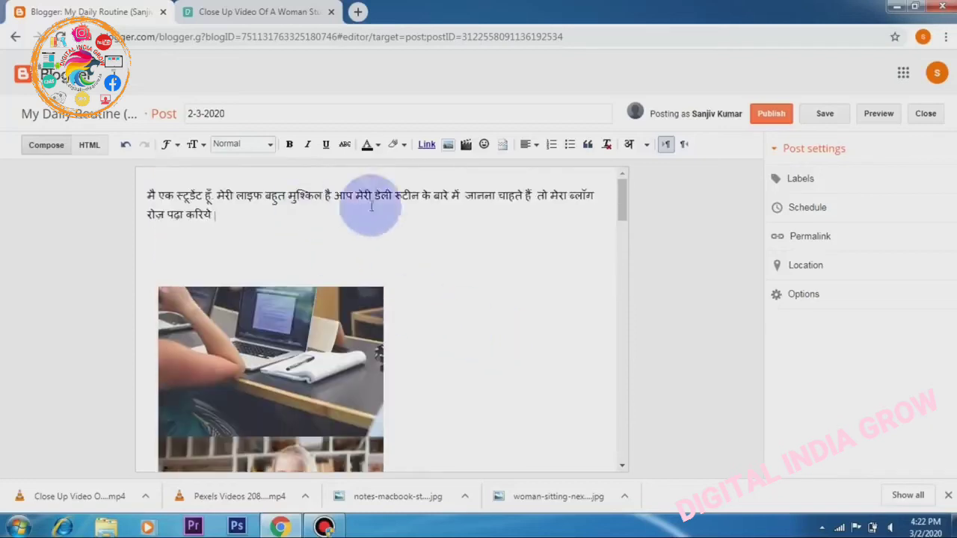
pyautogui.scroll(-5, 513, 259)
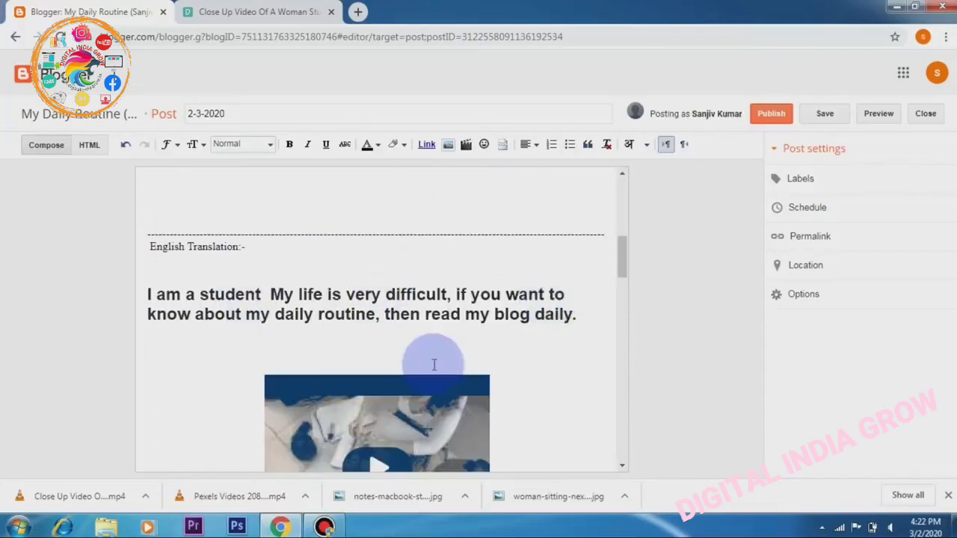
pyautogui.scroll(5, 434, 364)
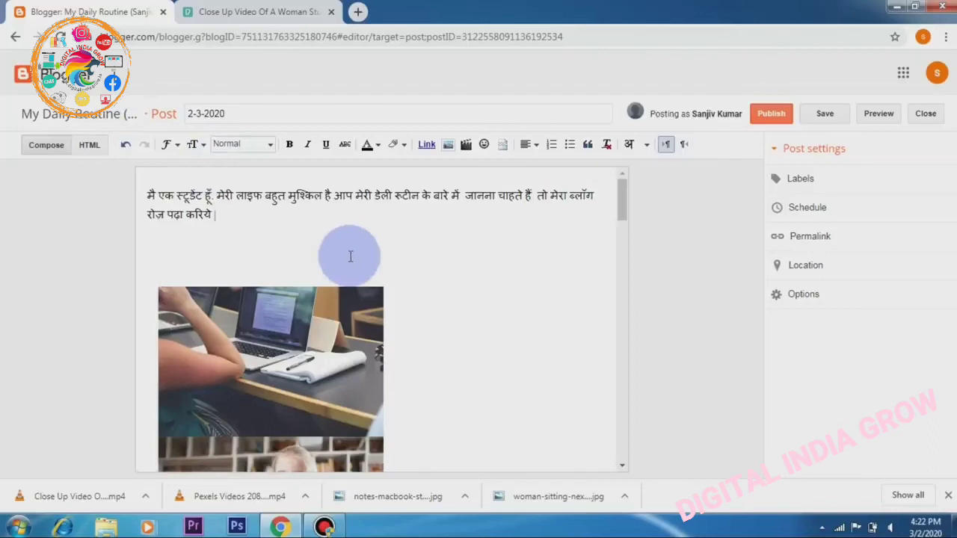
pyautogui.scroll(-1, 504, 299)
pyautogui.scroll(-6, 504, 299)
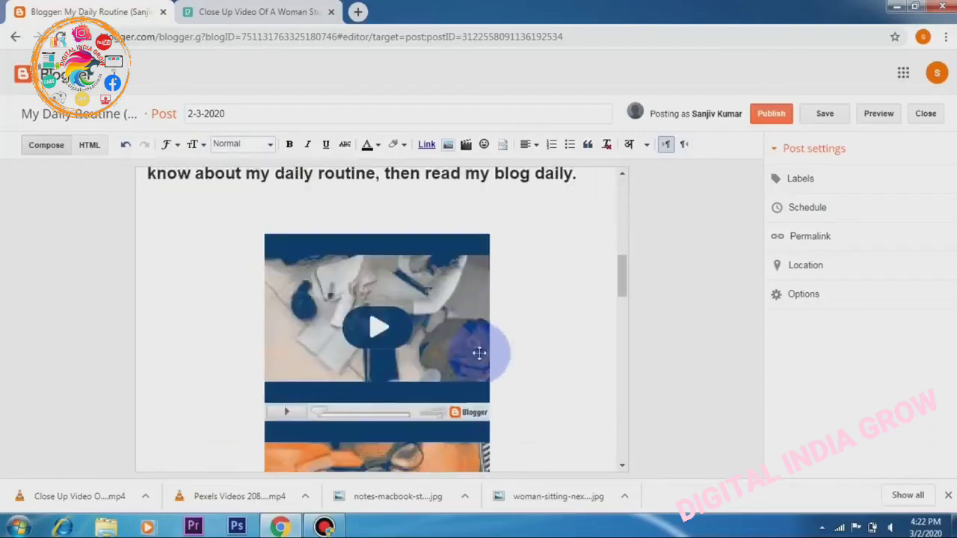
pyautogui.scroll(8, 479, 353)
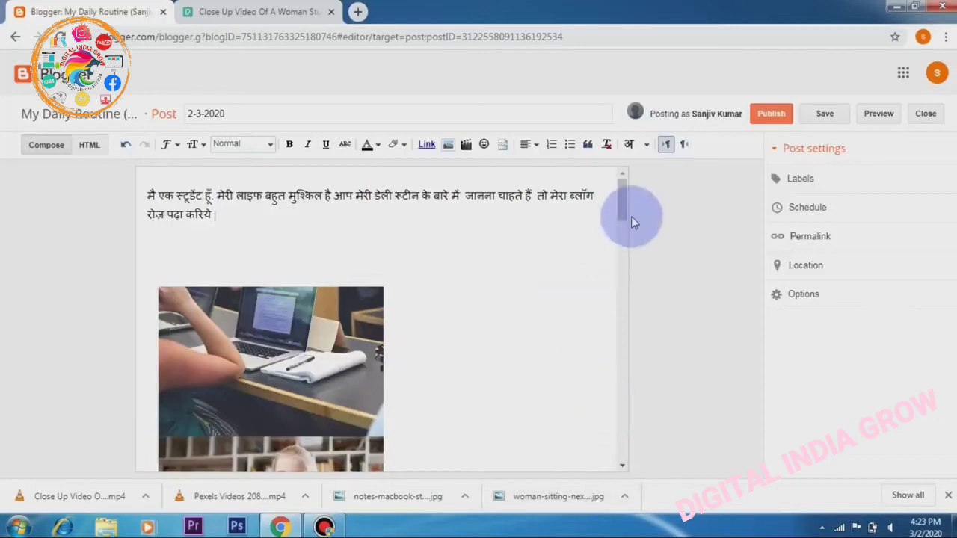
# Publish the post titled 2-3-2020 and view it on the live blog from the list of posts.
pyautogui.click(772, 120)
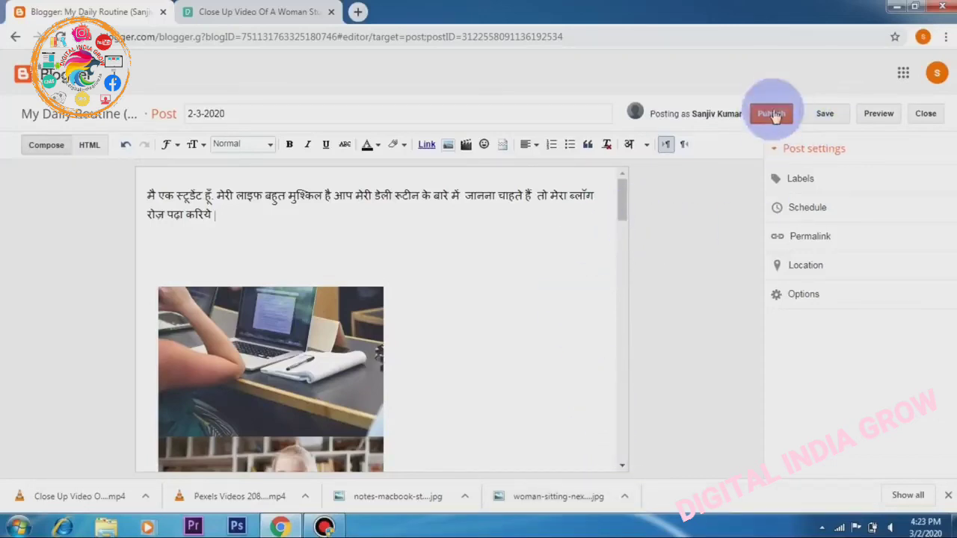
pyautogui.scroll(-1, 886, 312)
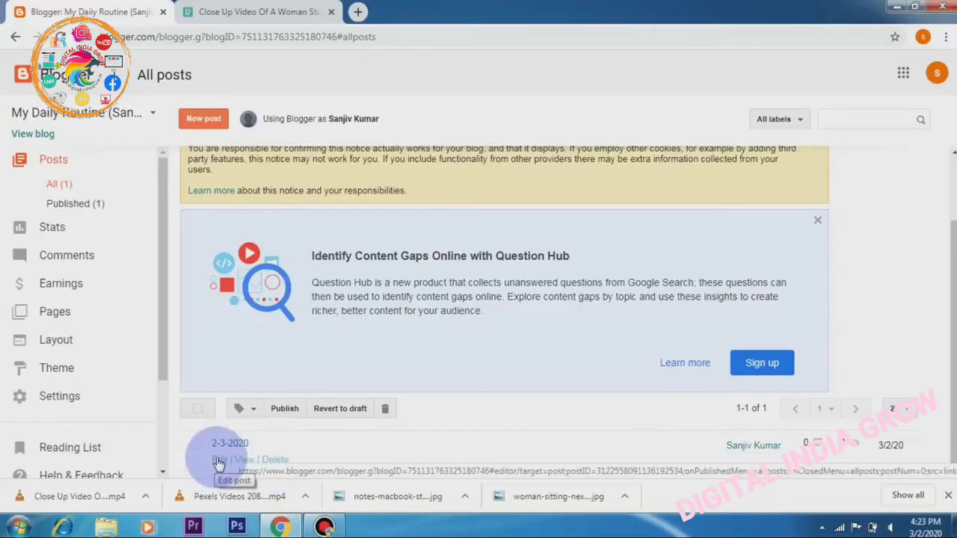
pyautogui.click(242, 459)
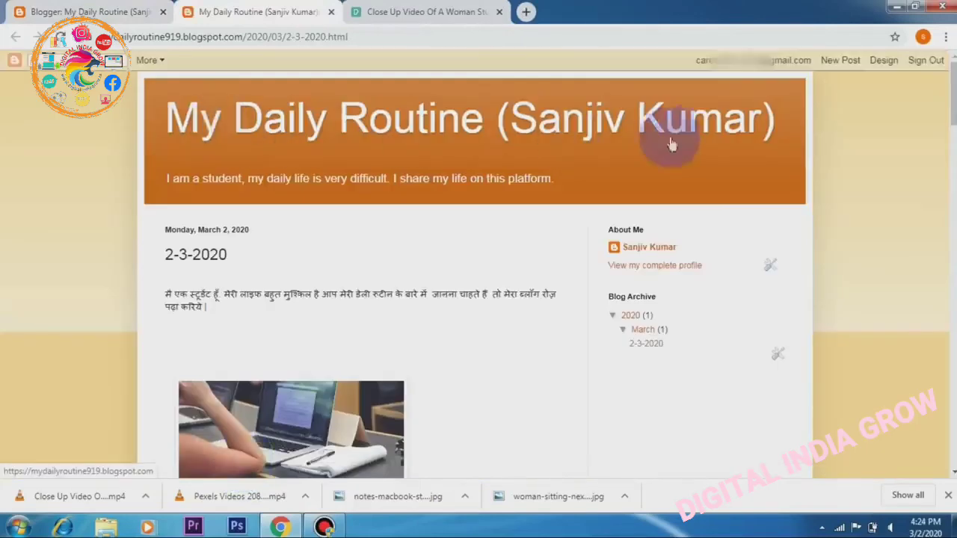
# Read through the published 2-3-2020 post from the title and Hindi paragraph down to the photos, English translation and two videos.
pyautogui.scroll(-2, 583, 183)
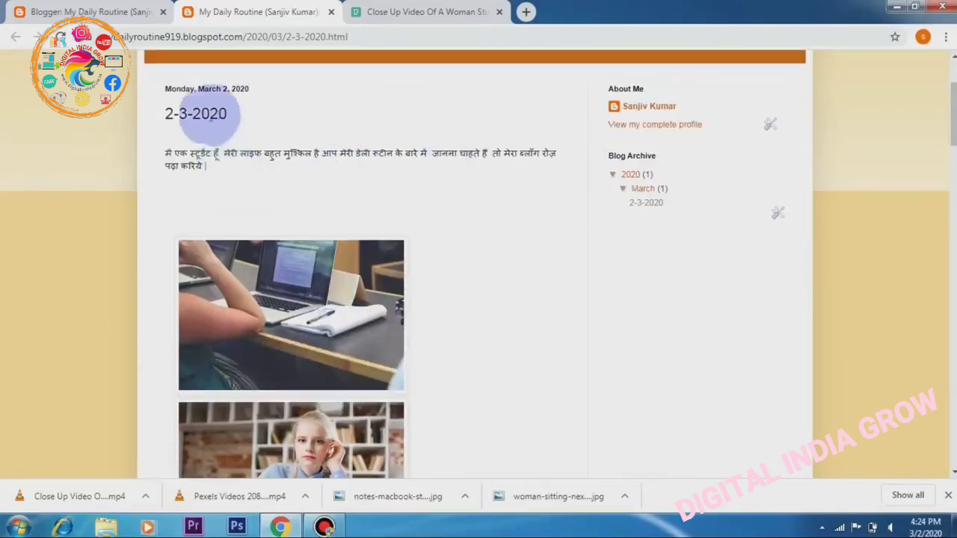
pyautogui.moveTo(228, 114); pyautogui.dragTo(166, 112)
pyautogui.click(261, 192)
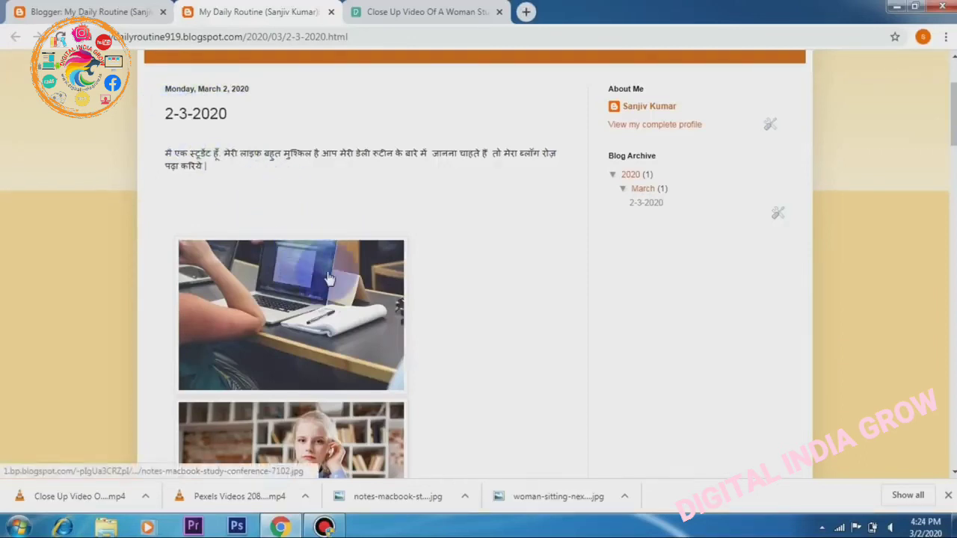
pyautogui.scroll(-1, 329, 279)
pyautogui.scroll(-2, 329, 279)
pyautogui.scroll(-5, 355, 205)
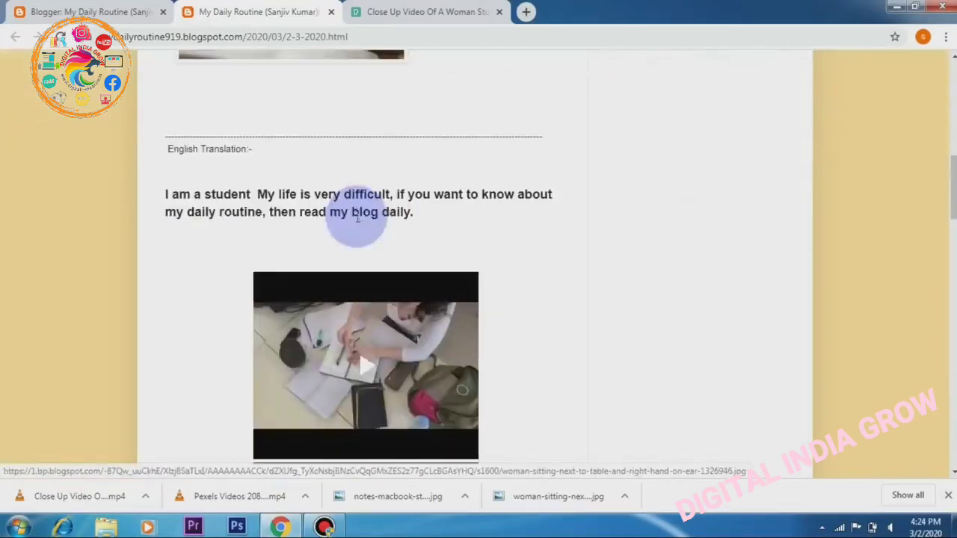
pyautogui.scroll(-2, 396, 191)
pyautogui.scroll(-2, 367, 441)
pyautogui.scroll(2, 370, 437)
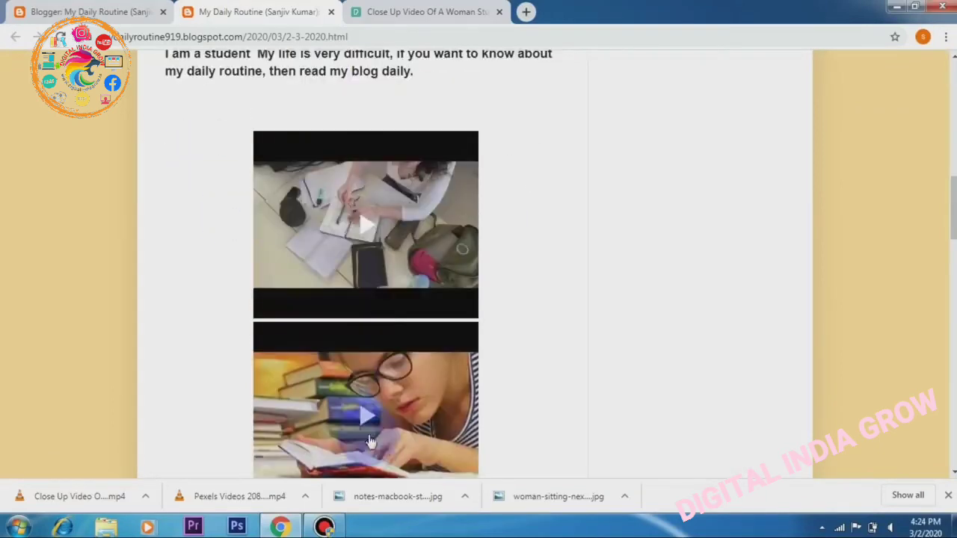
pyautogui.scroll(10, 395, 401)
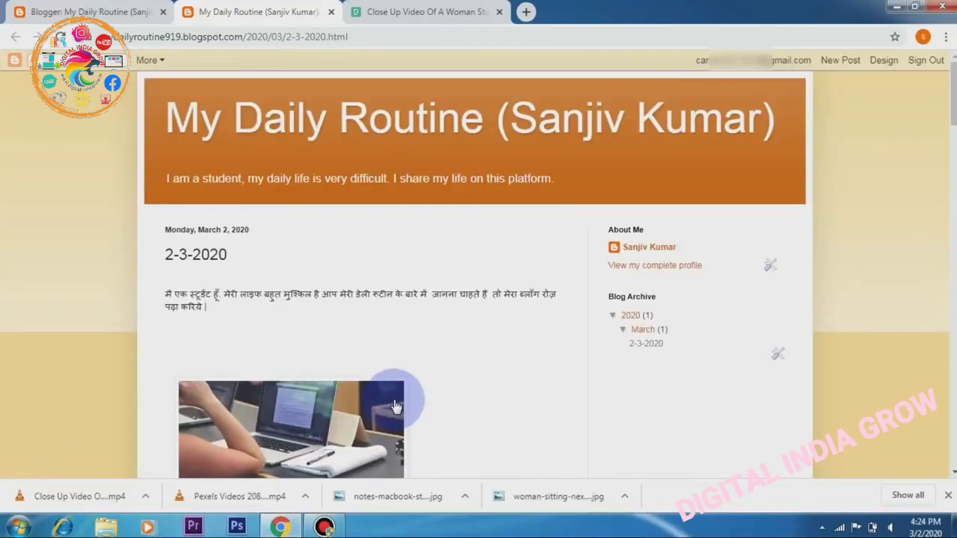
# Check how both photos, the English translation and the two embedded videos are laid out on the live post.
pyautogui.scroll(-10, 396, 406)
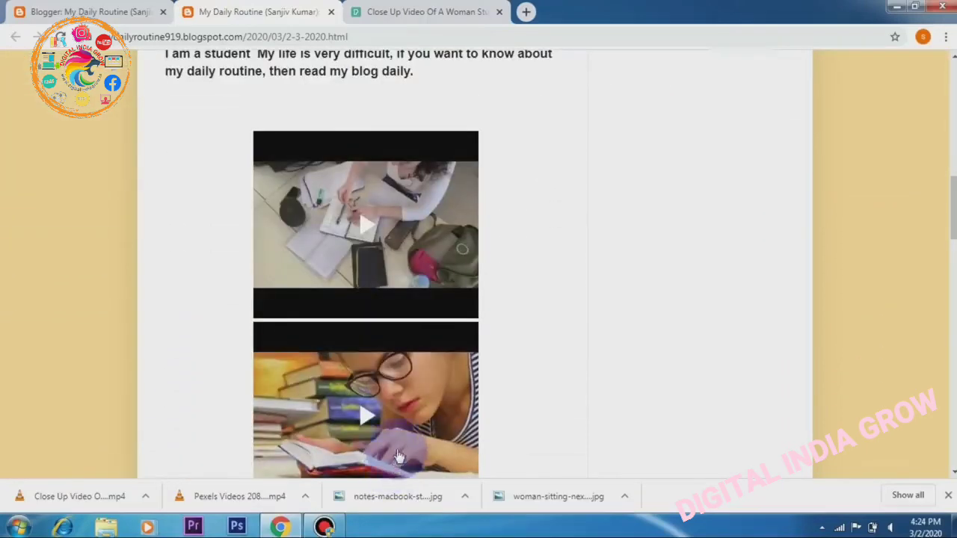
pyautogui.scroll(10, 397, 456)
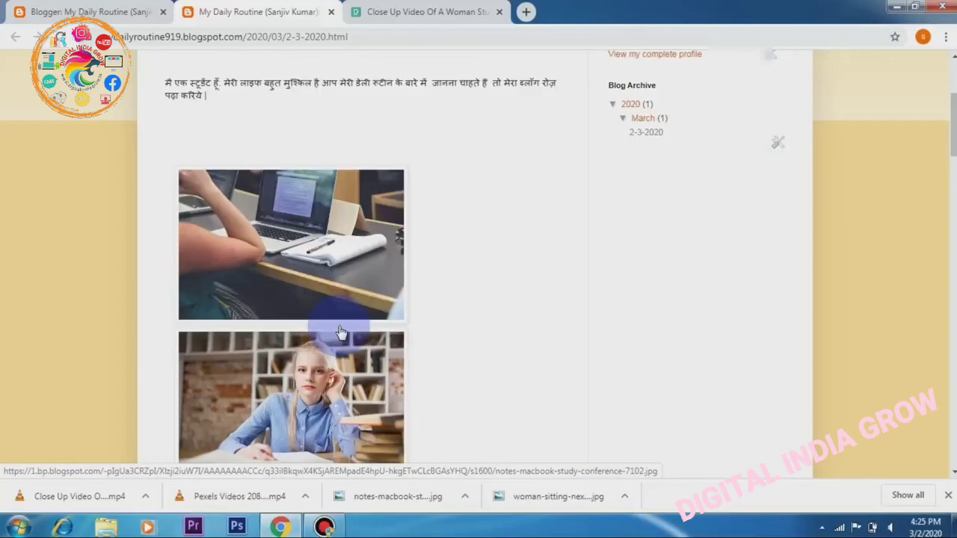
pyautogui.scroll(-5, 340, 332)
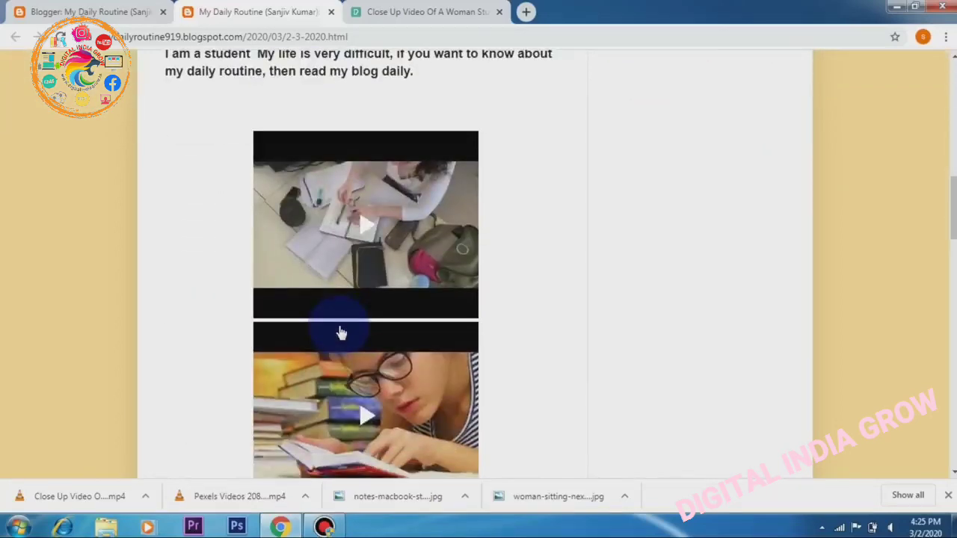
pyautogui.scroll(-1, 340, 332)
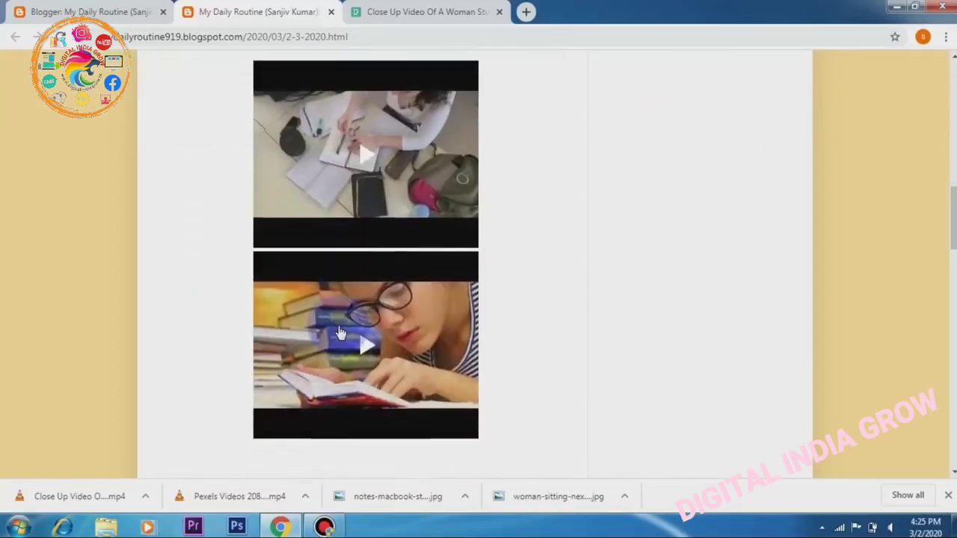
pyautogui.scroll(5, 340, 332)
pyautogui.scroll(10, 340, 332)
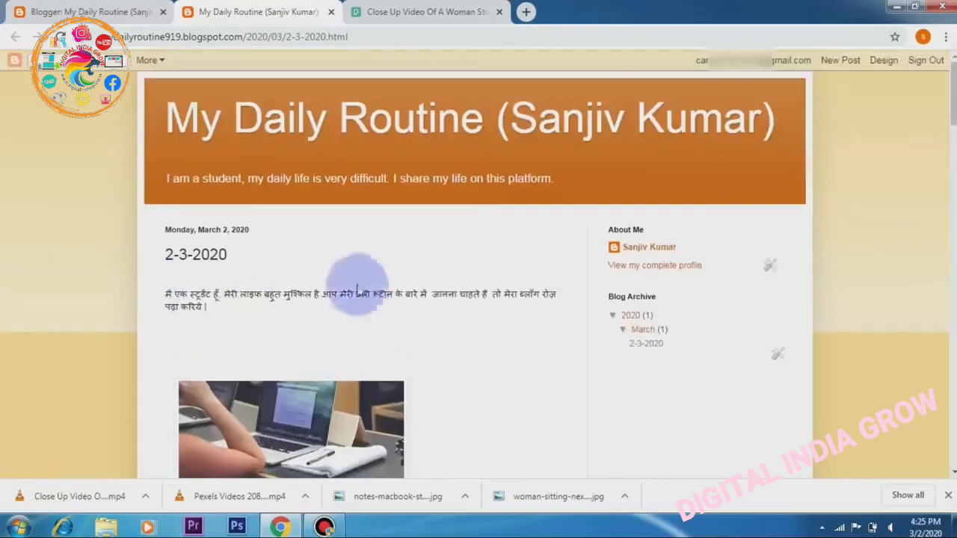
pyautogui.scroll(-1, 405, 323)
pyautogui.scroll(-10, 406, 323)
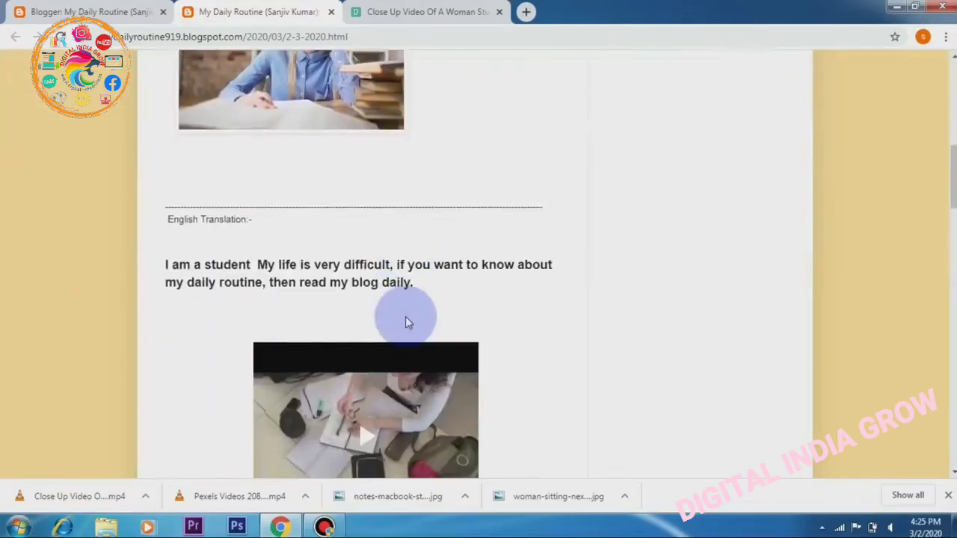
pyautogui.scroll(-4, 411, 327)
pyautogui.scroll(4, 411, 327)
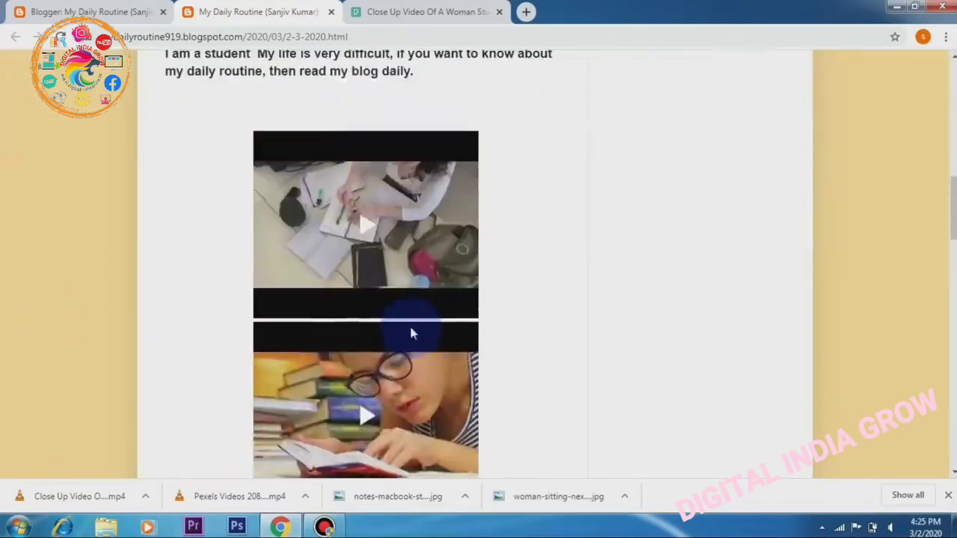
pyautogui.scroll(5, 410, 328)
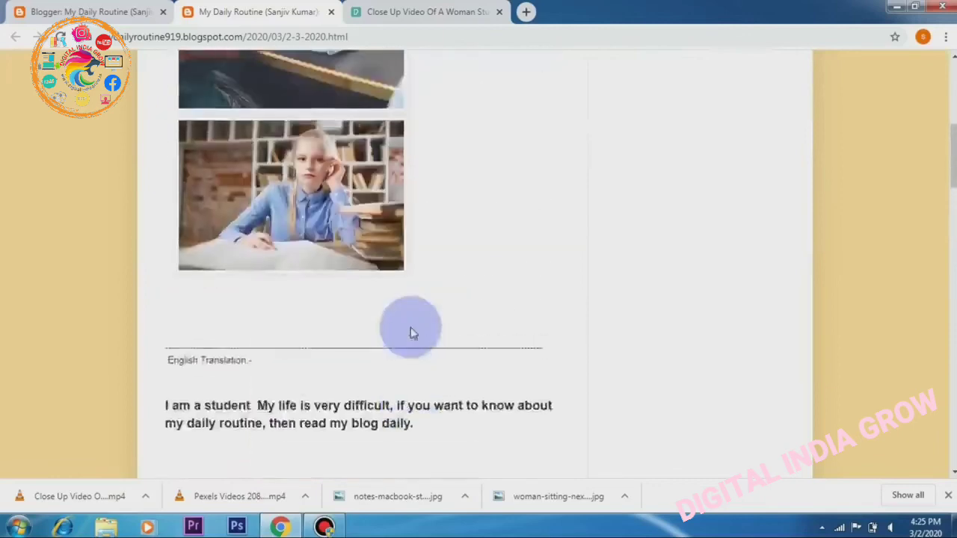
pyautogui.scroll(5, 411, 328)
pyautogui.scroll(2, 411, 332)
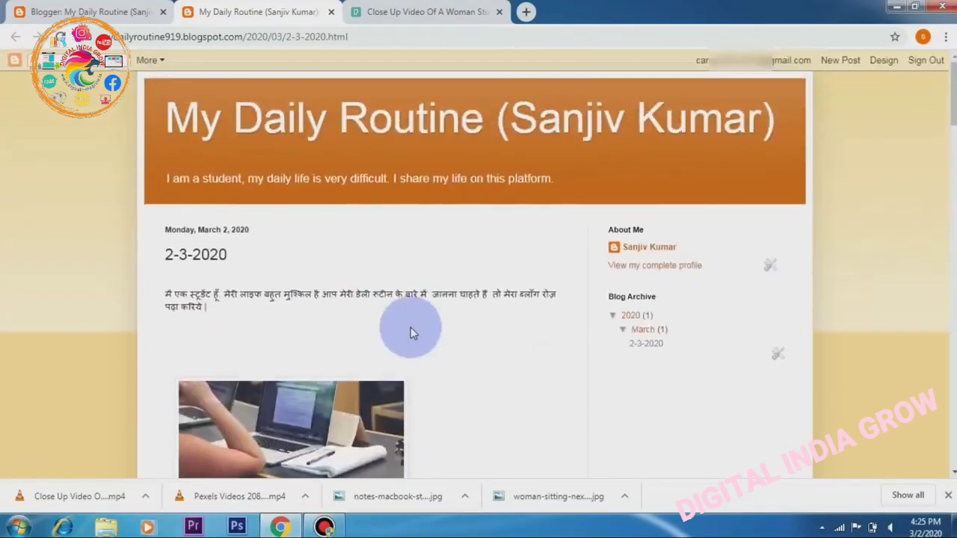
# Look over the whole live post once more, from the blog header to the two videos and back.
pyautogui.scroll(-1, 410, 333)
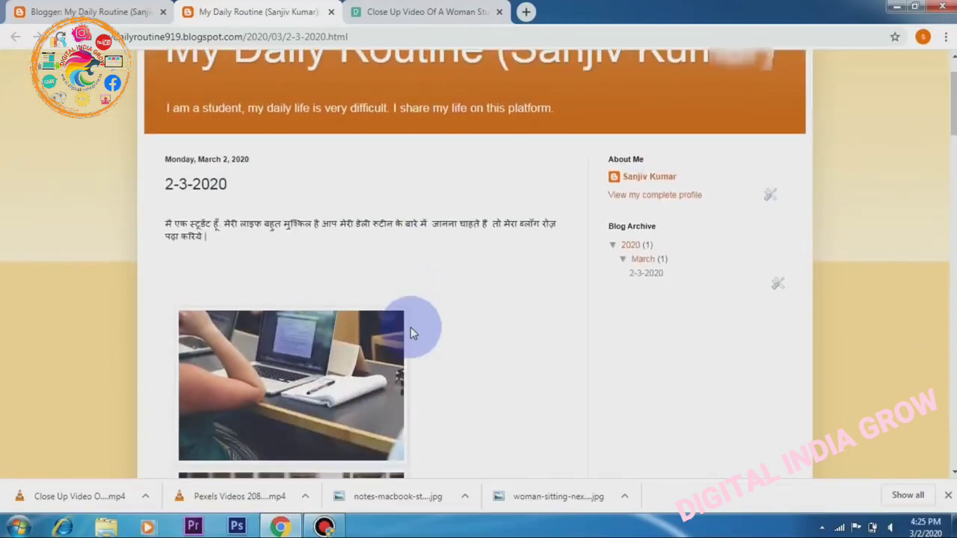
pyautogui.scroll(-7, 411, 333)
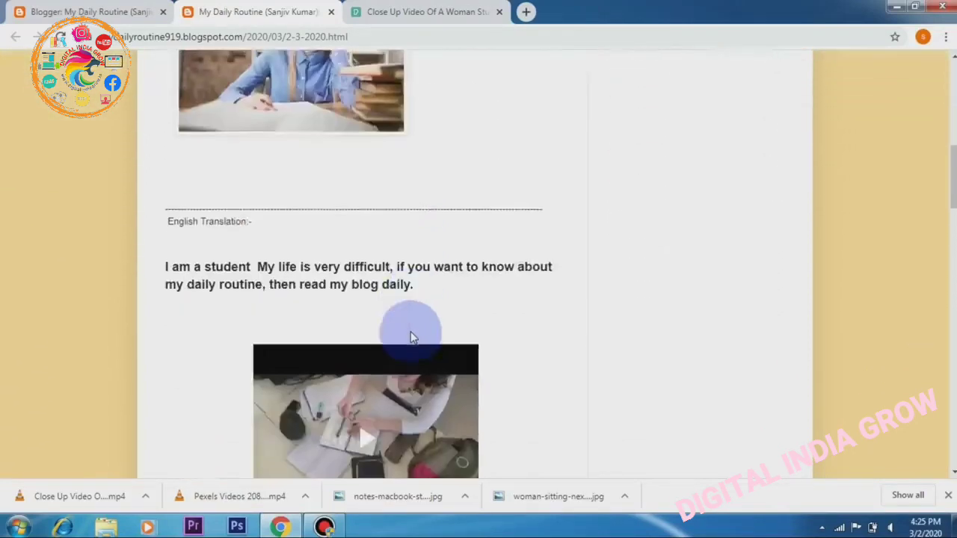
pyautogui.scroll(-3, 411, 344)
pyautogui.scroll(-1, 410, 347)
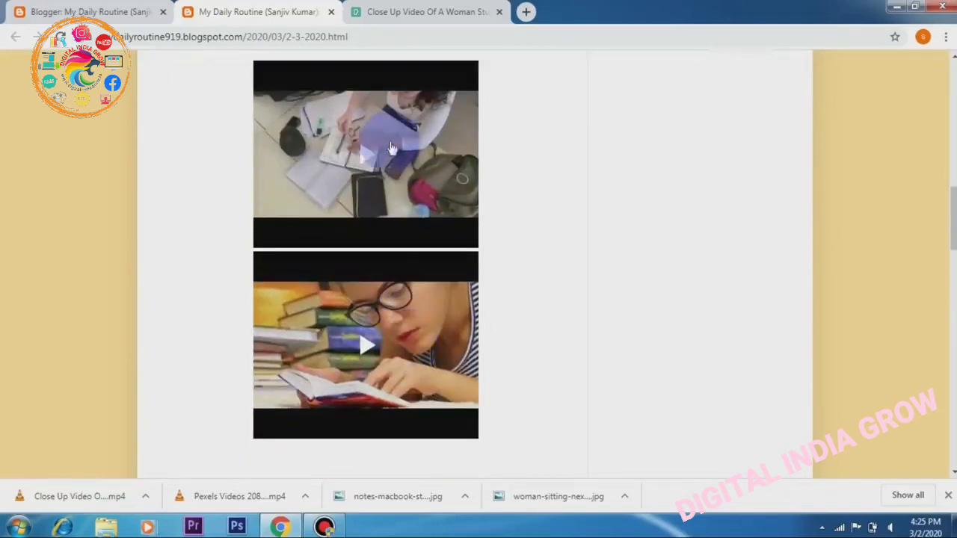
pyautogui.scroll(9, 395, 309)
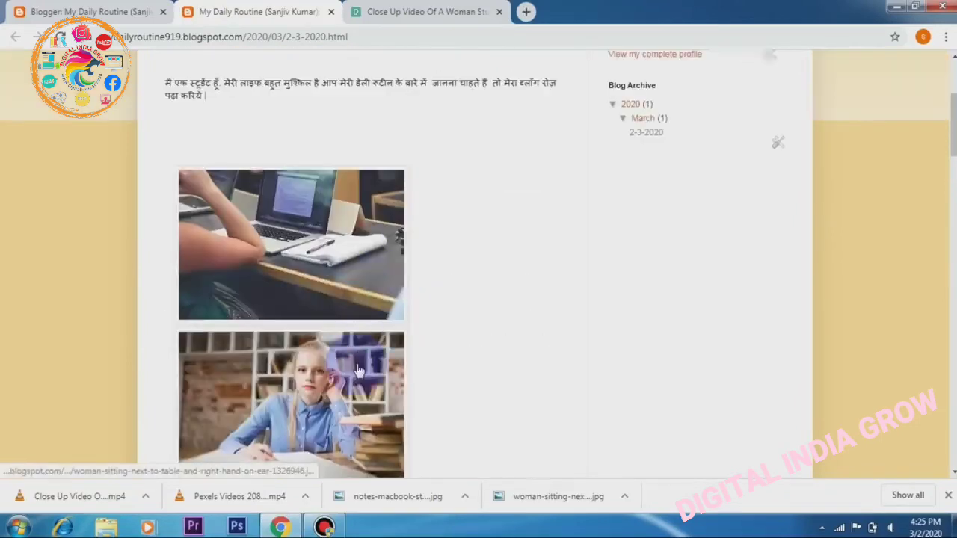
pyautogui.scroll(-3, 432, 418)
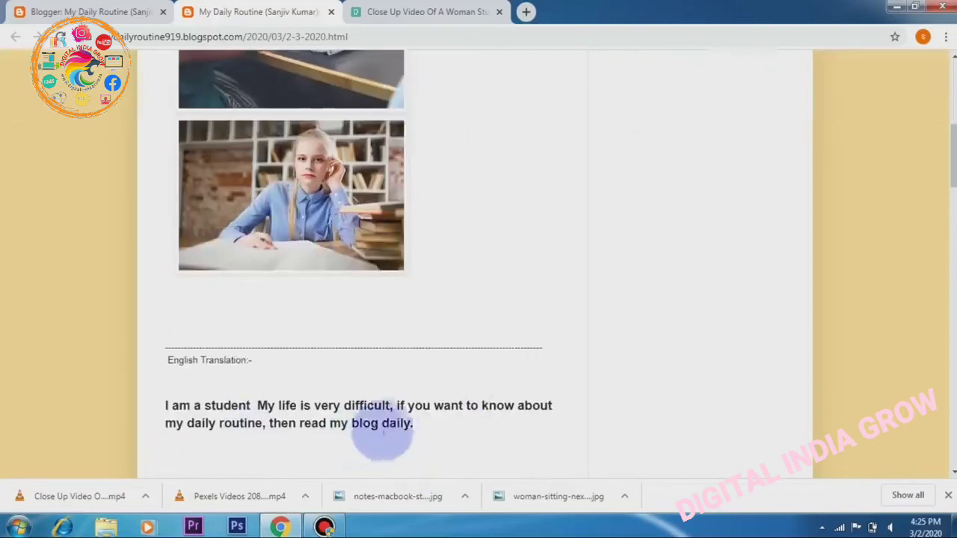
pyautogui.scroll(6, 404, 415)
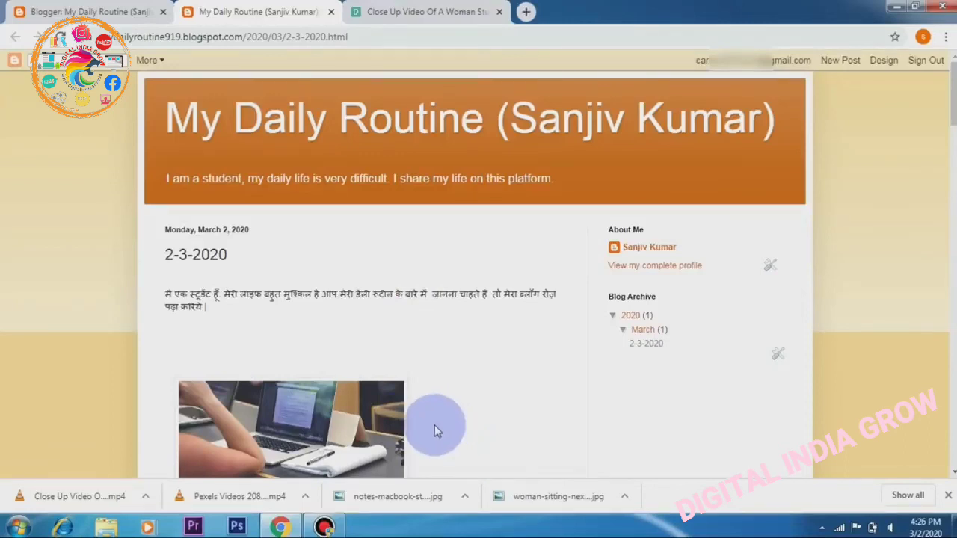
# Open the blog's Earnings page in Blogger and read the Google AdSense eligibility text.
pyautogui.click(53, 12)
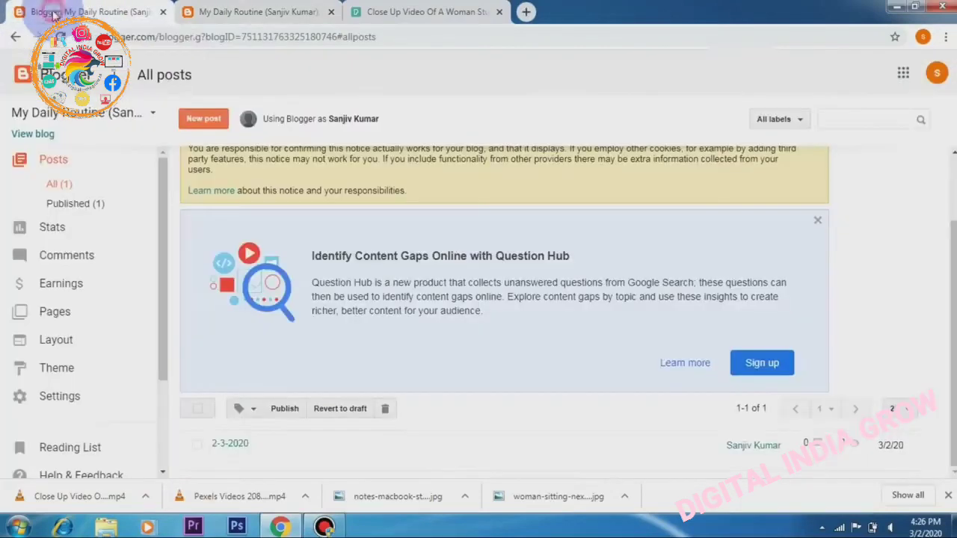
pyautogui.click(42, 294)
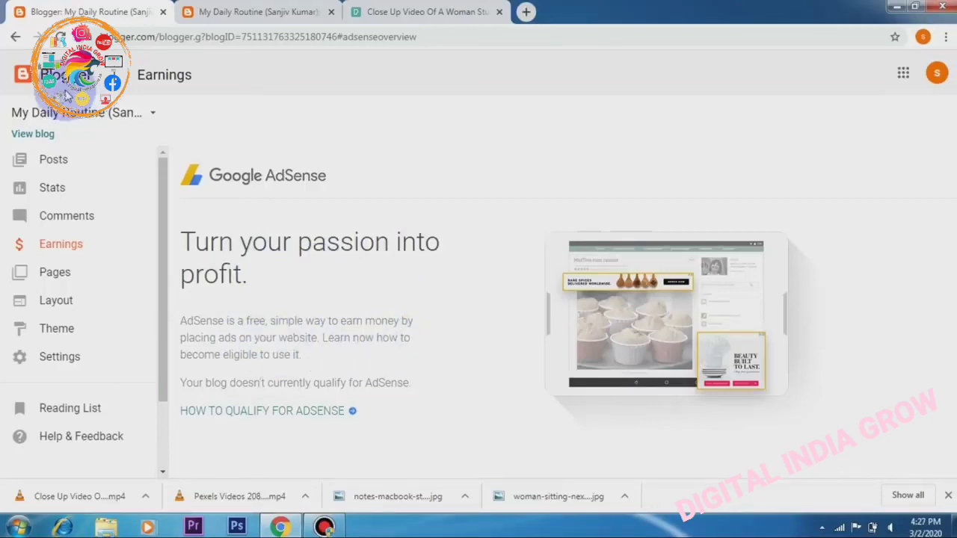
pyautogui.moveTo(322, 338); pyautogui.dragTo(281, 338)
pyautogui.click(309, 359)
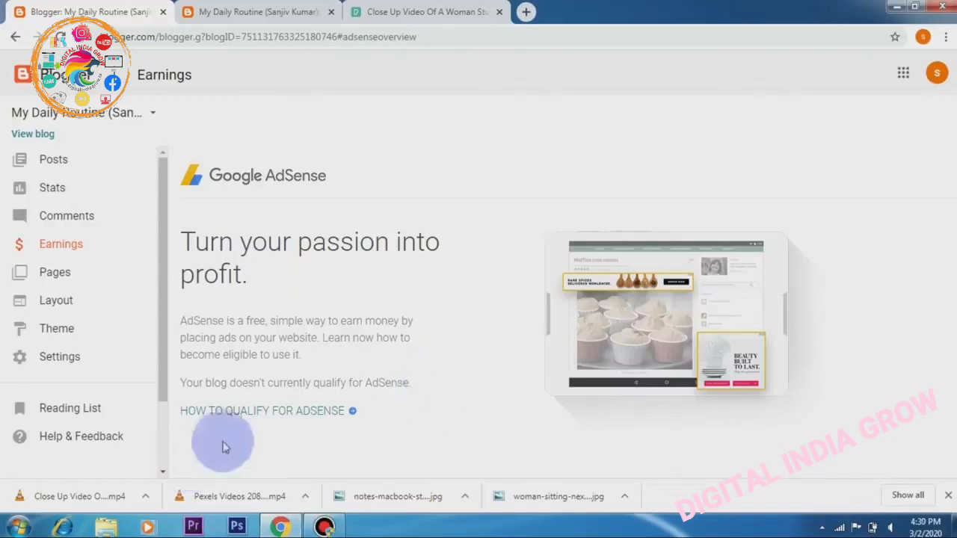
# Open the guide on how to qualify for AdSense and read its content, policy and age requirements.
pyautogui.click(299, 412)
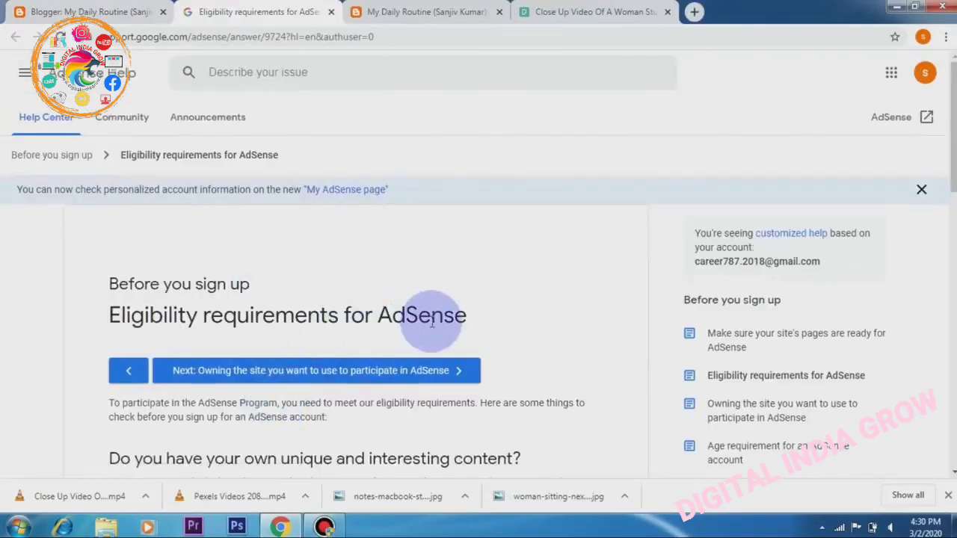
pyautogui.scroll(-2, 432, 321)
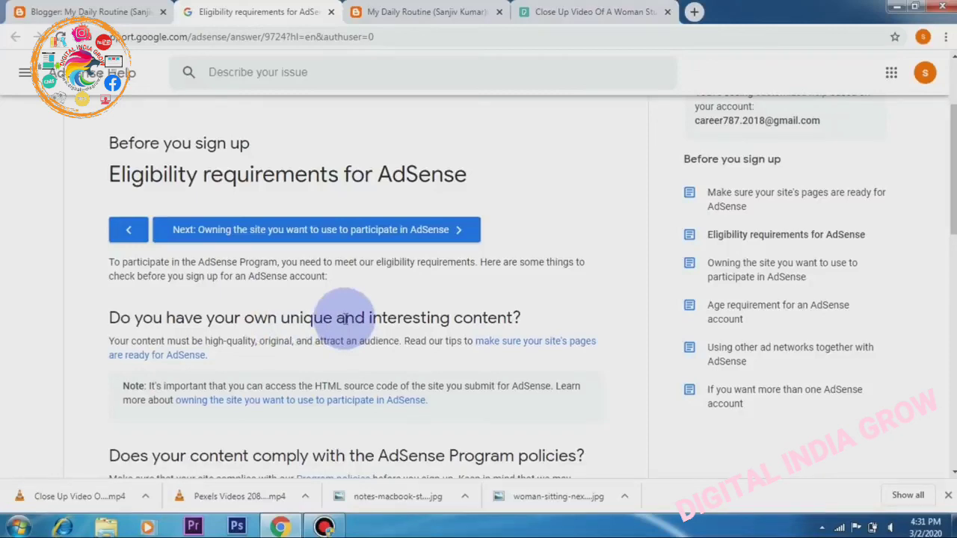
pyautogui.scroll(-5, 348, 318)
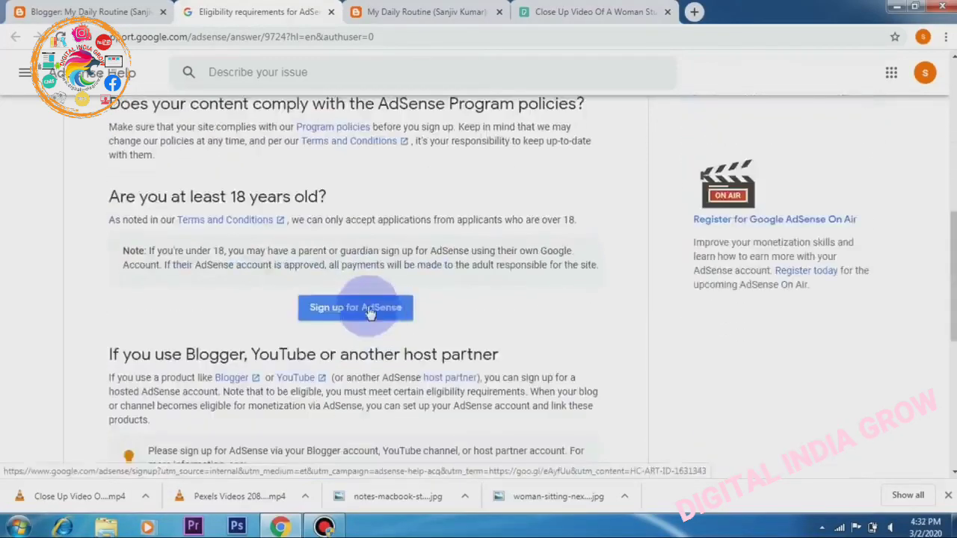
# Open the AdSense sign-up form and examine its site URL, email address and customized-help fields.
pyautogui.click(368, 313)
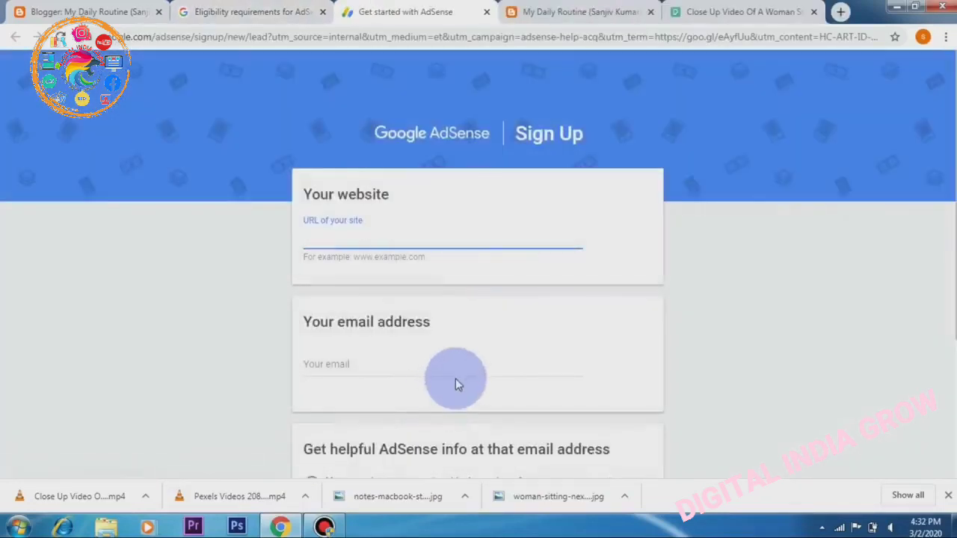
pyautogui.scroll(-1, 455, 378)
pyautogui.scroll(-2, 455, 378)
pyautogui.scroll(1, 448, 381)
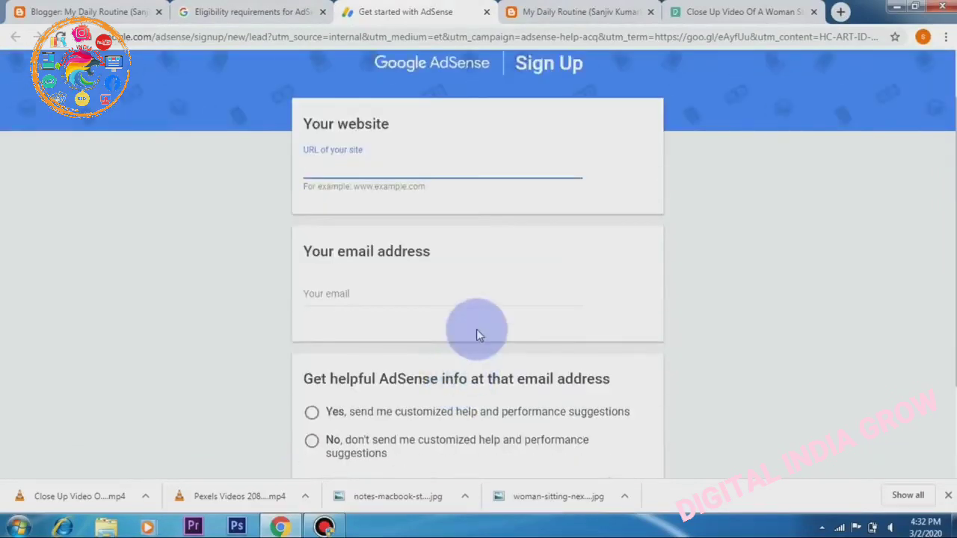
pyautogui.scroll(-1, 402, 367)
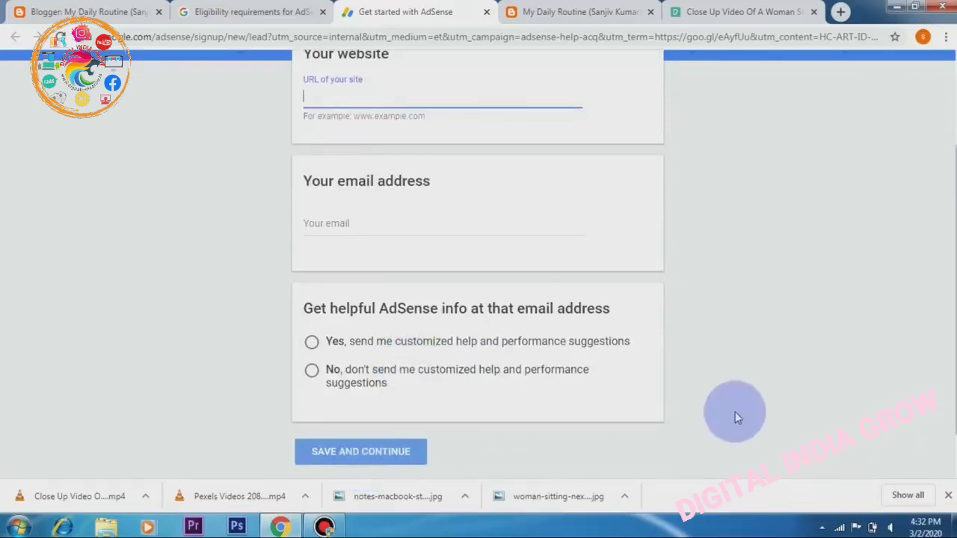
pyautogui.scroll(1, 735, 412)
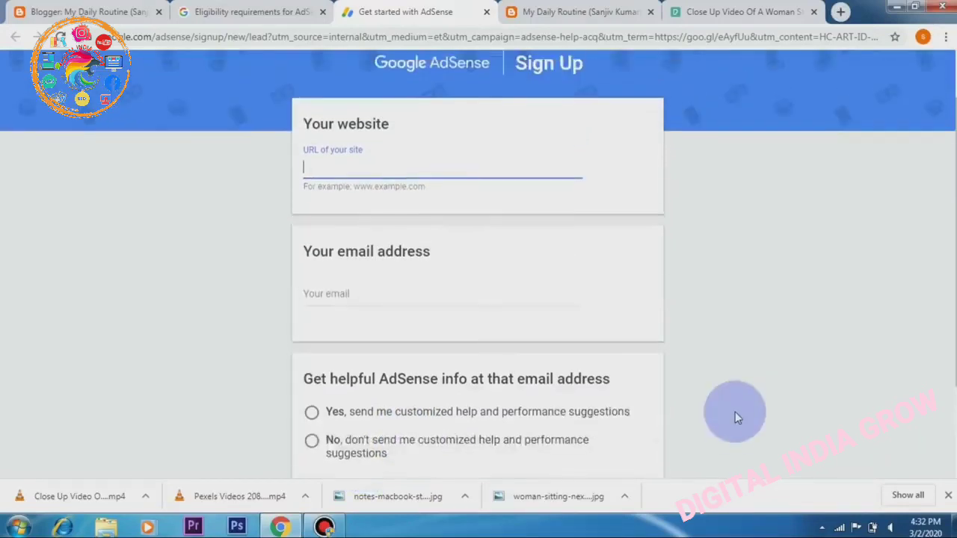
pyautogui.scroll(-1, 735, 412)
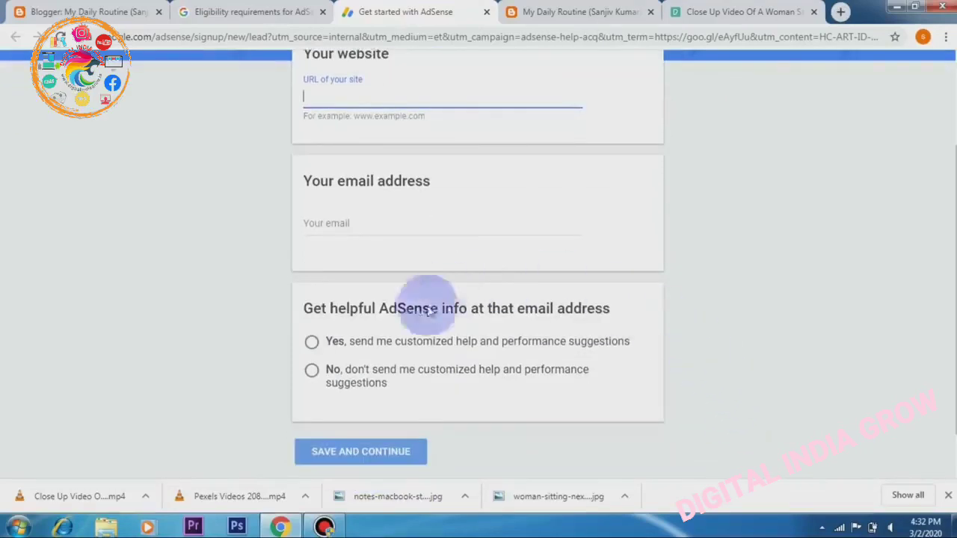
pyautogui.scroll(2, 444, 368)
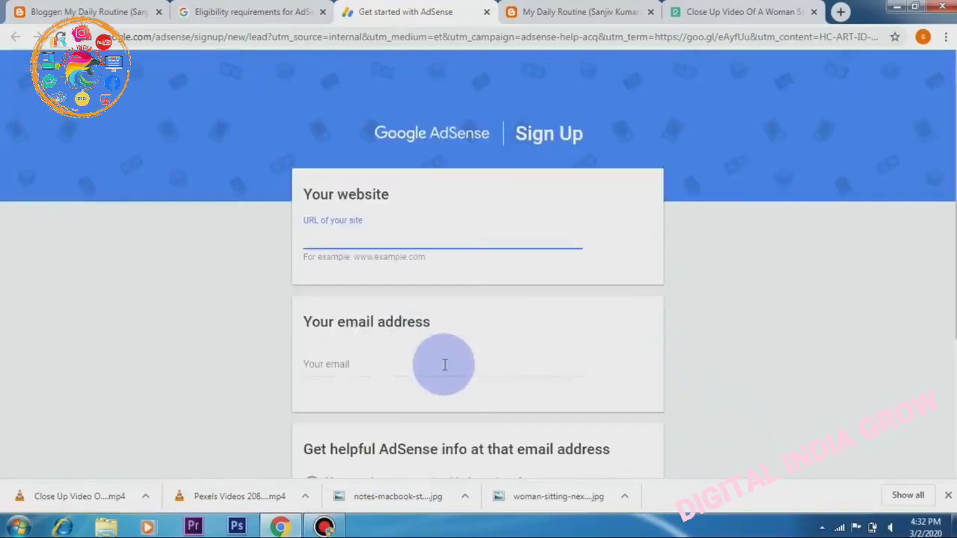
pyautogui.scroll(-1, 446, 364)
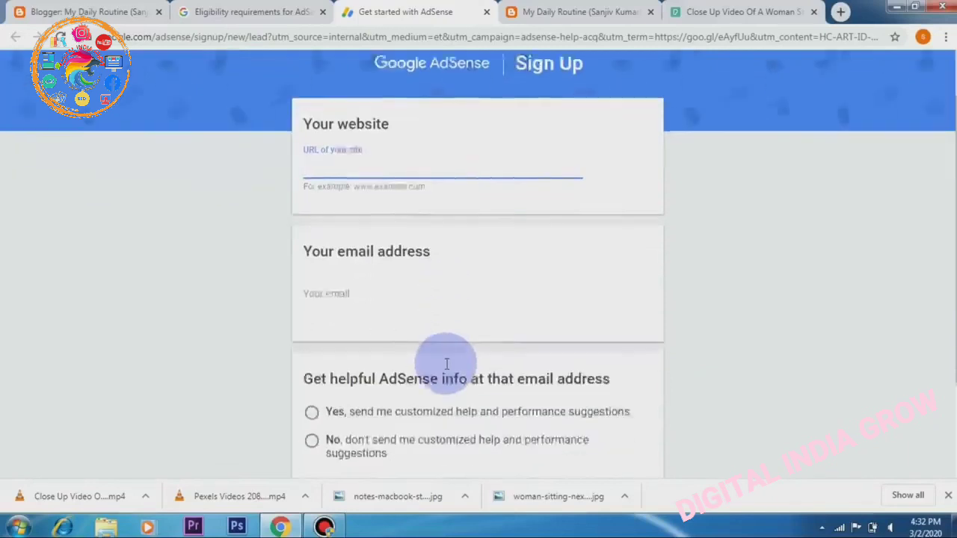
pyautogui.scroll(-1, 486, 158)
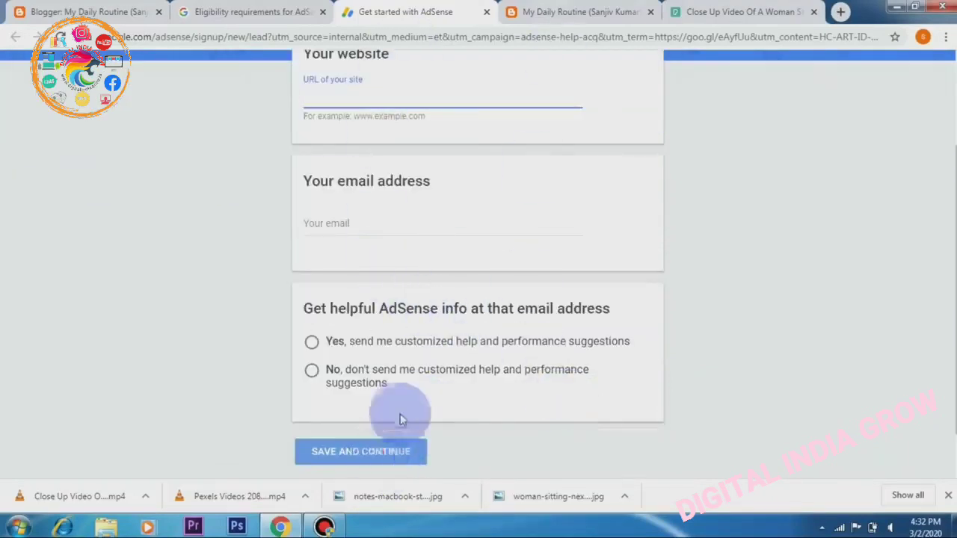
pyautogui.scroll(2, 389, 441)
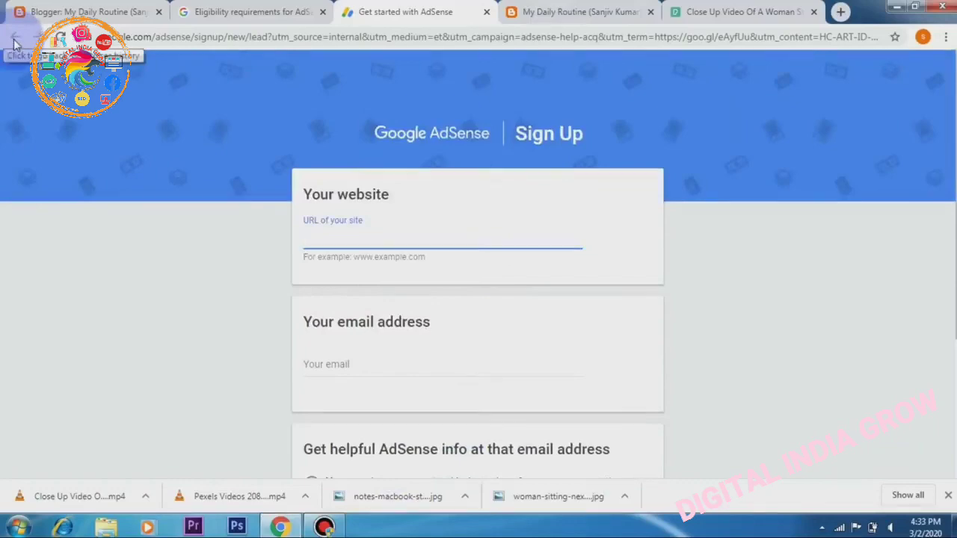
# Revisit the blog's Earnings page and the AdSense sign-up form, and return to the AdSense eligibility requirements.
pyautogui.click(94, 11)
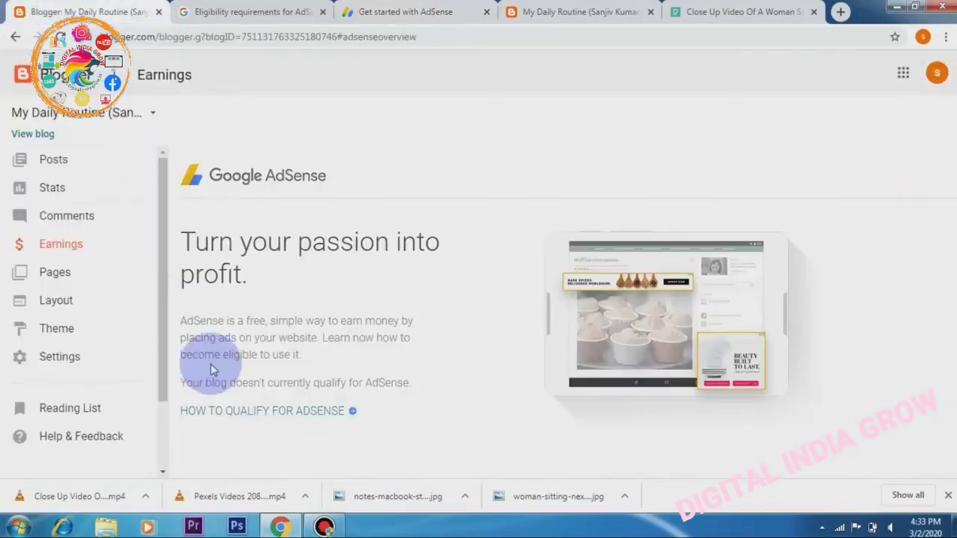
pyautogui.click(253, 12)
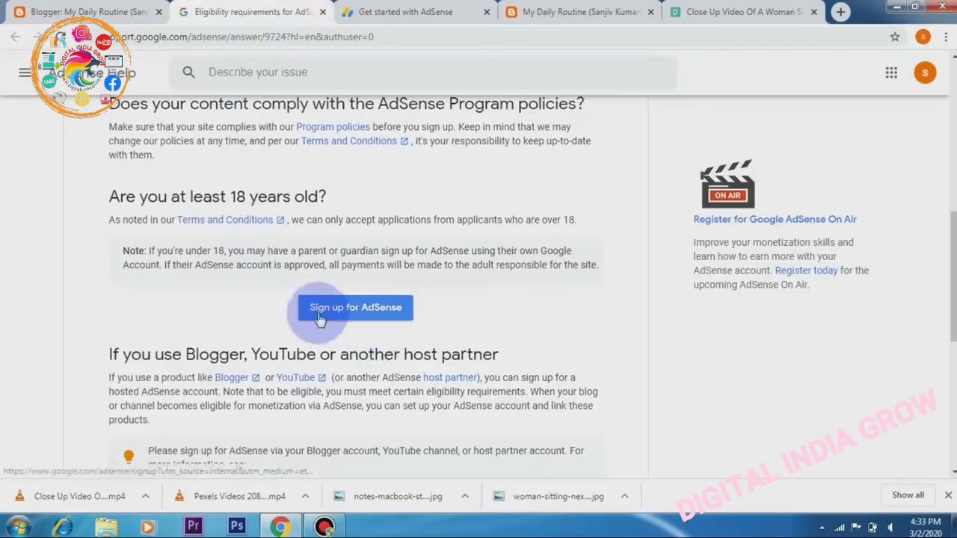
pyautogui.click(424, 12)
pyautogui.scroll(-3, 686, 297)
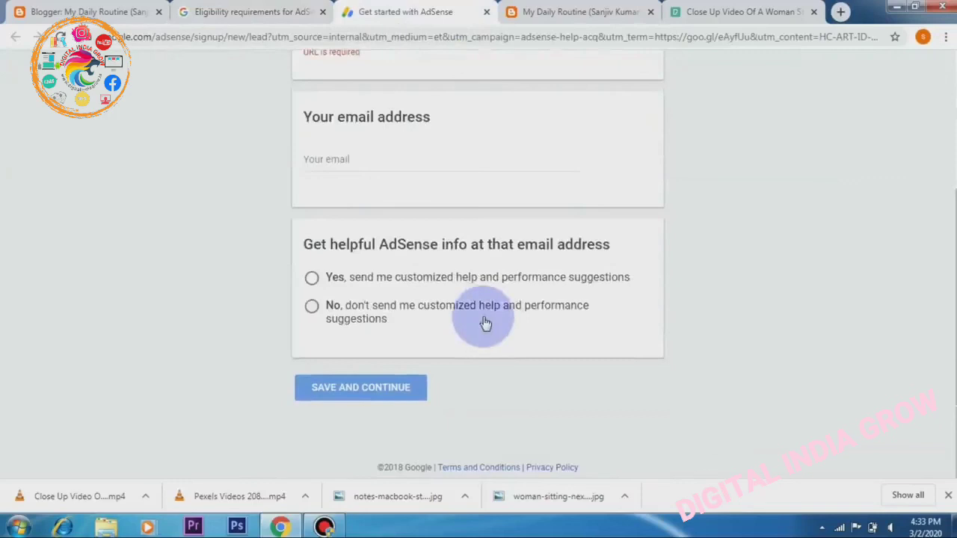
pyautogui.click(254, 12)
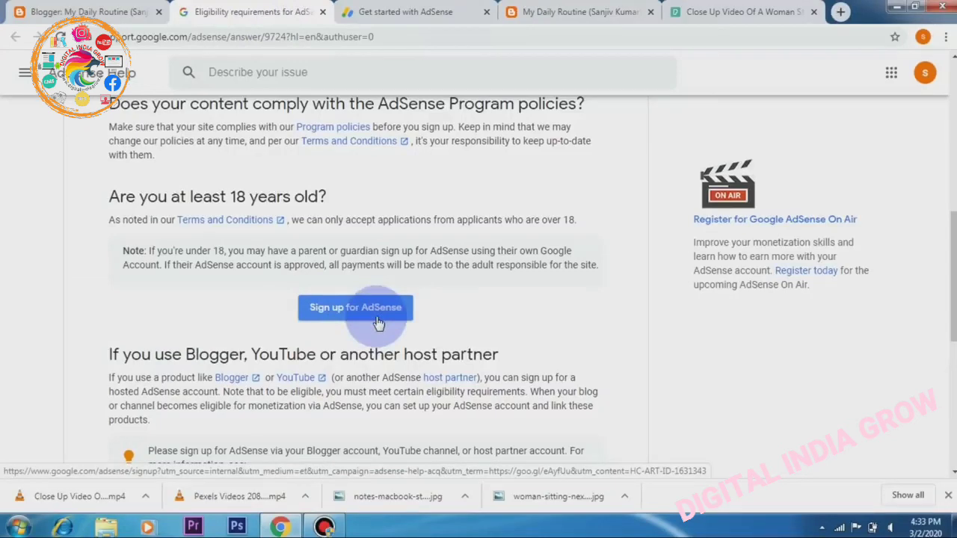
pyautogui.scroll(3, 378, 321)
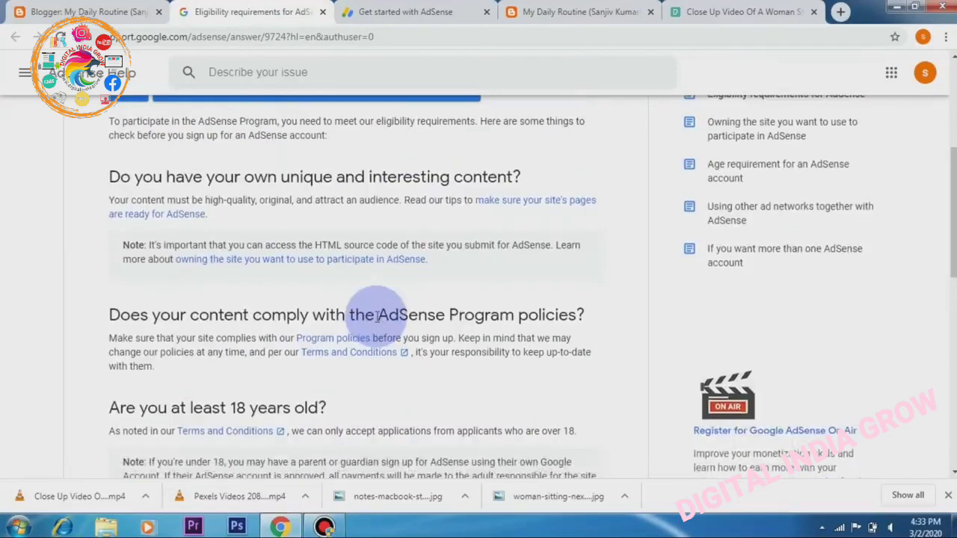